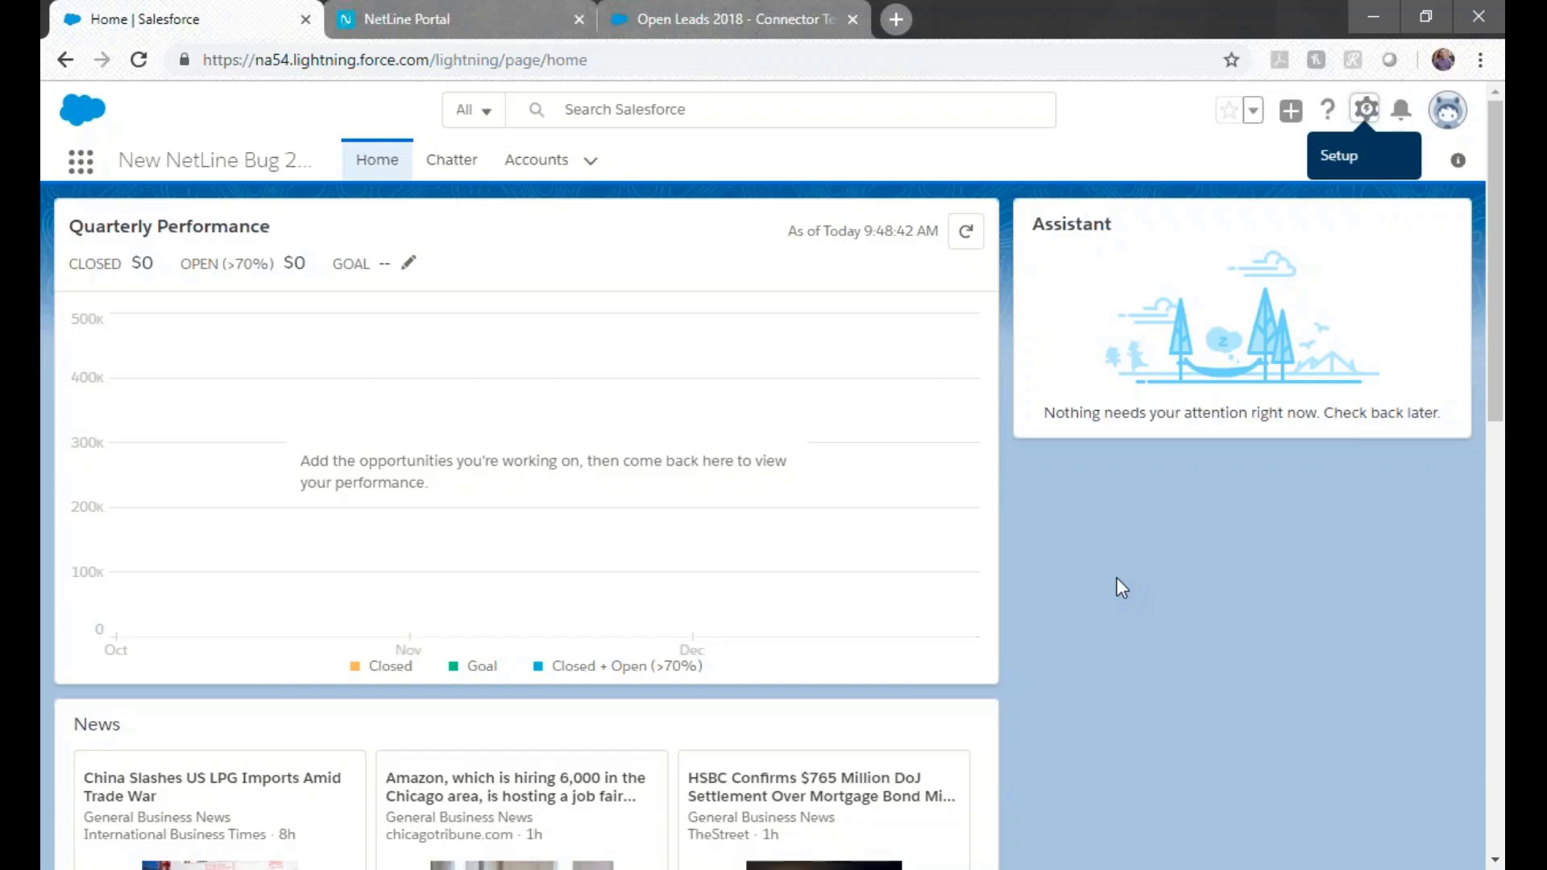
# - Open Salesforce Setup and go to the Web-to-Lead page via a Quick Find search for web-to-lead
pyautogui.click(1366, 114)
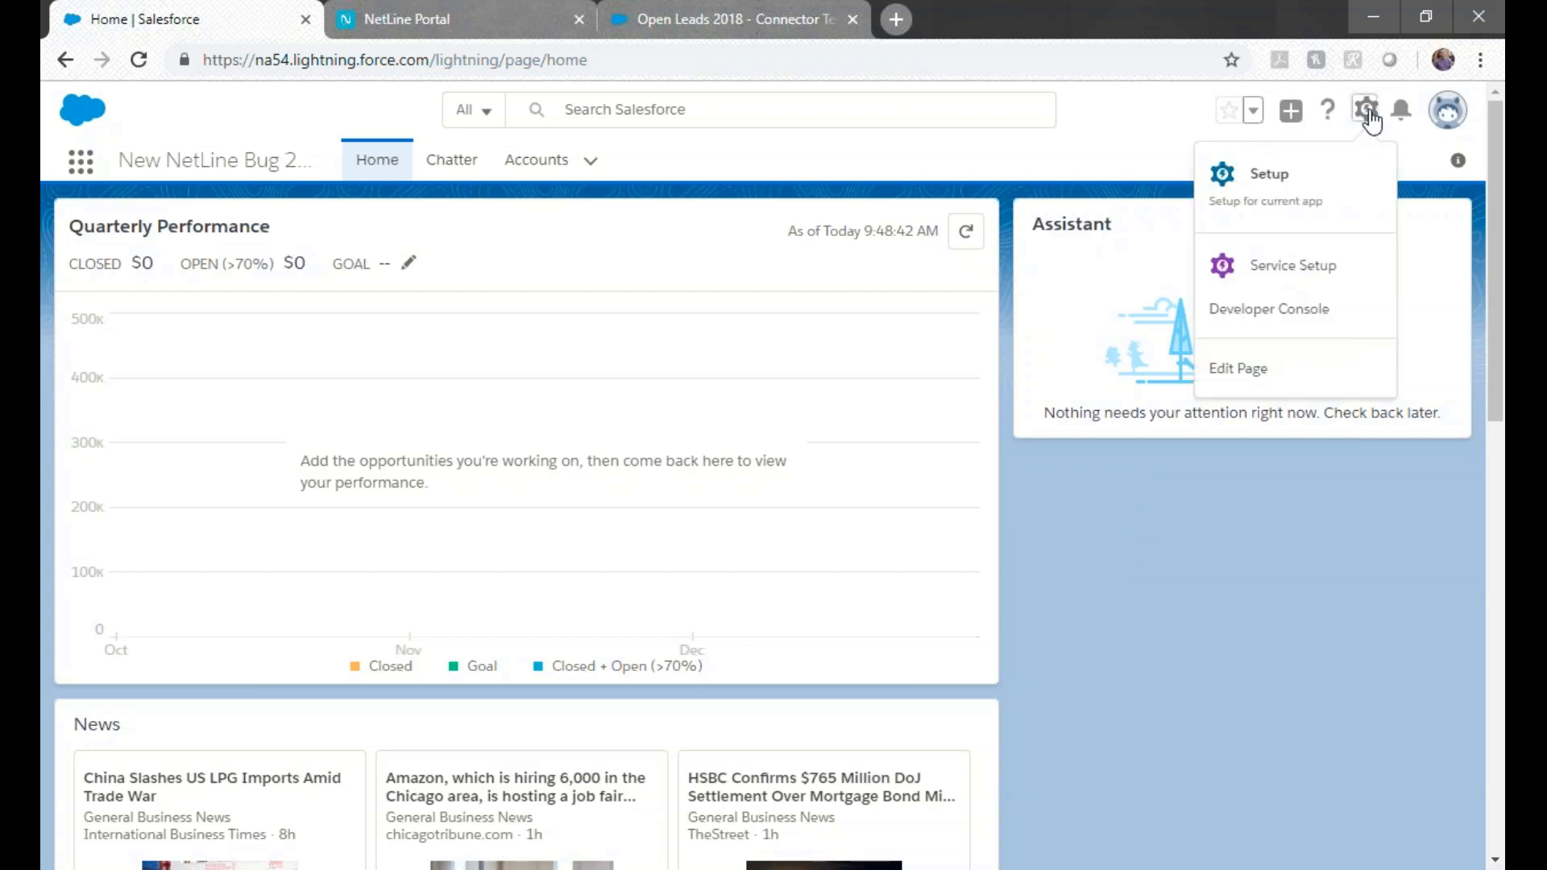
pyautogui.click(1320, 193)
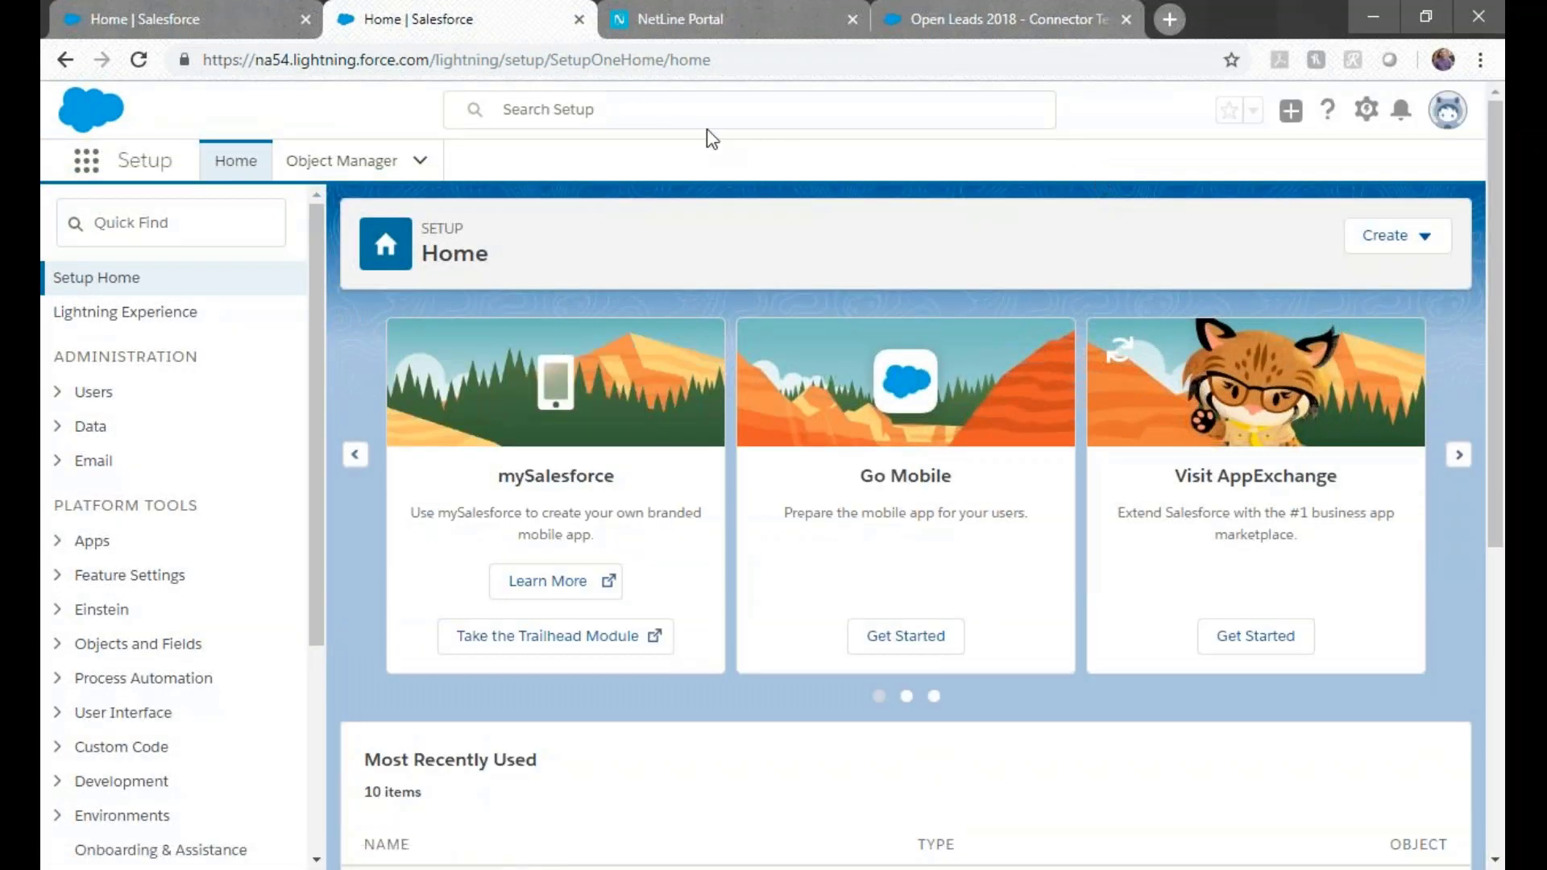
pyautogui.click(197, 223)
pyautogui.write('web')
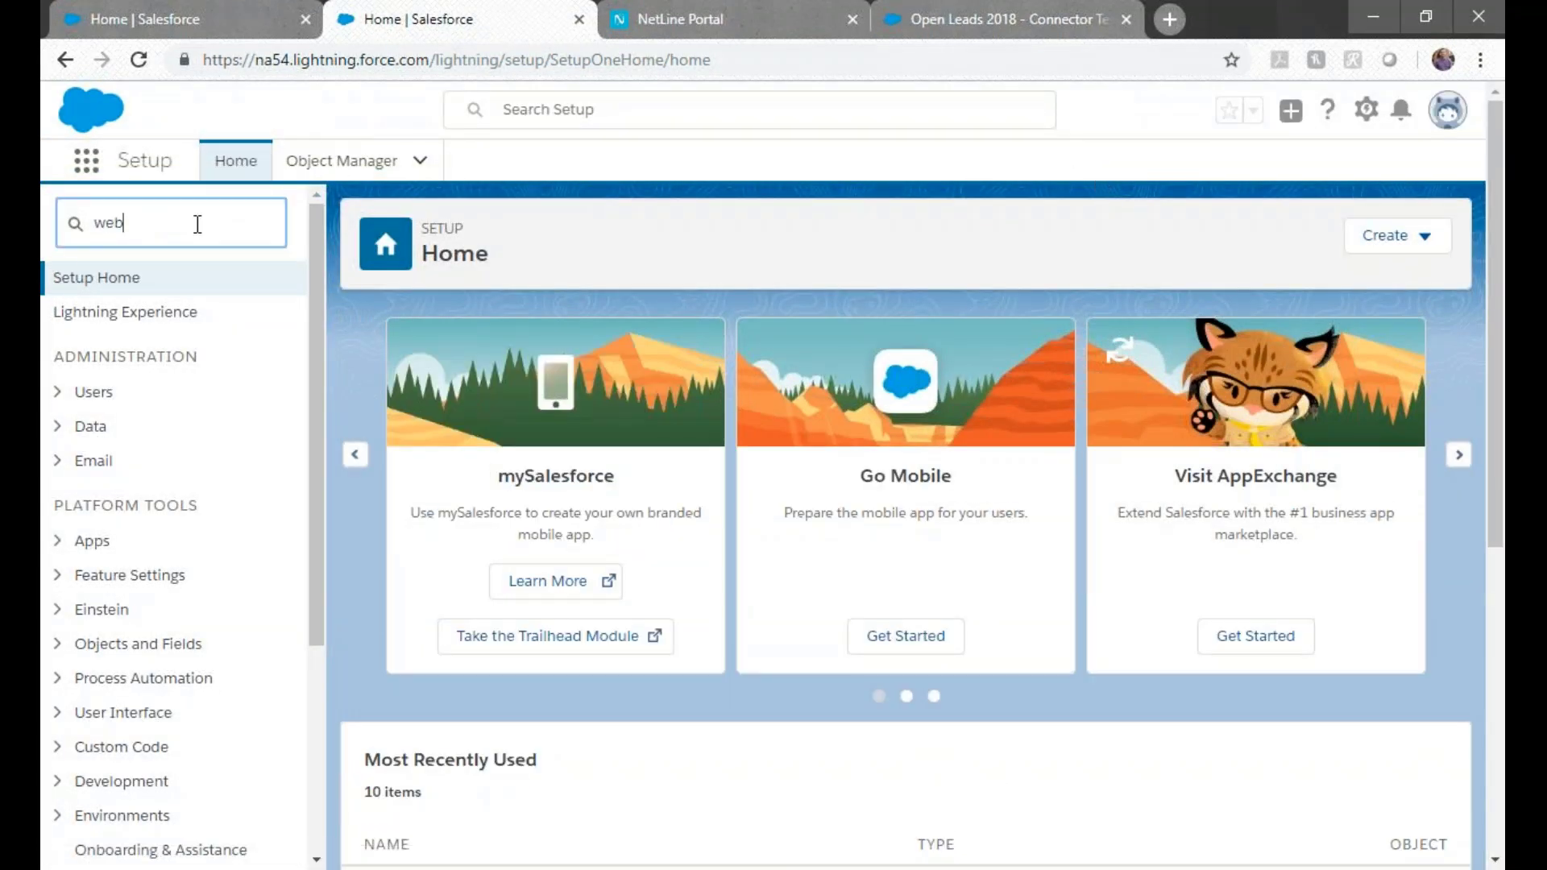
pyautogui.write('-to-lead')
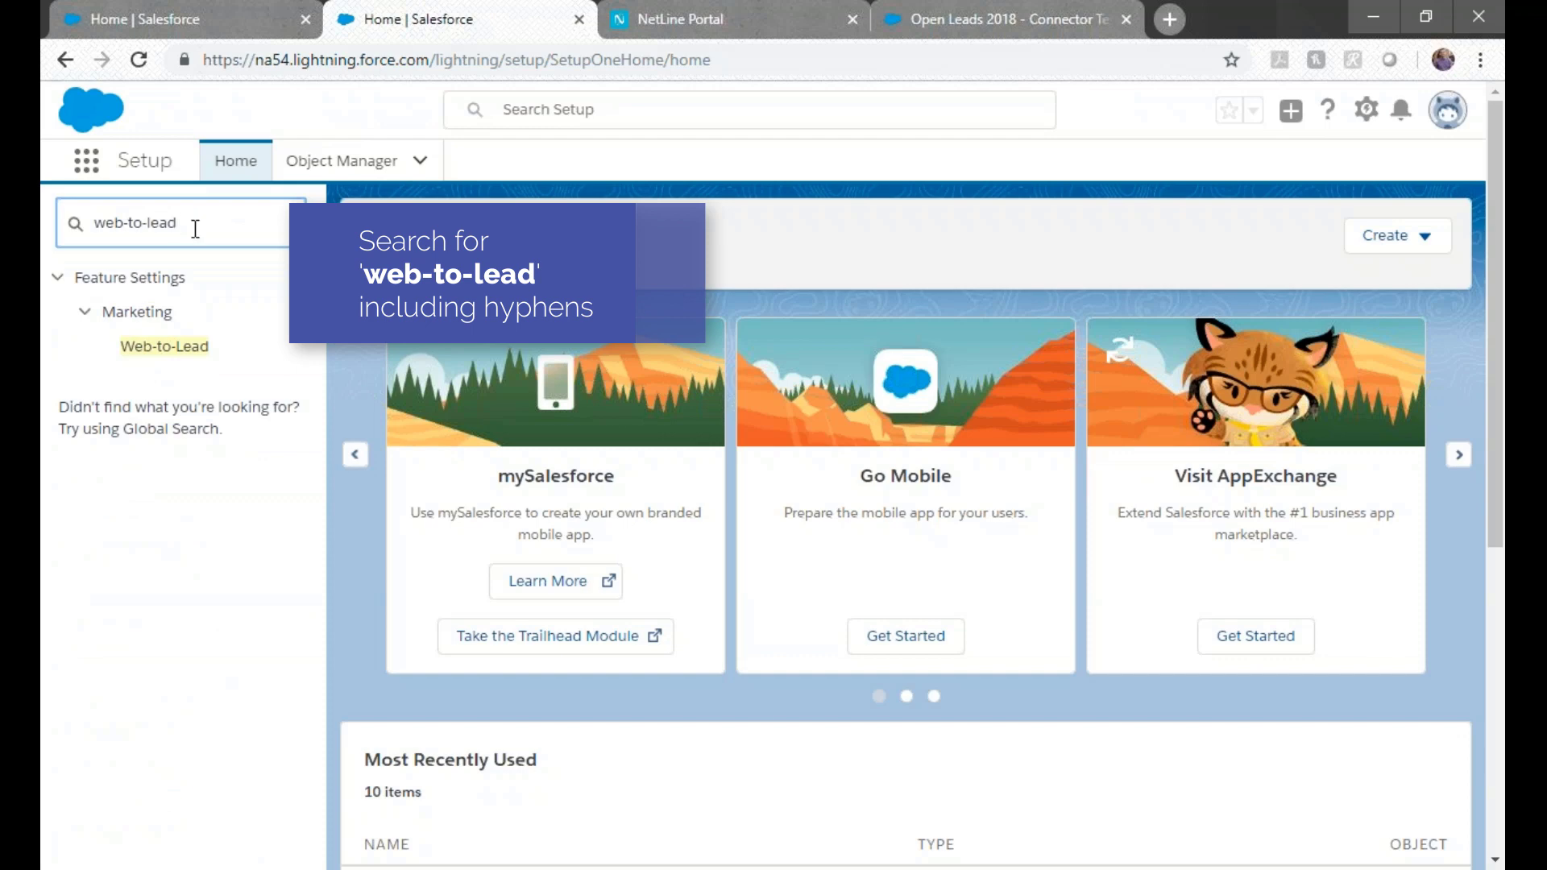
pyautogui.click(189, 348)
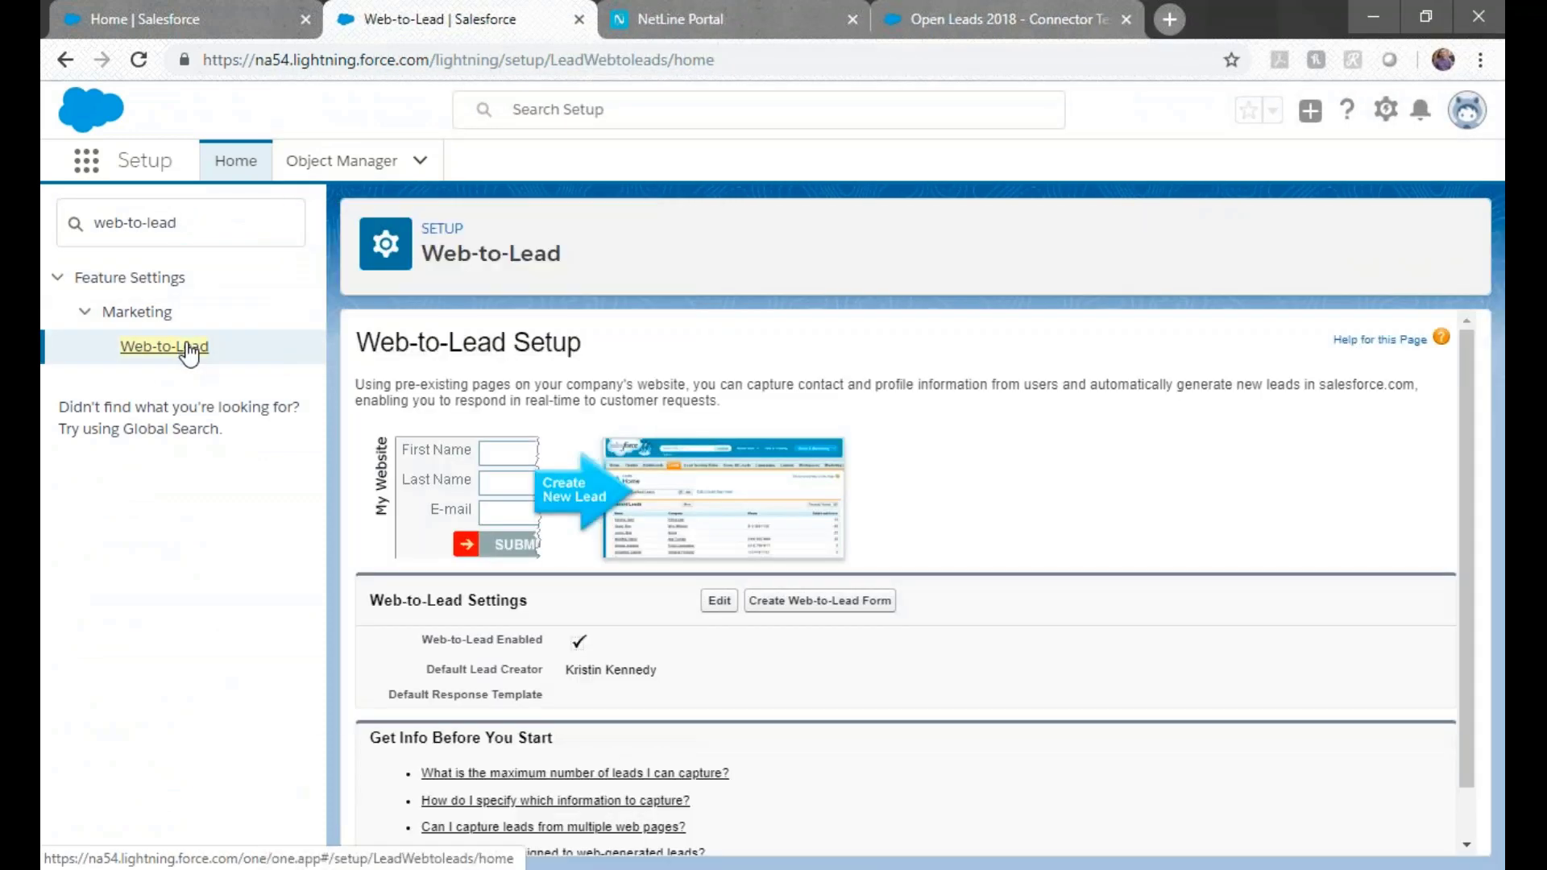
# - Start a new Web-to-Lead form and add the Title, Phone and Lead Source fields
pyautogui.click(815, 603)
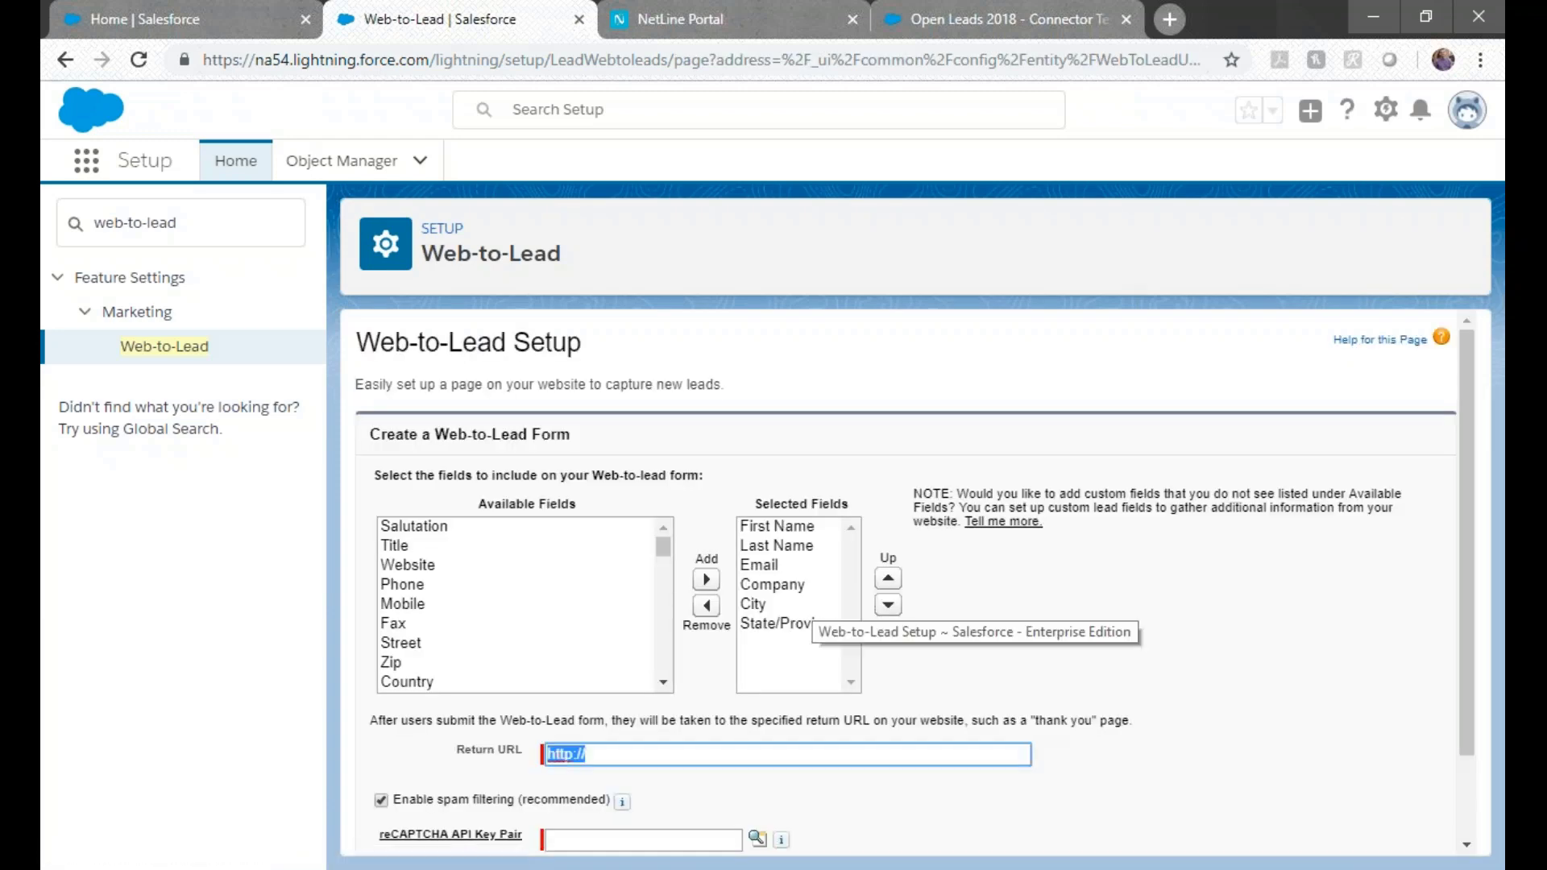
pyautogui.scroll(-2, 810, 616)
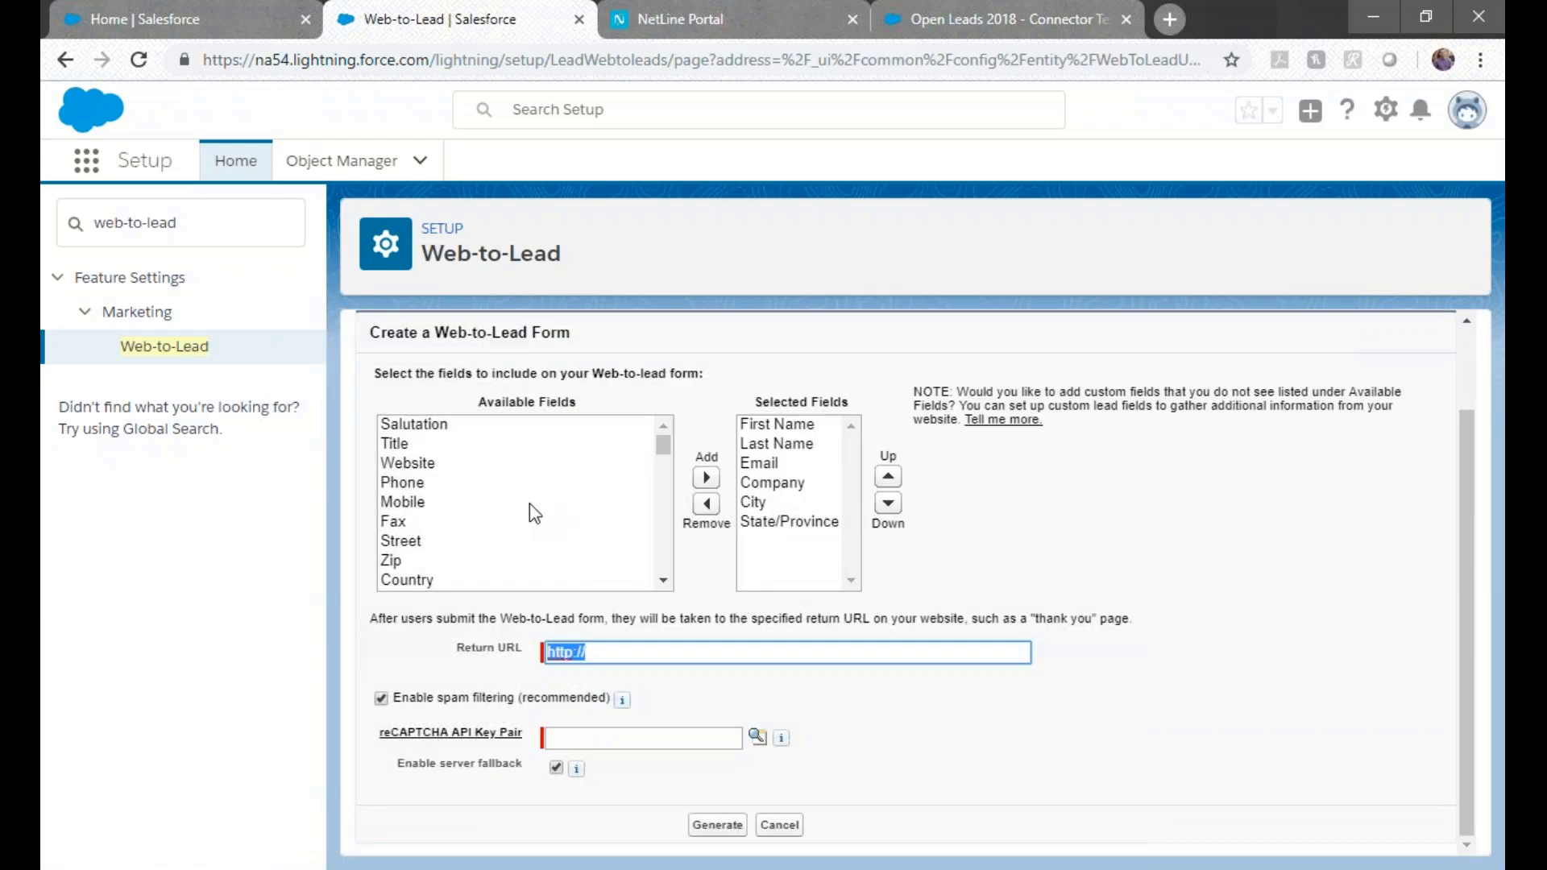
pyautogui.click(403, 443)
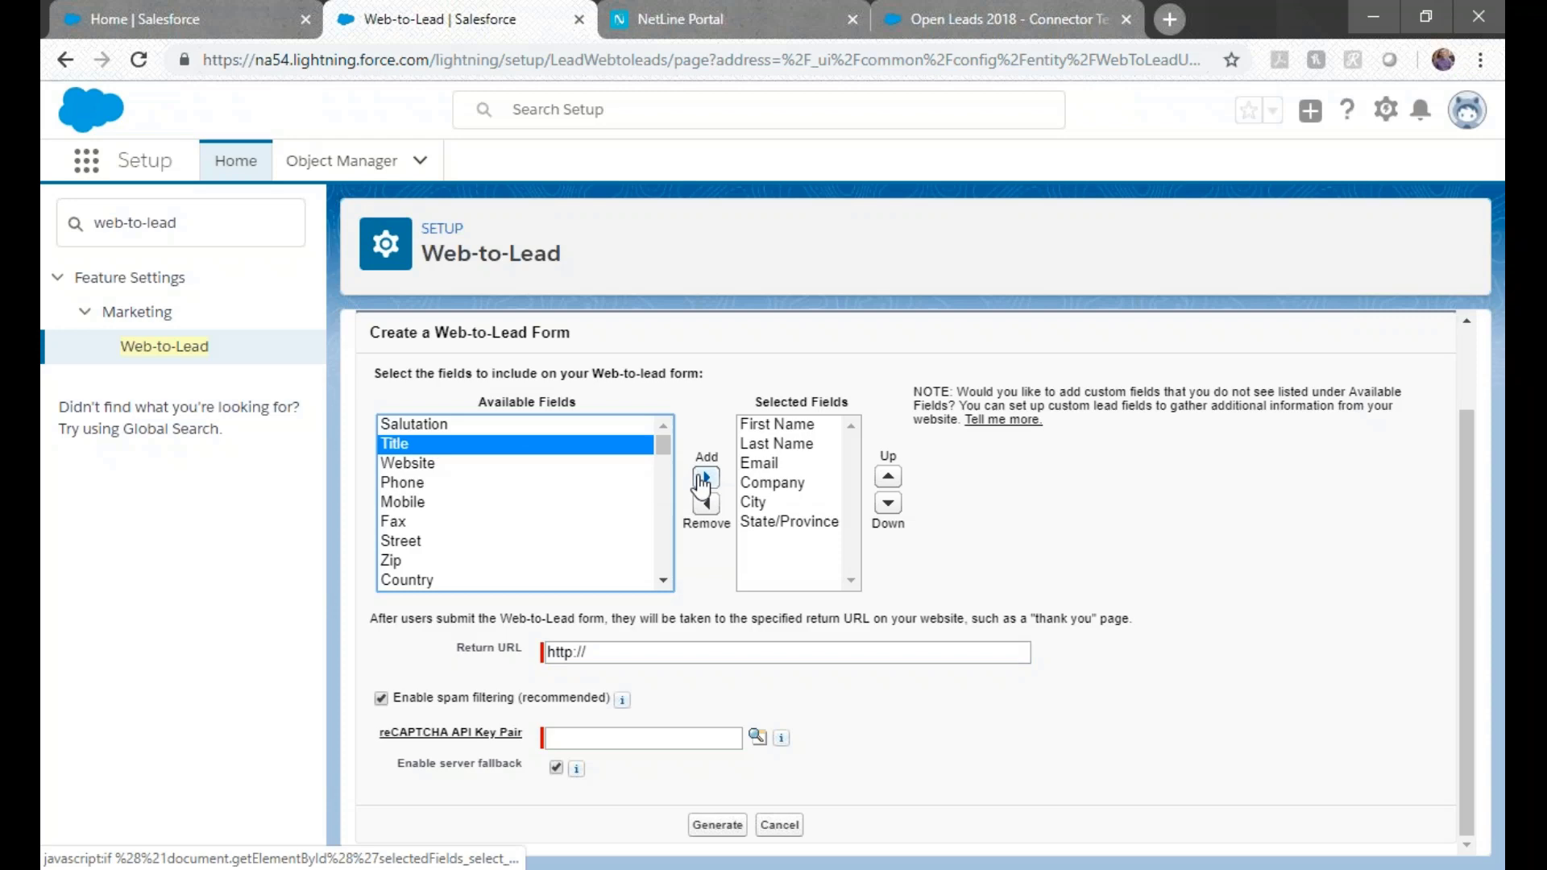
pyautogui.click(705, 478)
pyautogui.click(435, 463)
pyautogui.click(705, 478)
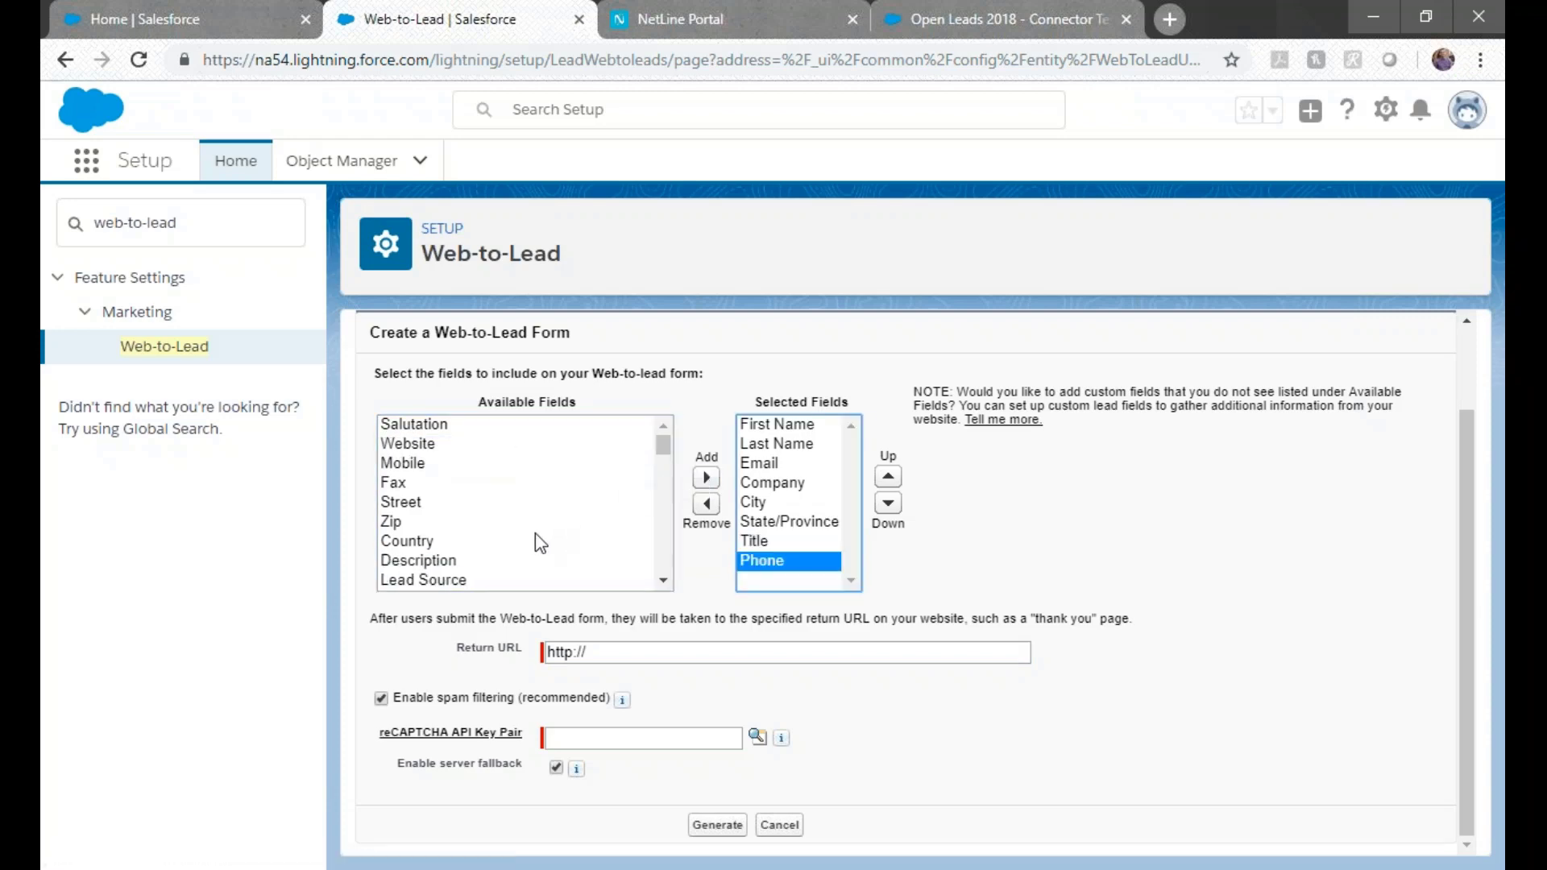
pyautogui.click(474, 580)
pyautogui.click(706, 479)
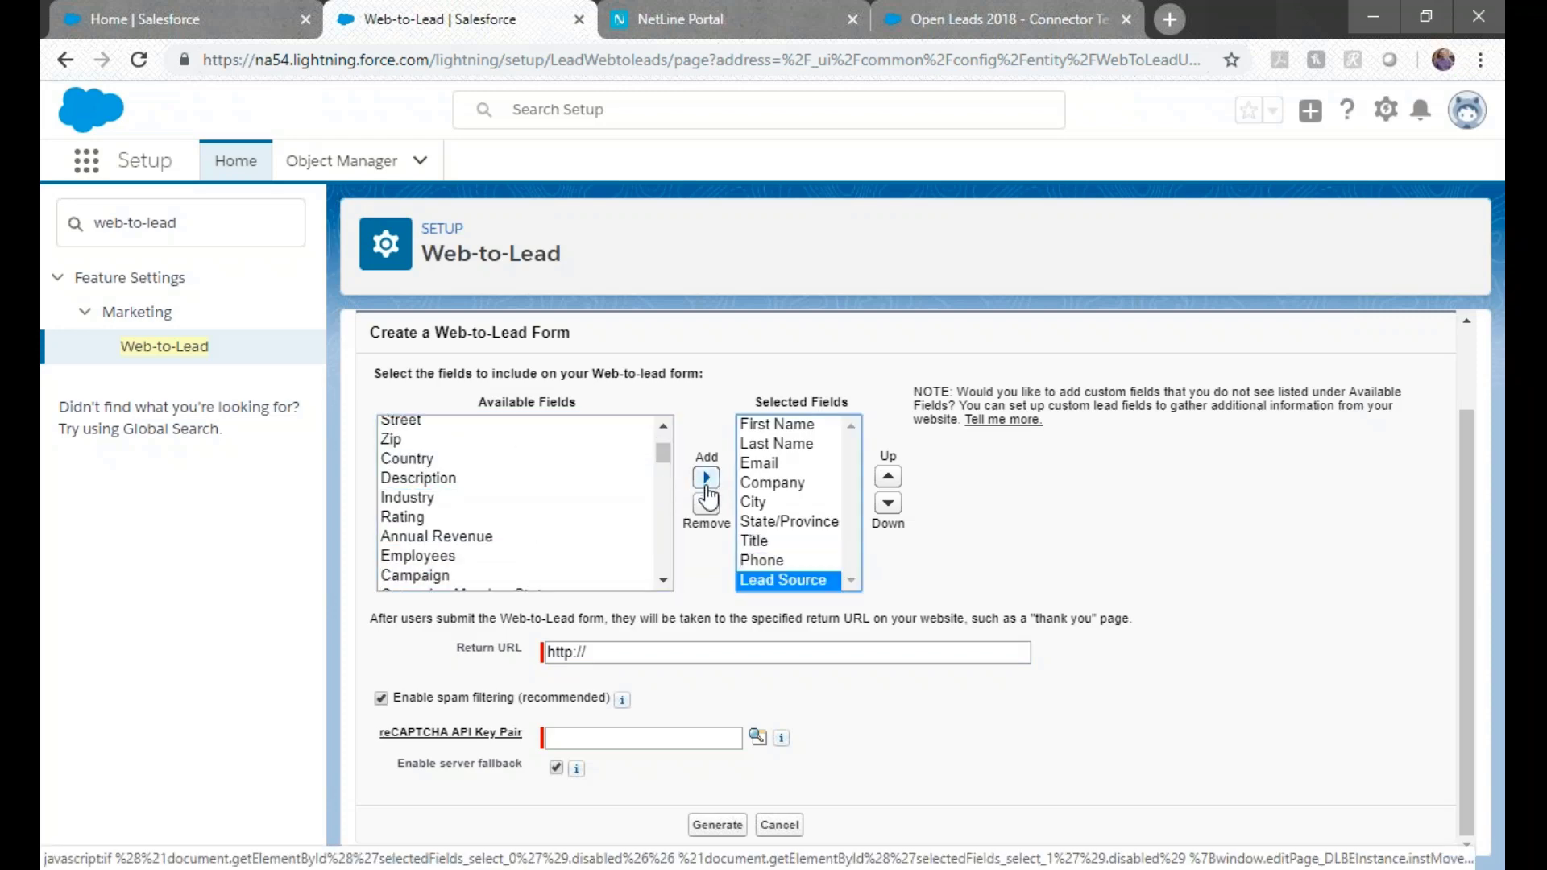
pyautogui.click(645, 649)
pyautogui.click(645, 649)
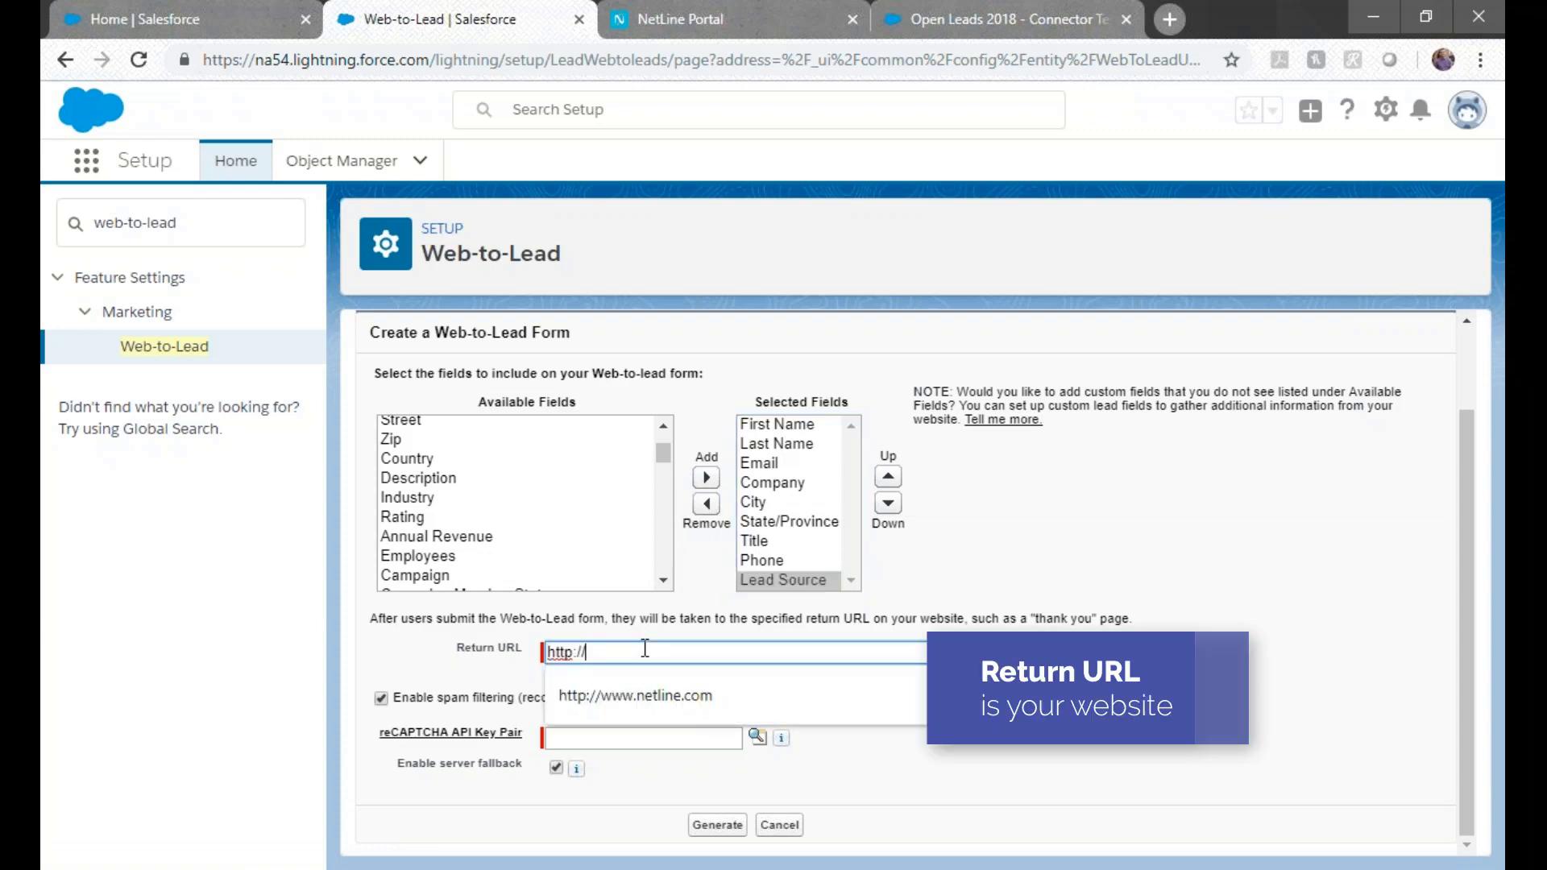
pyautogui.click(639, 694)
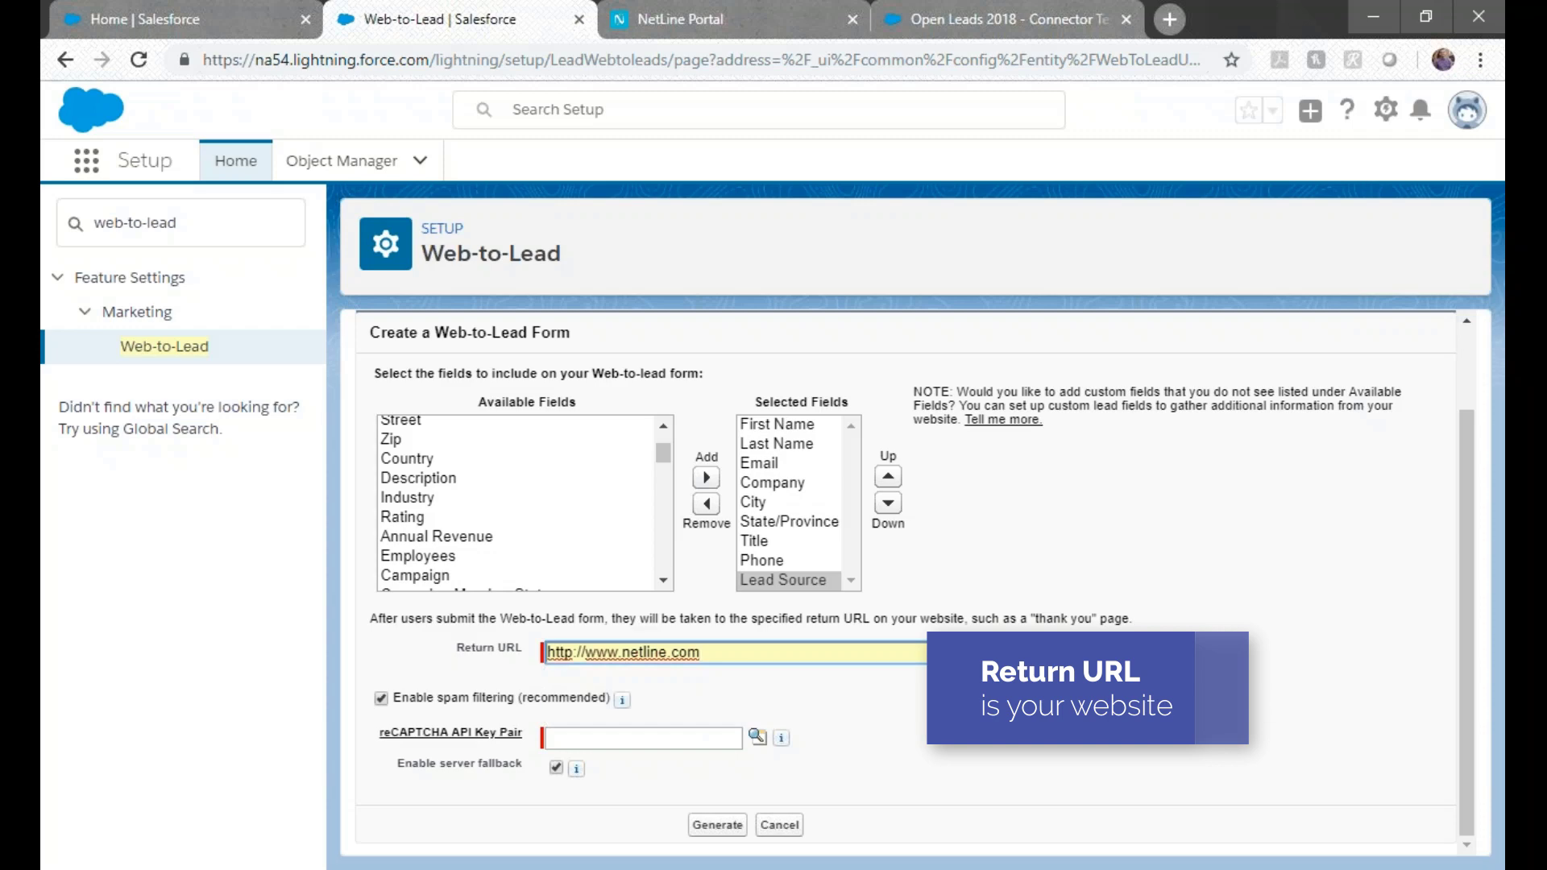
pyautogui.click(383, 700)
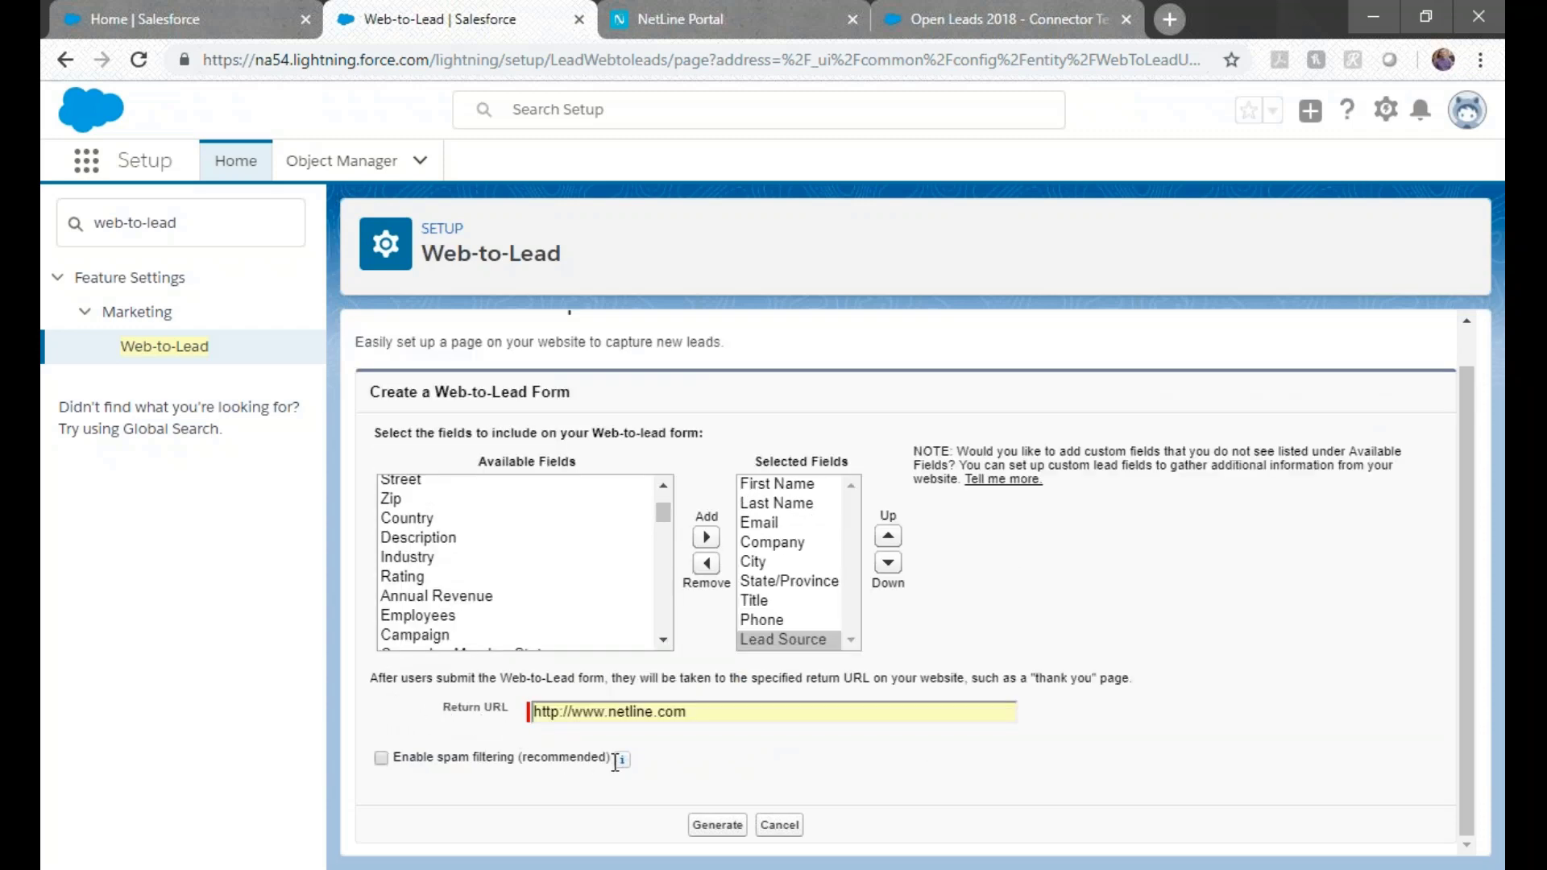
pyautogui.click(715, 830)
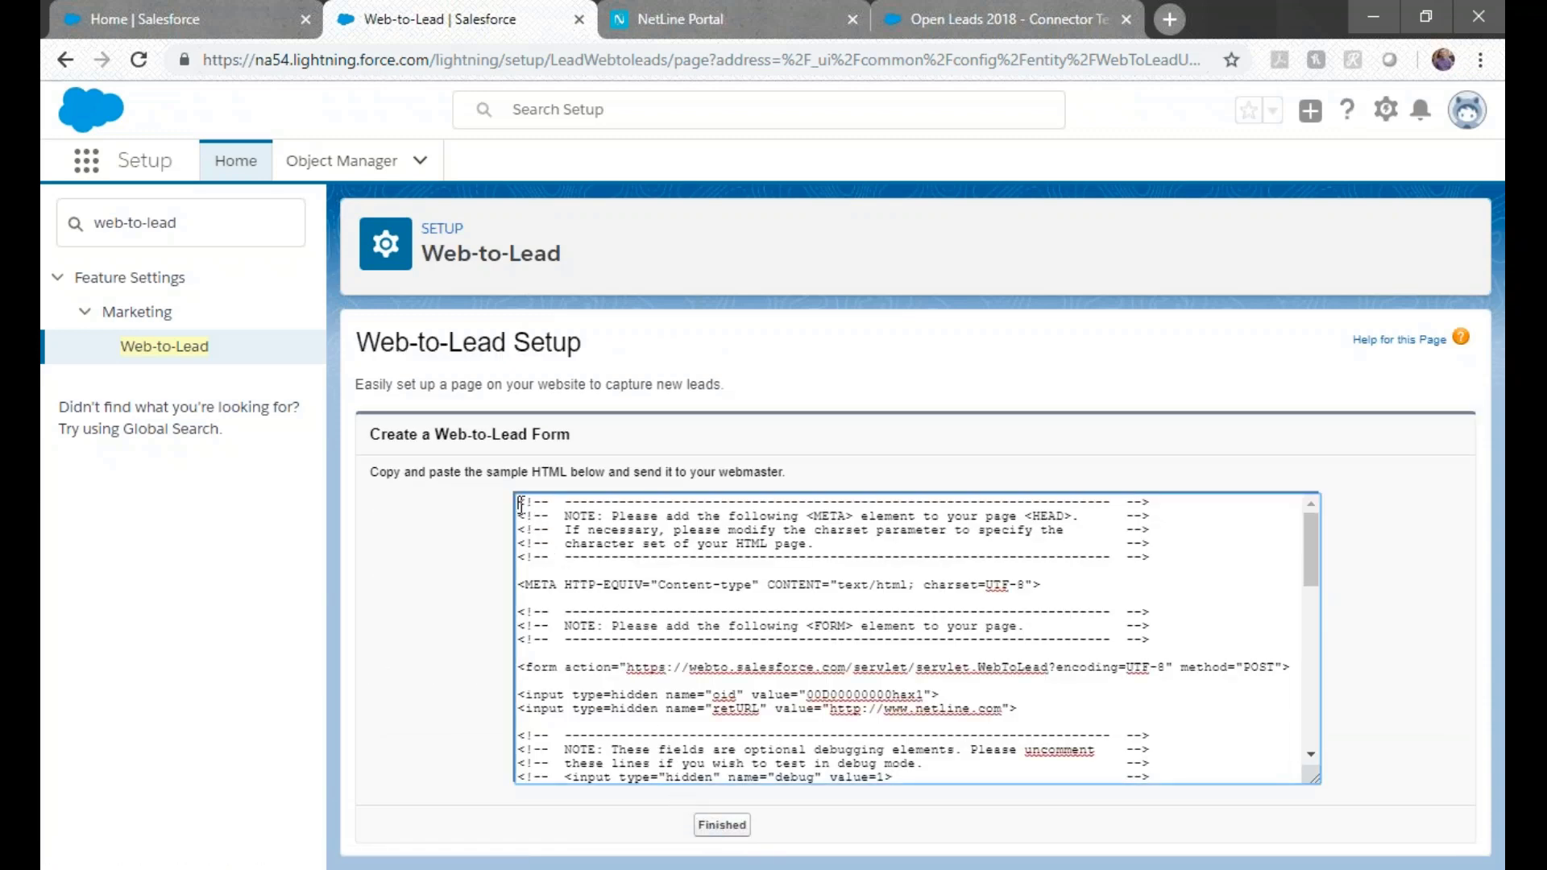
# - Select the entire generated Web-to-Lead sample HTML in the code box for copying
pyautogui.moveTo(520, 506); pyautogui.dragTo(1170, 777)
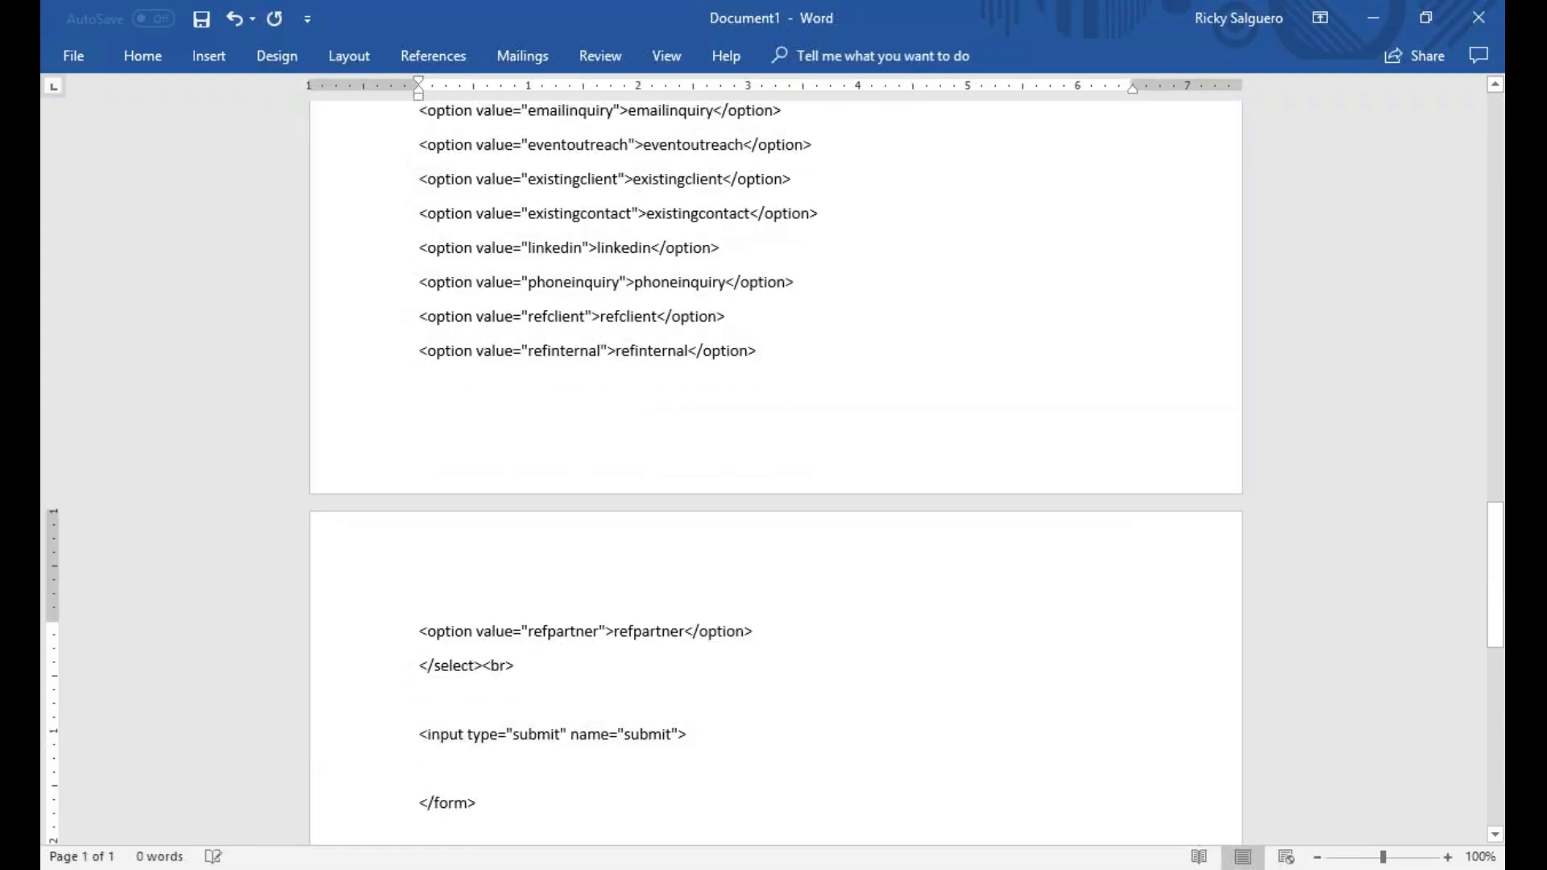
pyautogui.scroll(10, 773, 468)
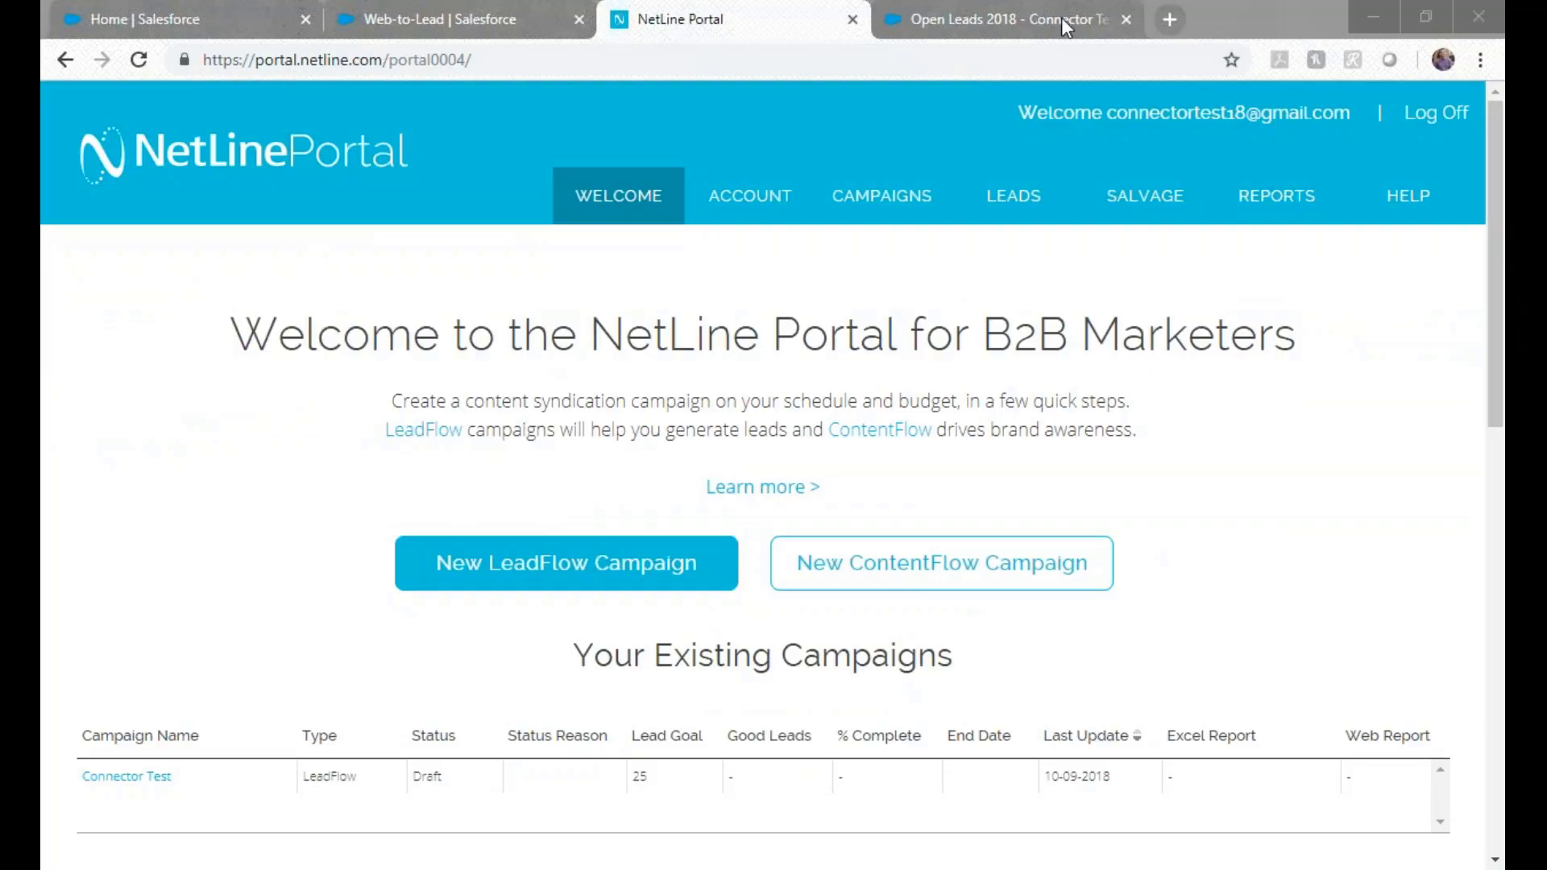
# - Open the connector settings on the Connector Test campaign's 9. Fulfillment step
pyautogui.click(149, 778)
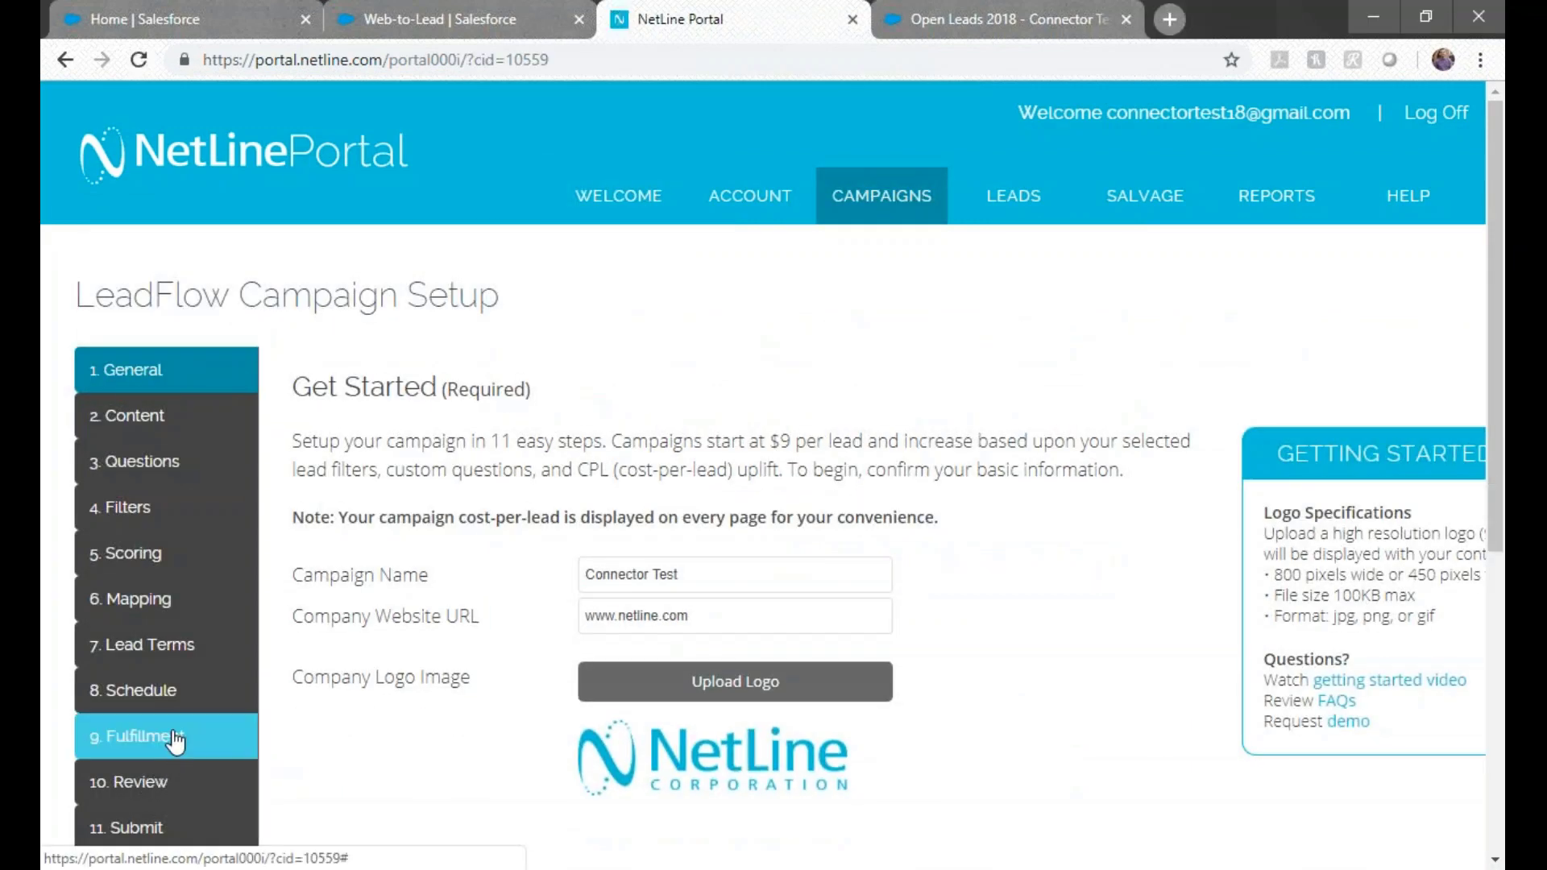
pyautogui.click(176, 740)
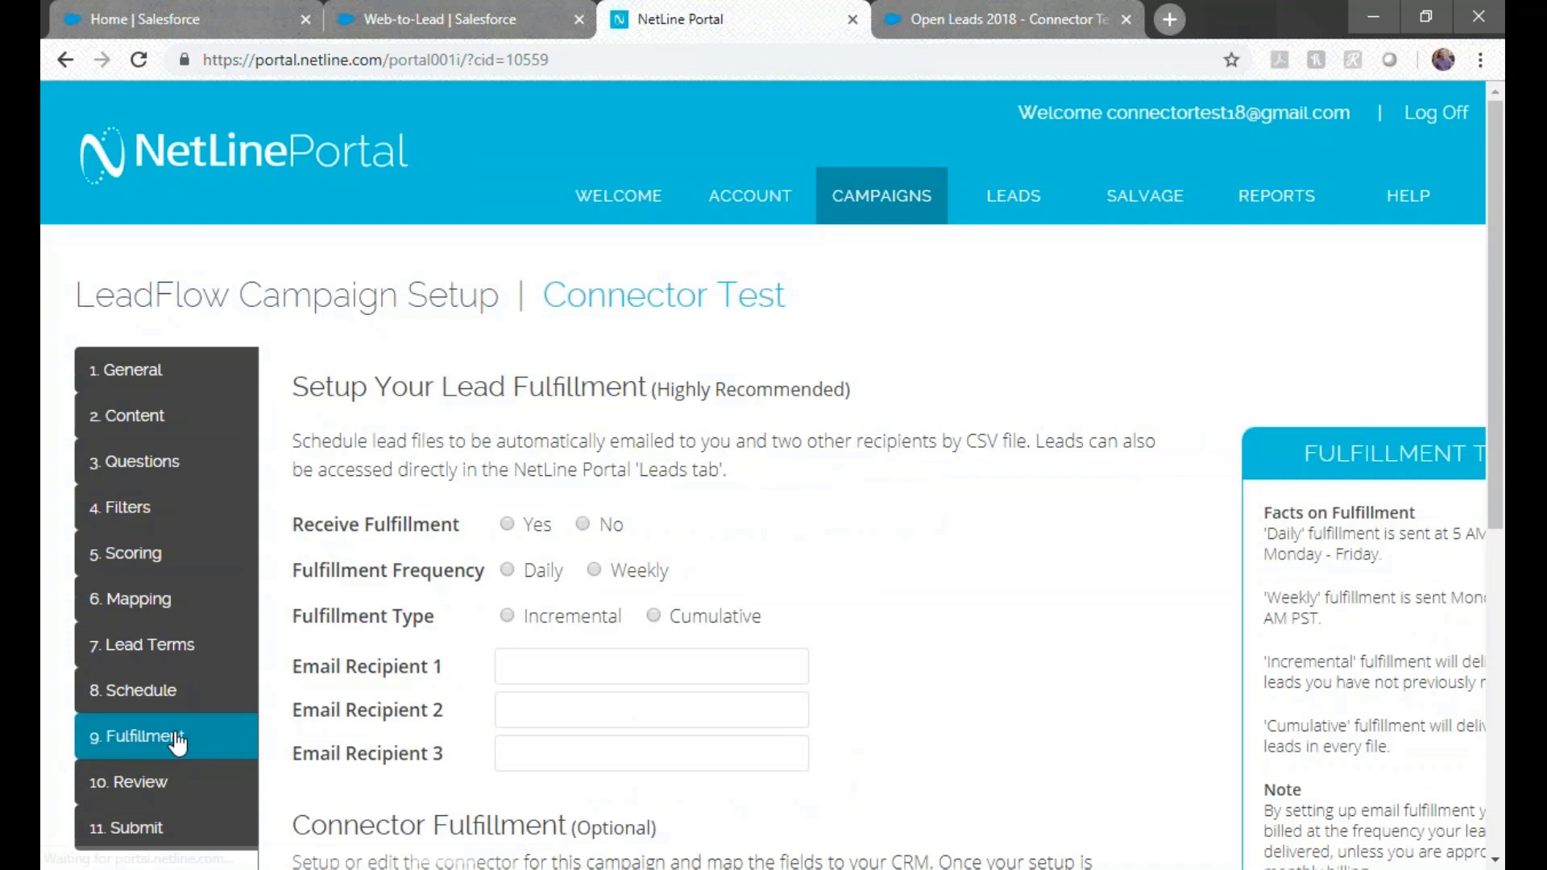
pyautogui.scroll(-5, 998, 574)
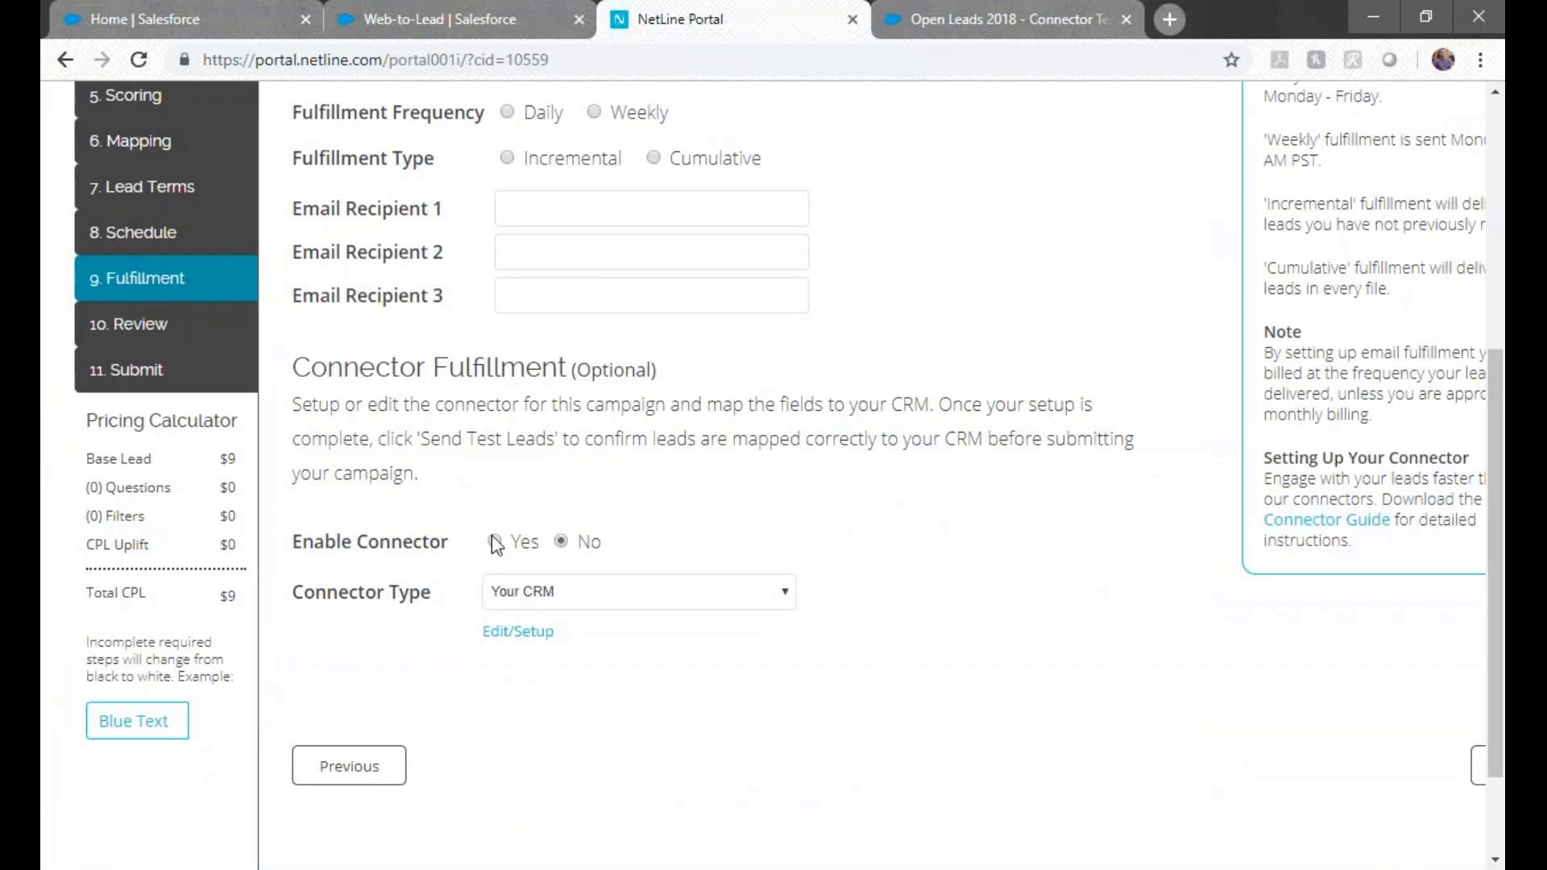
pyautogui.click(518, 633)
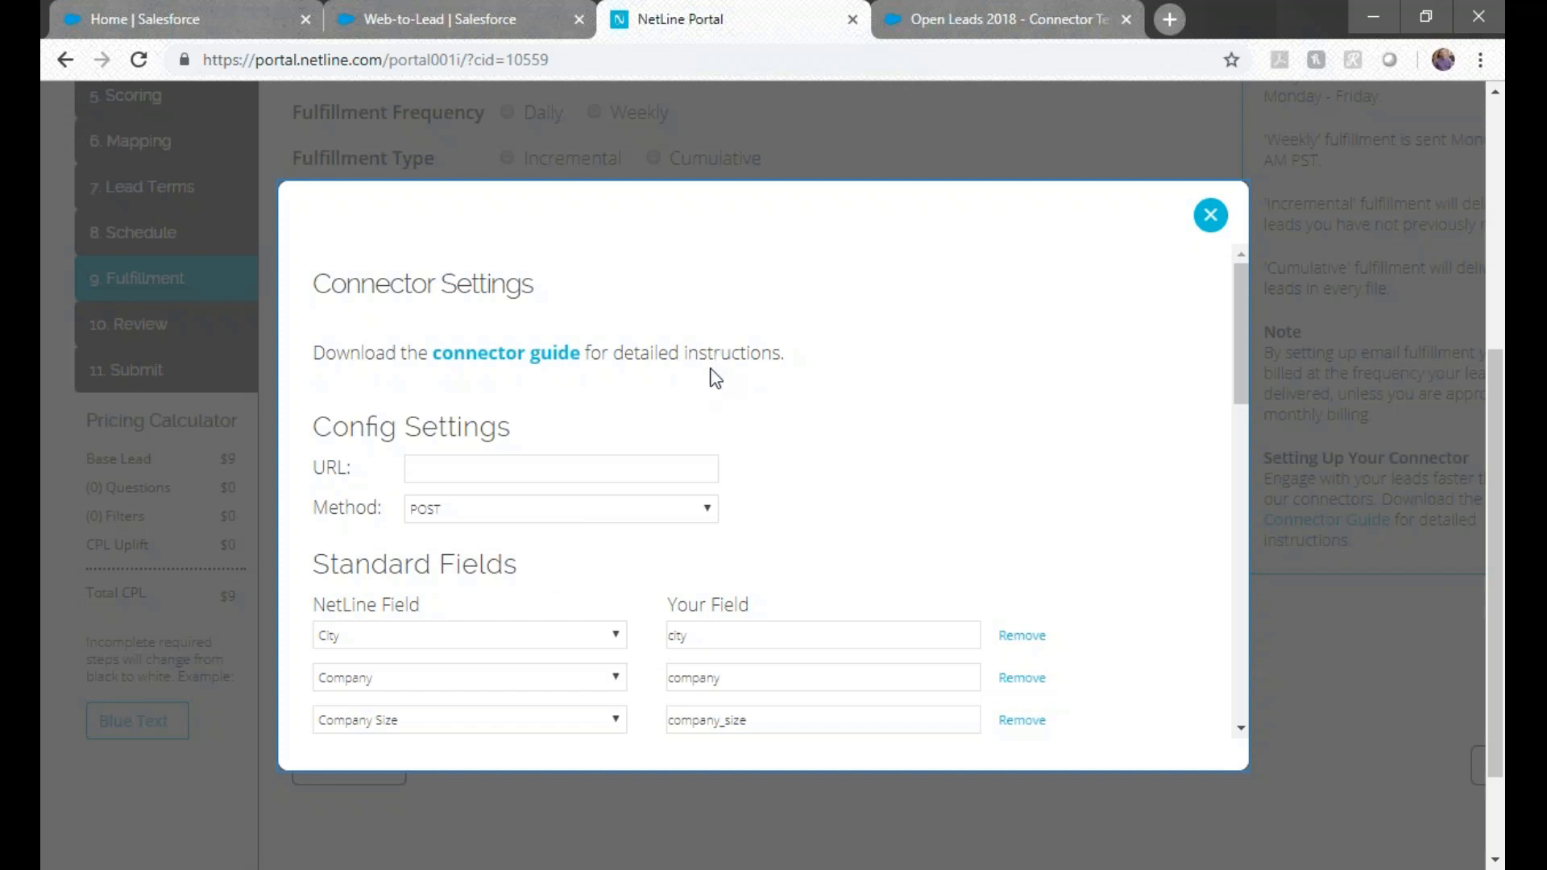
pyautogui.click(663, 471)
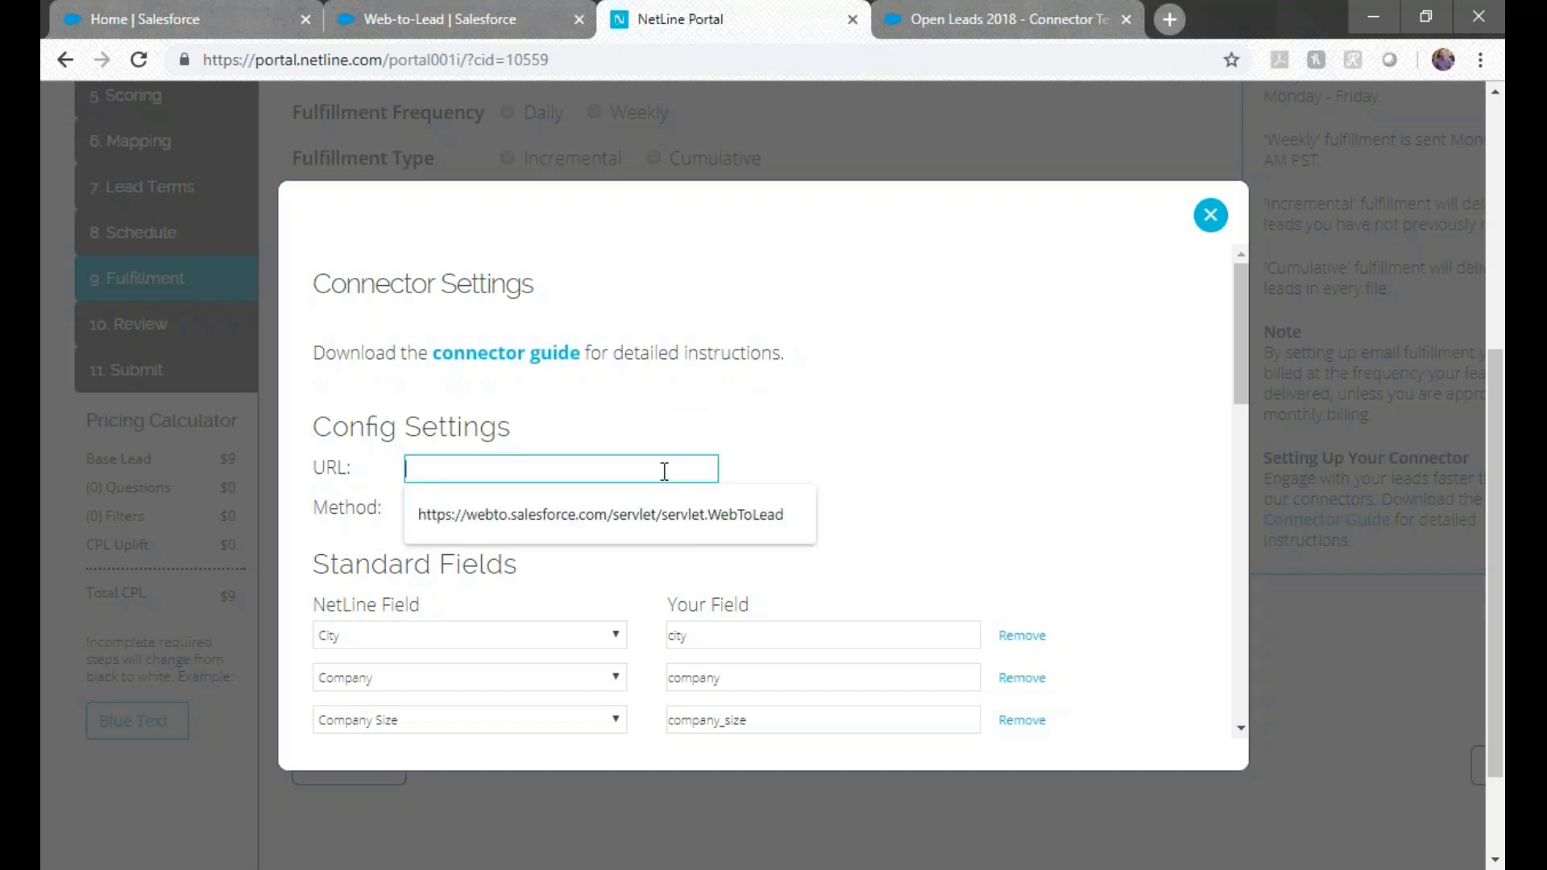
pyautogui.click(712, 435)
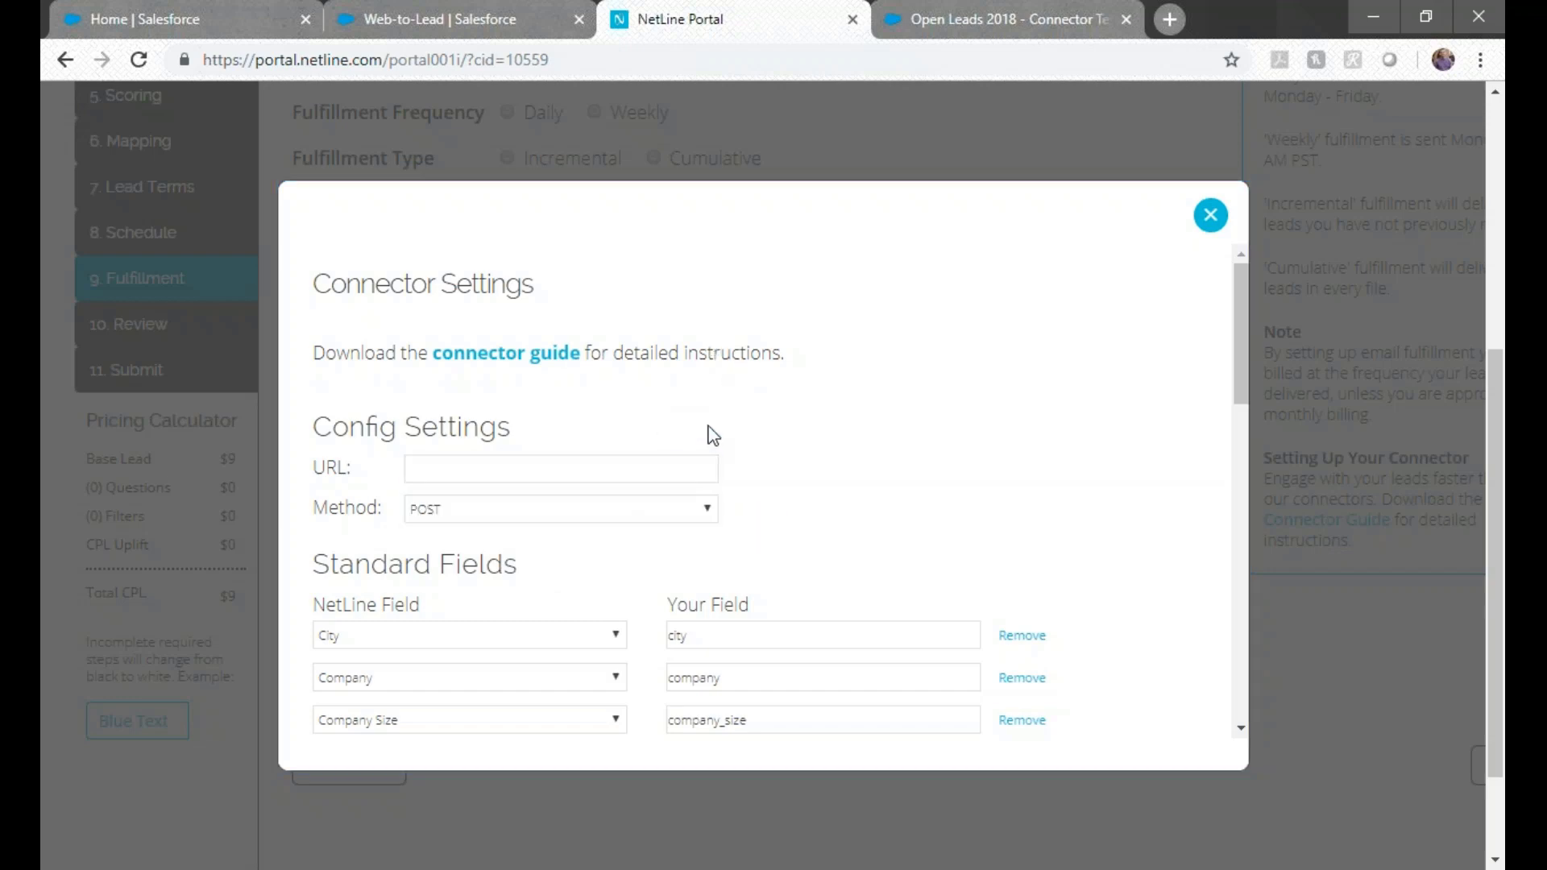
# - Copy the WebToLead form action URL from the saved HTML in Word
pyautogui.click(712, 843)
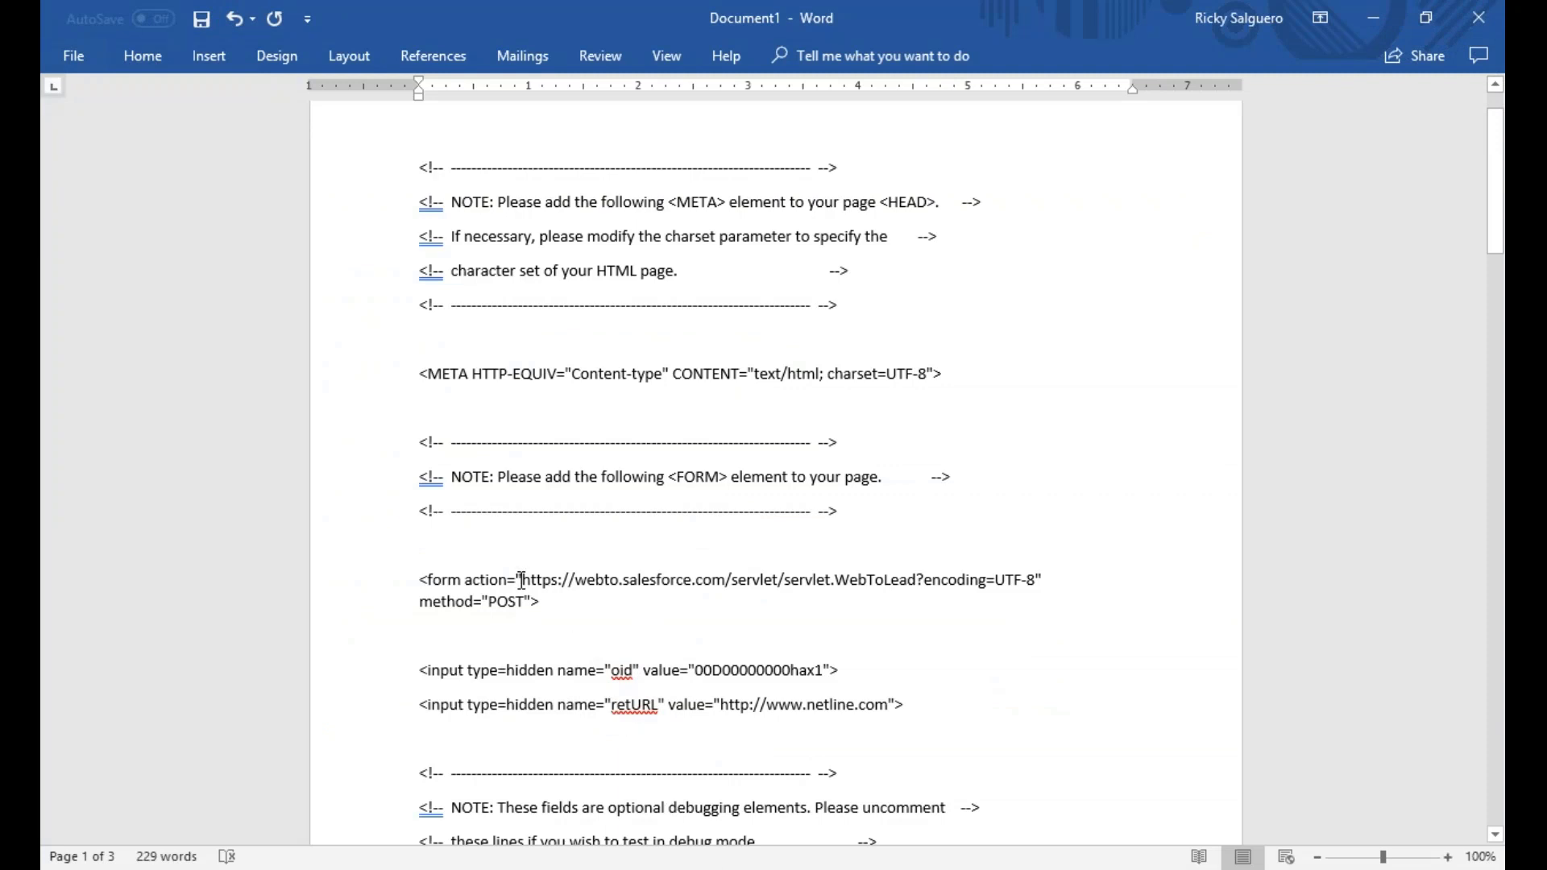
pyautogui.moveTo(521, 580); pyautogui.dragTo(916, 580)
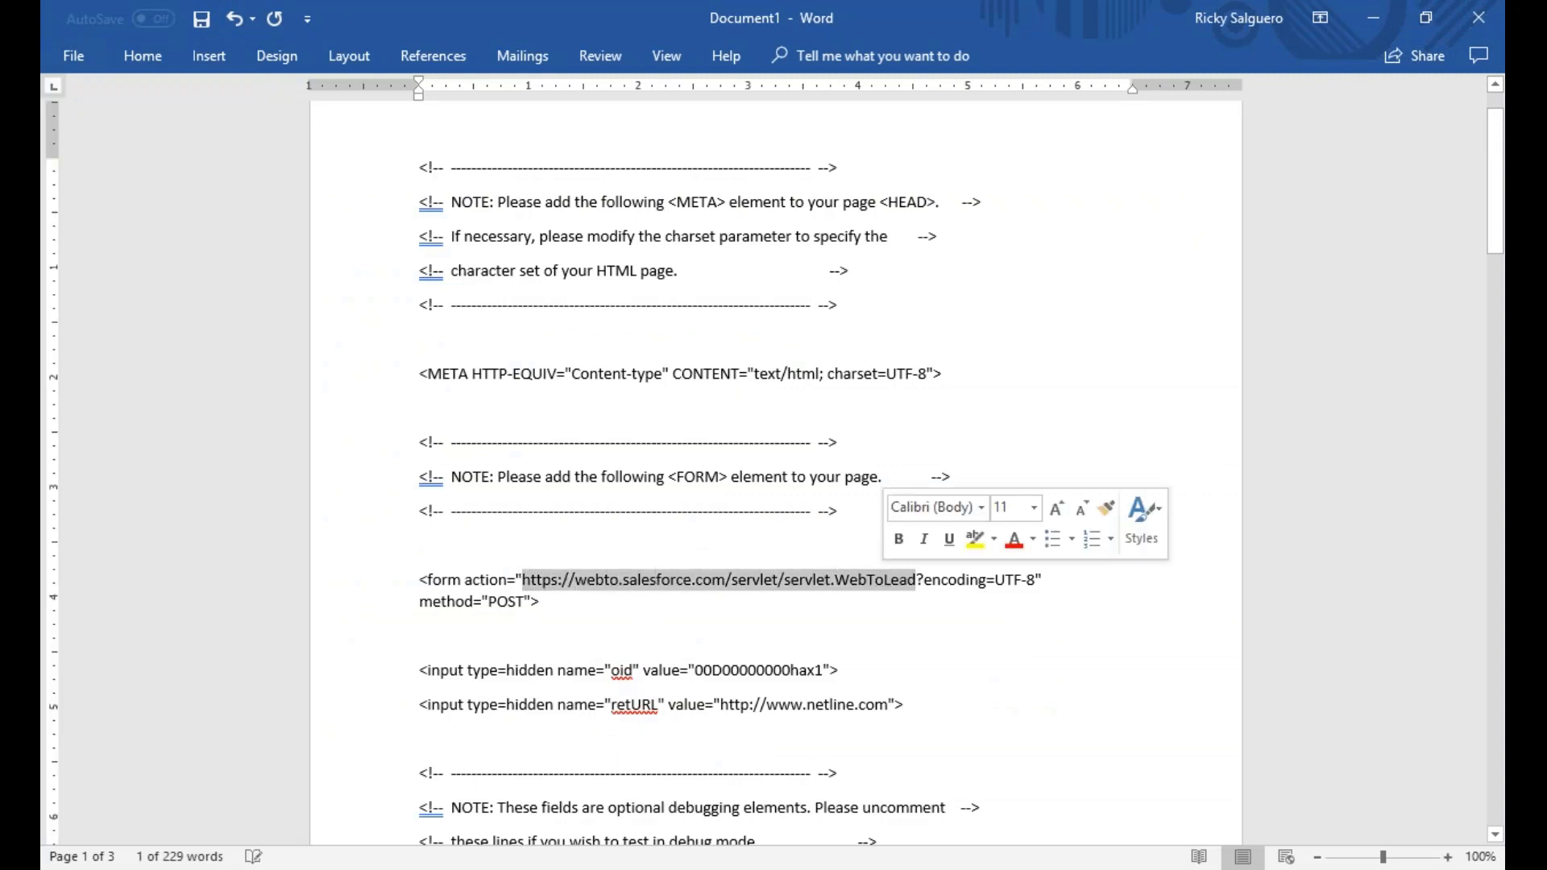
pyautogui.hotkey('ctrl', 'c')
# - Paste the WebToLead address into the connector's URL field
pyautogui.click(698, 864)
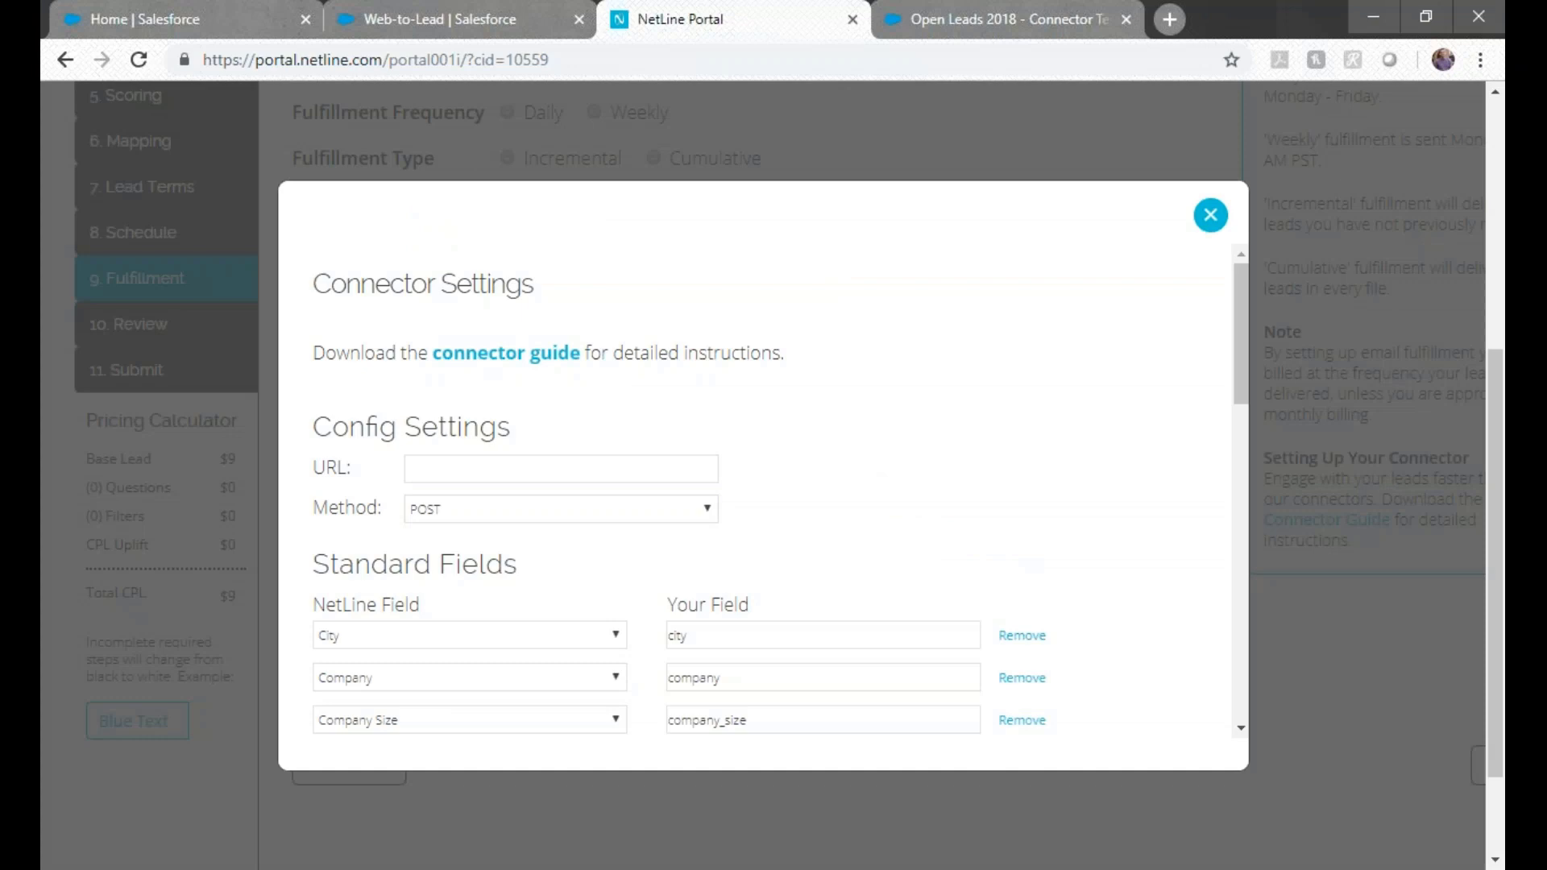
pyautogui.click(540, 471)
pyautogui.hotkey('ctrl', 'v')
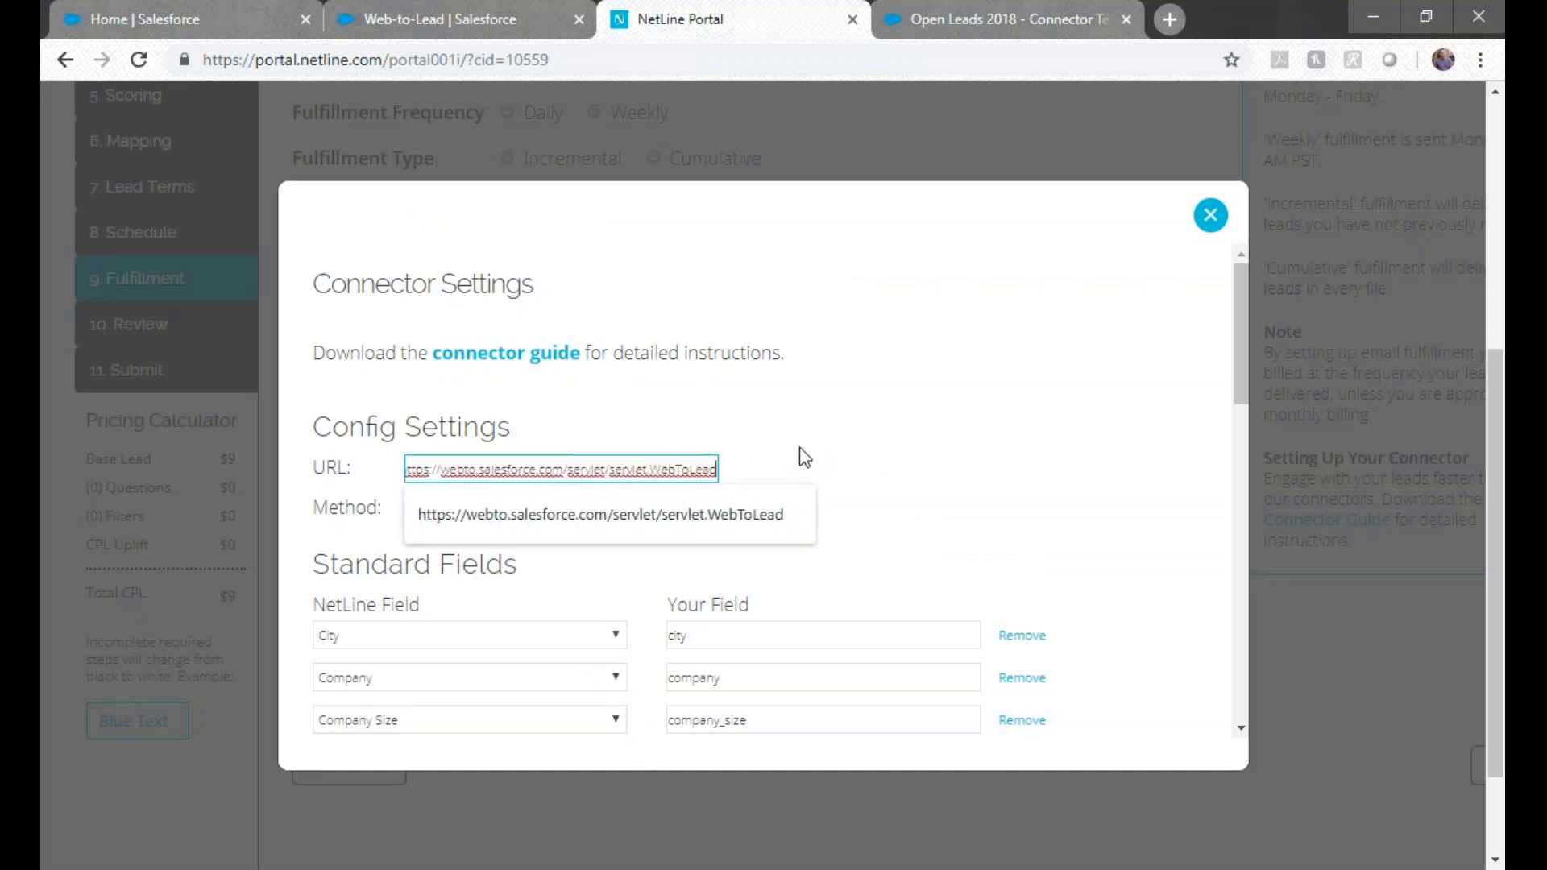
pyautogui.click(801, 449)
# - Remove the Company Size, Country, Industry, Job Function, Job Level, Zip, Street and Suite mappings
pyautogui.scroll(-2, 804, 442)
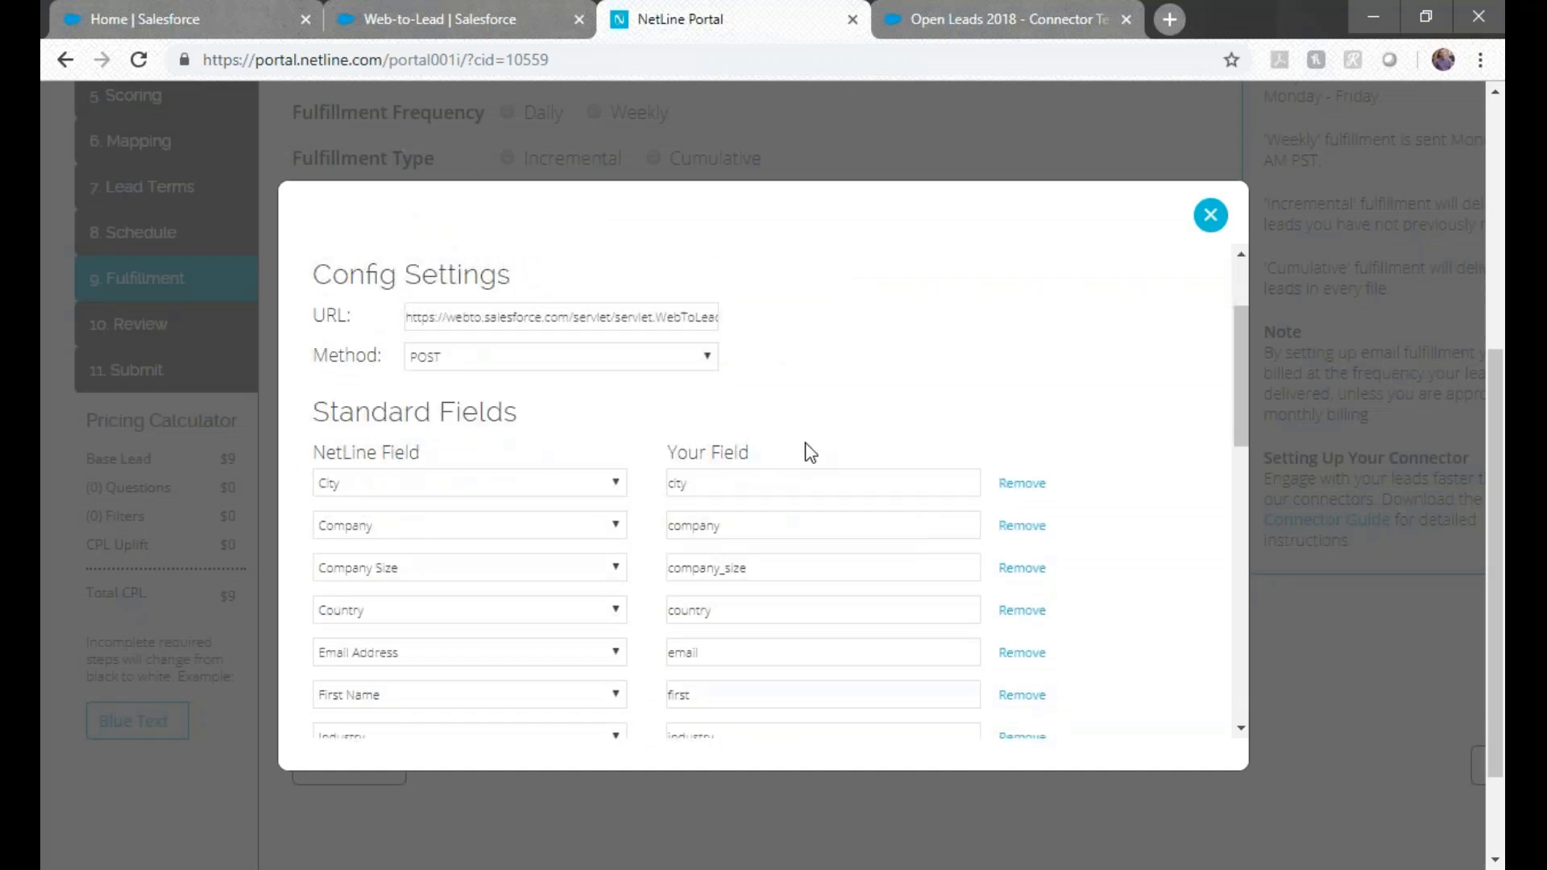
pyautogui.scroll(-2, 810, 453)
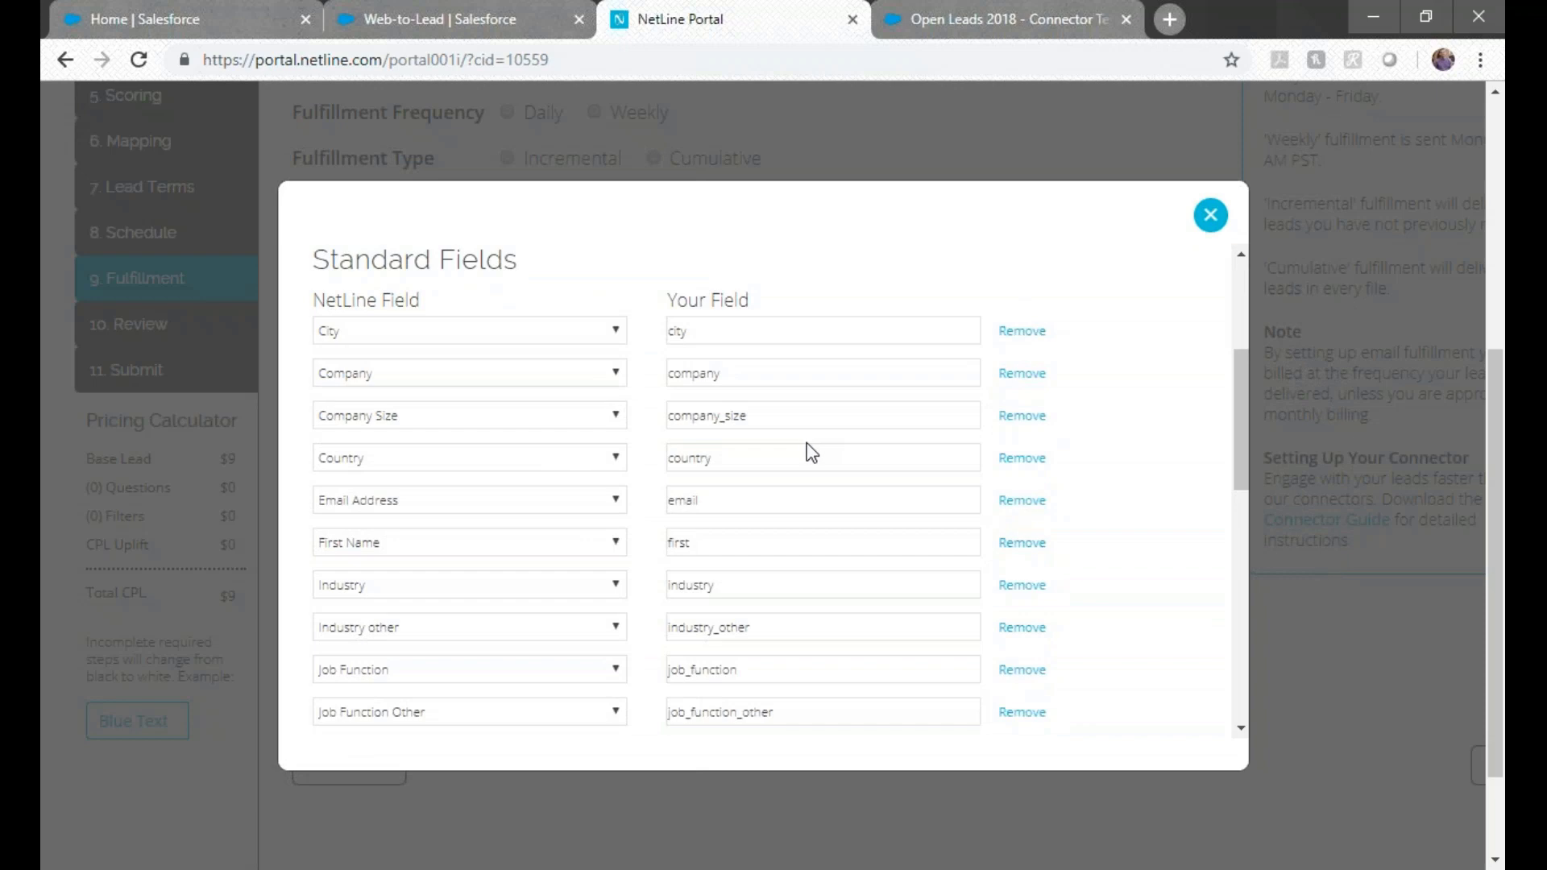
pyautogui.click(1022, 415)
pyautogui.click(1022, 415)
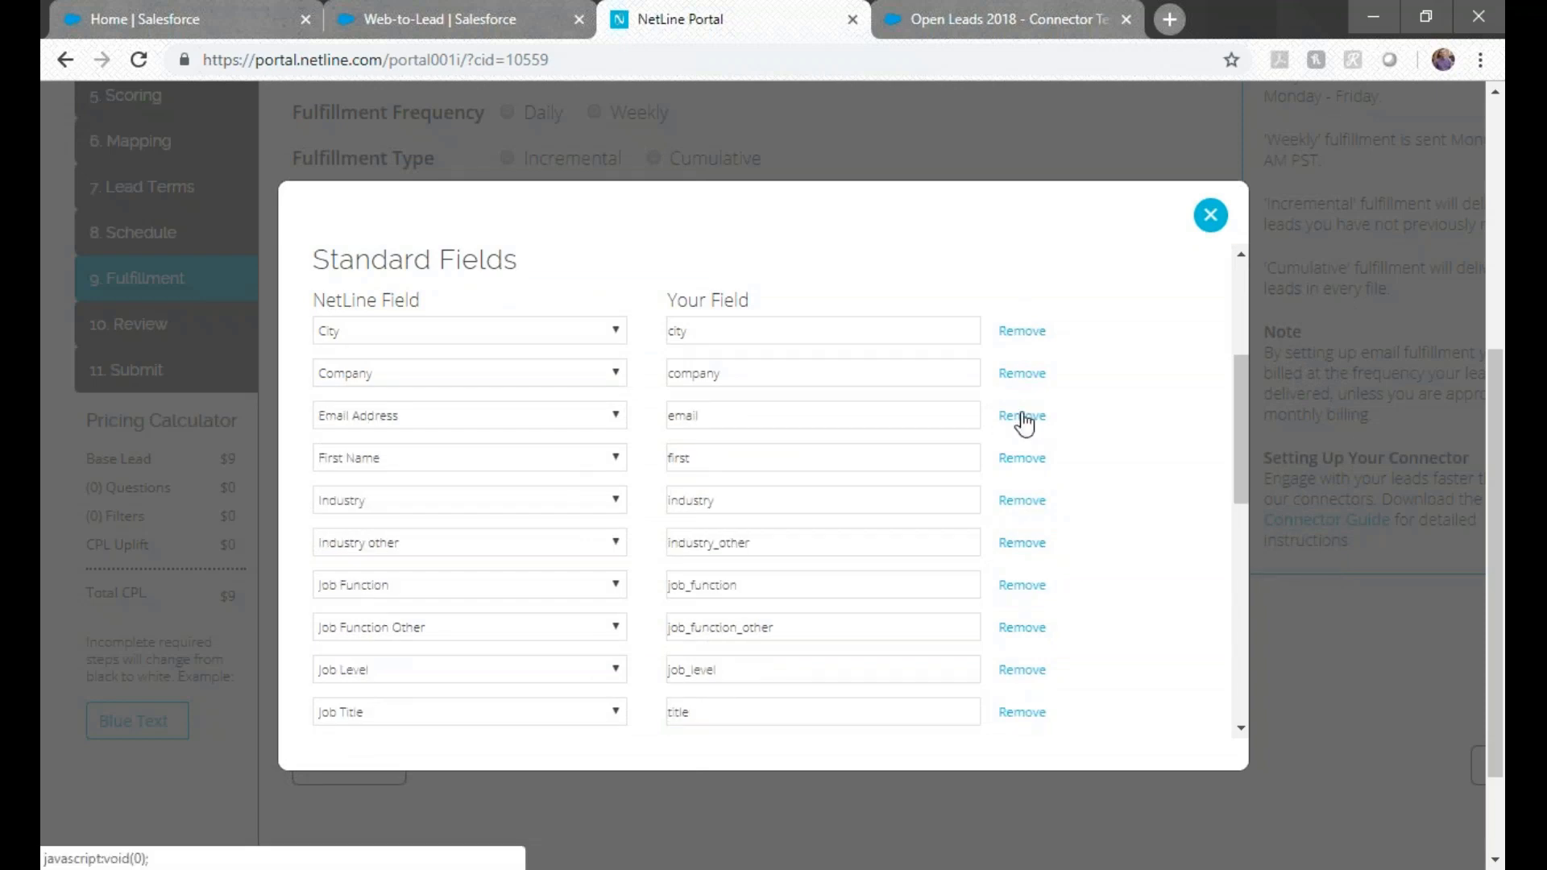
pyautogui.click(1038, 503)
pyautogui.click(1039, 508)
pyautogui.click(1040, 508)
pyautogui.click(1040, 508)
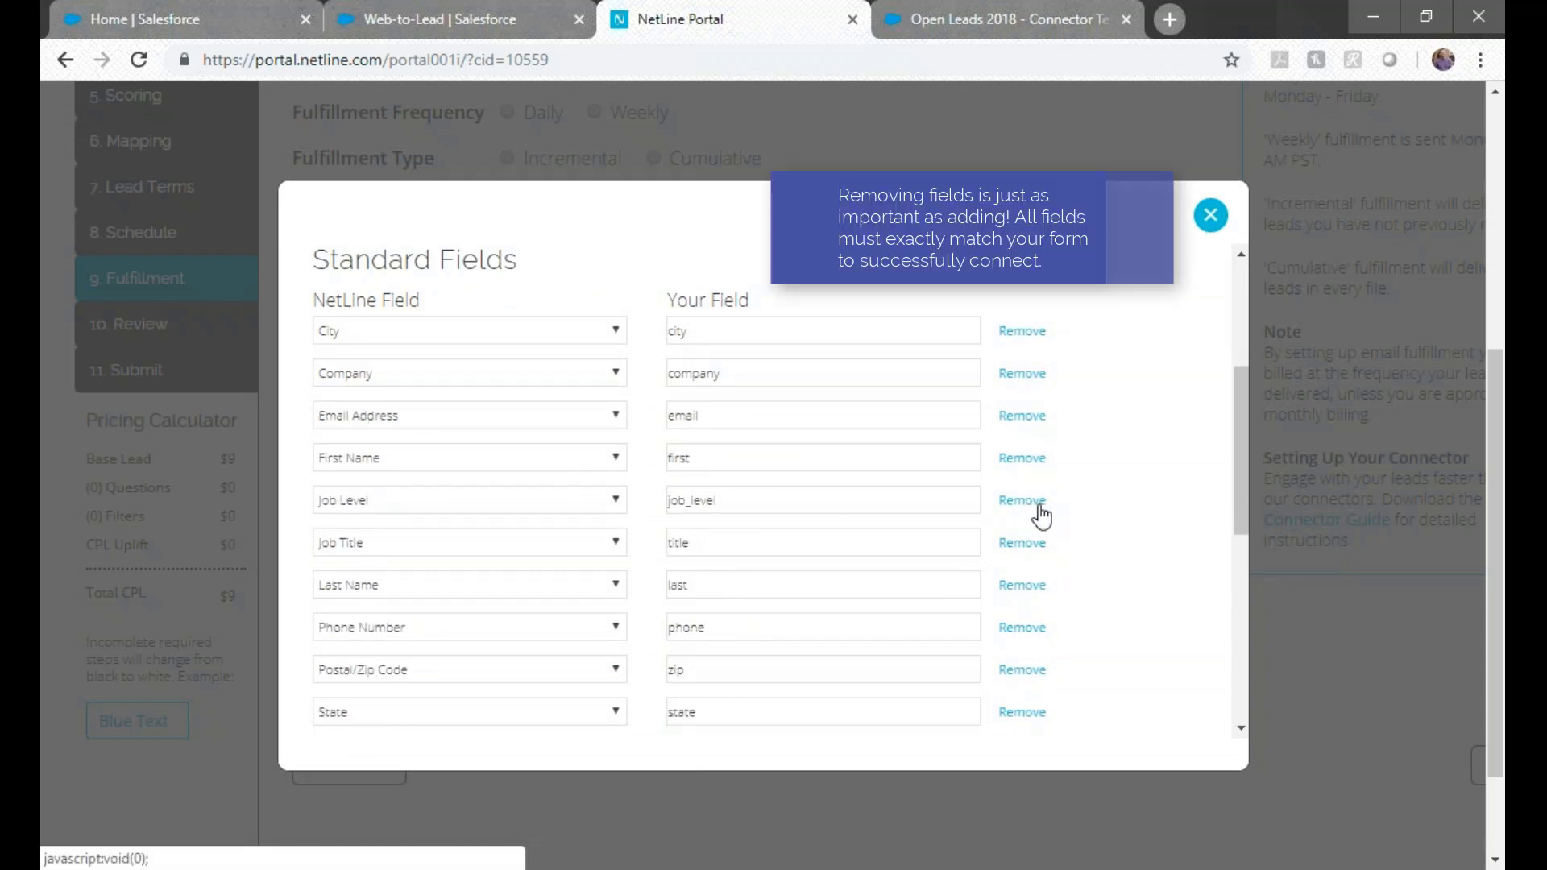
pyautogui.click(1038, 508)
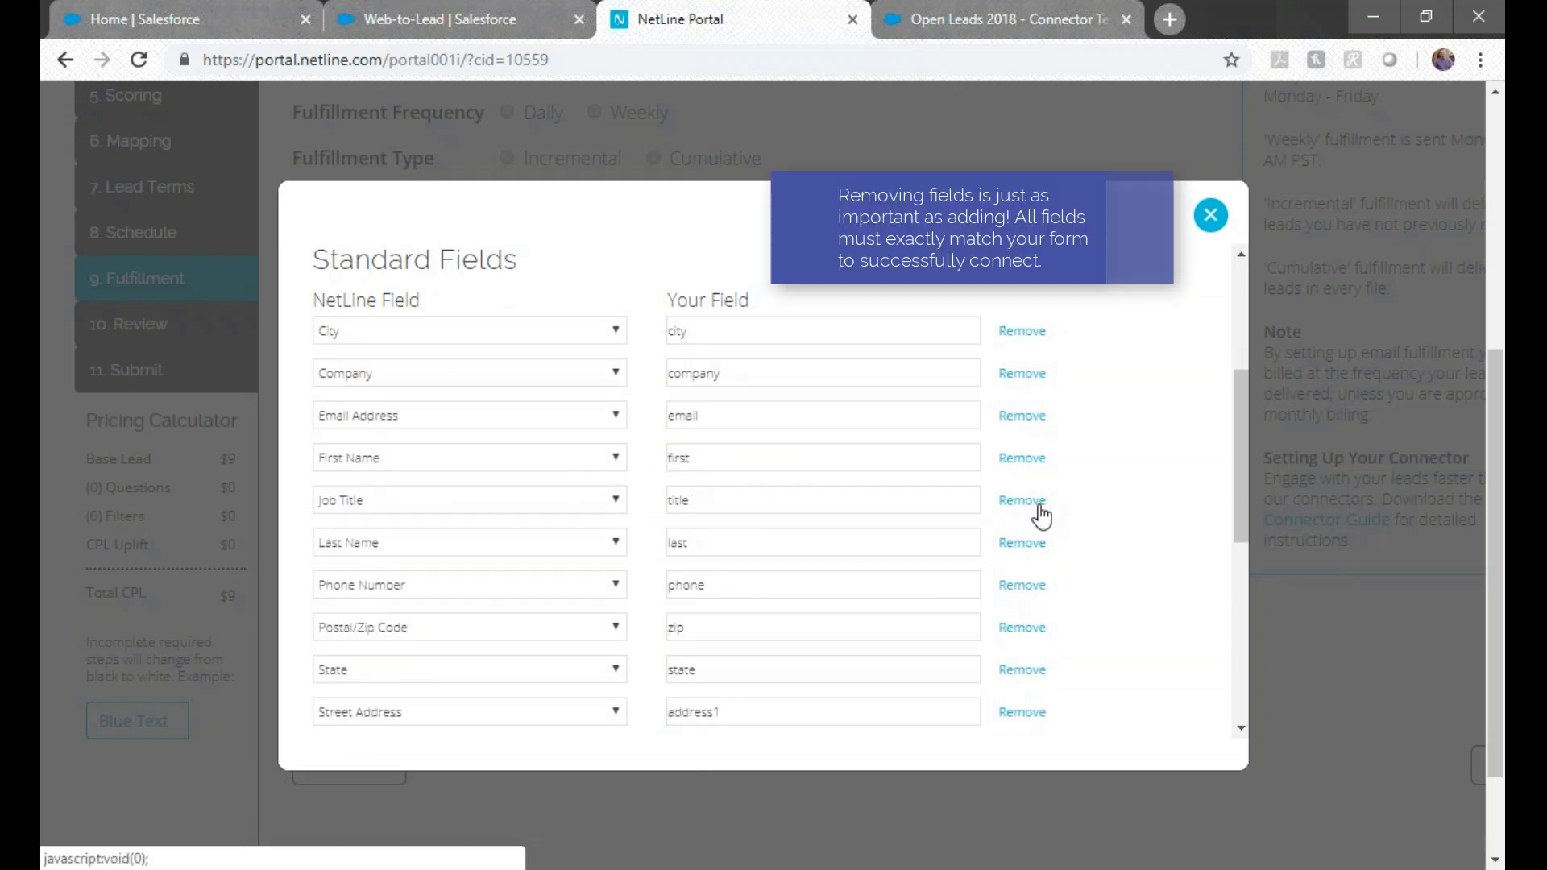
pyautogui.click(1035, 630)
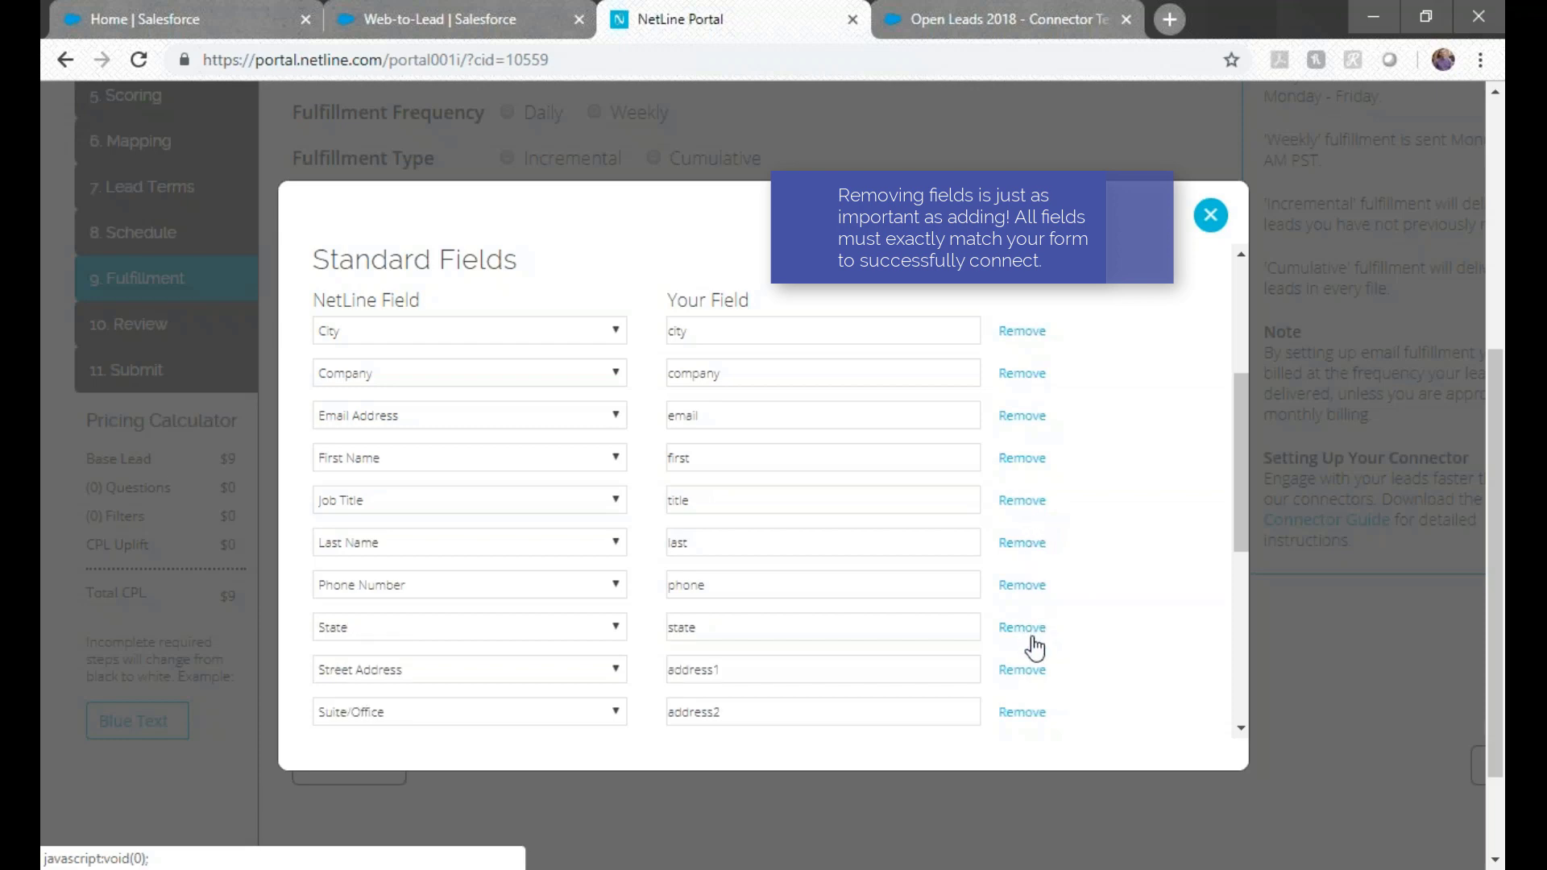
pyautogui.click(1041, 672)
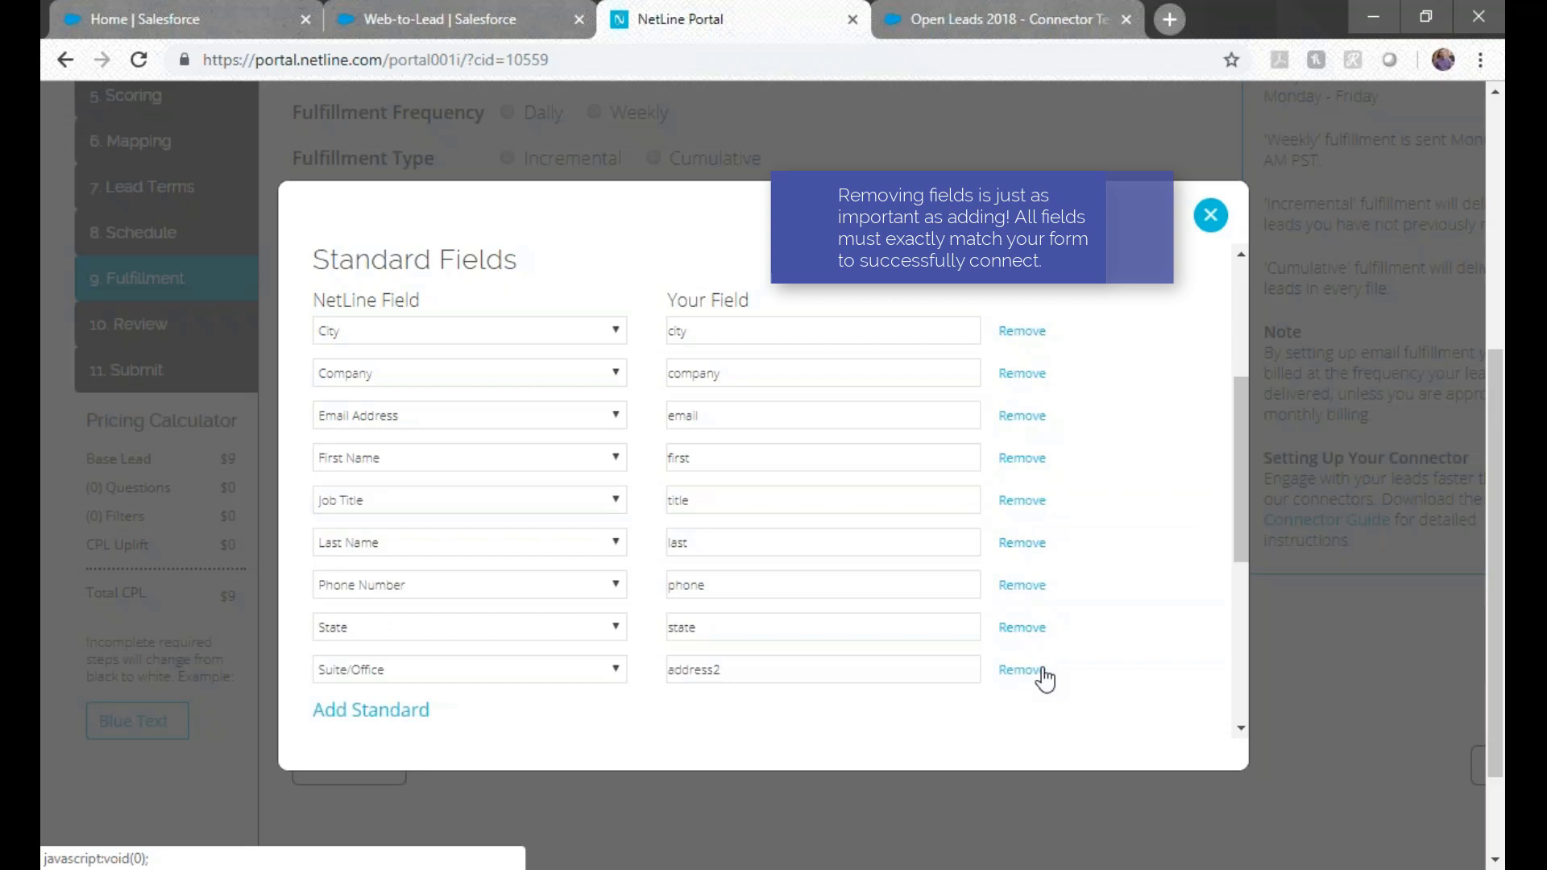
pyautogui.click(1042, 672)
pyautogui.hotkey('alt', 'Tab')
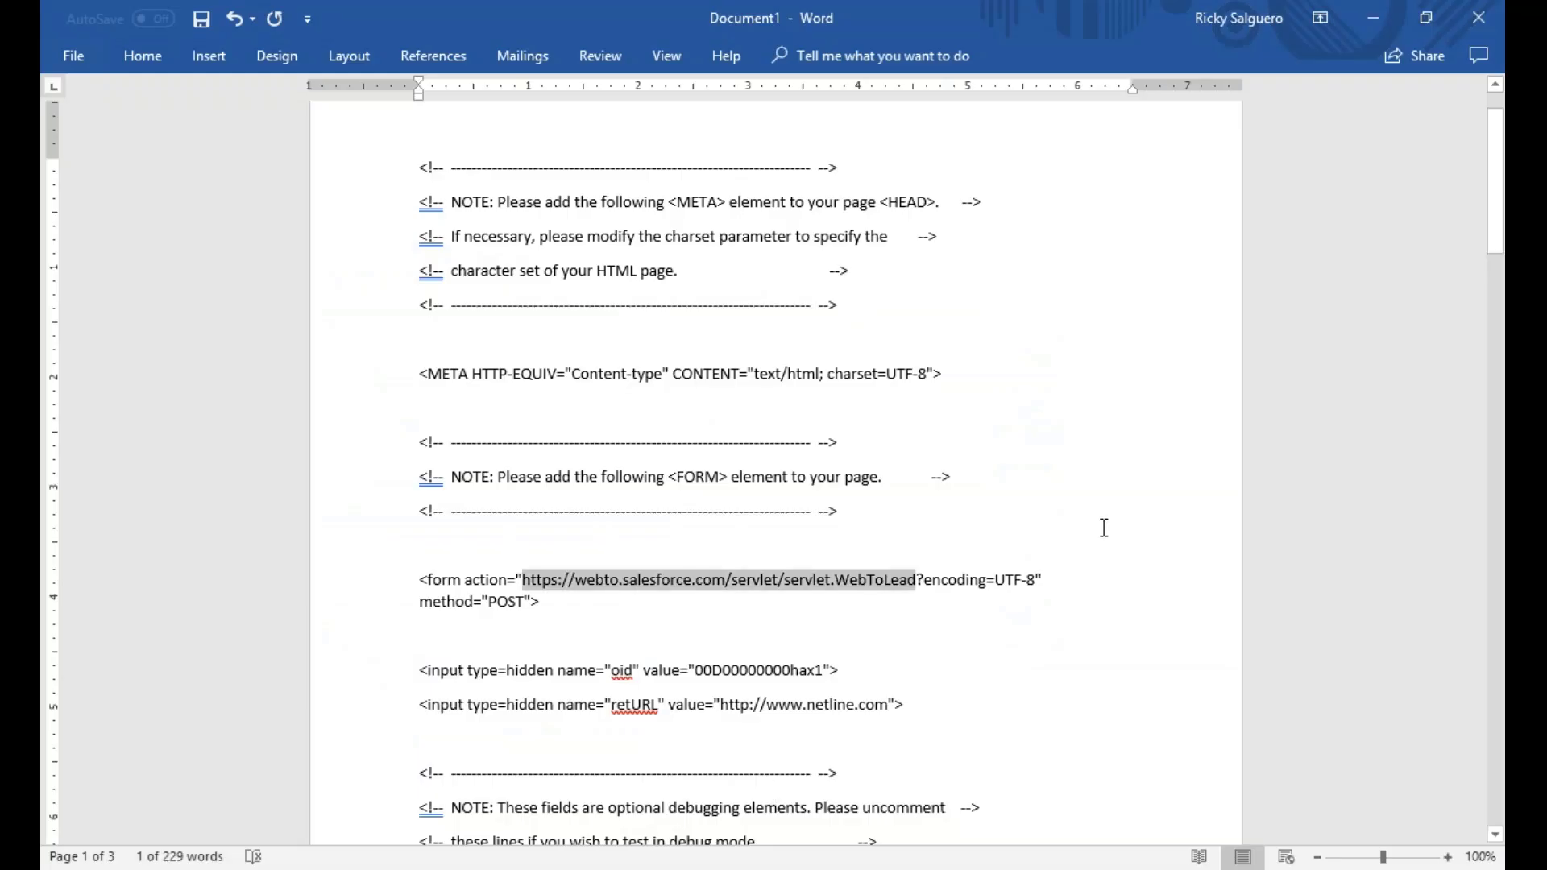
# - Scroll the Word HTML past the oid and retURL inputs to the first_name and last_name lines
pyautogui.scroll(-5, 1108, 530)
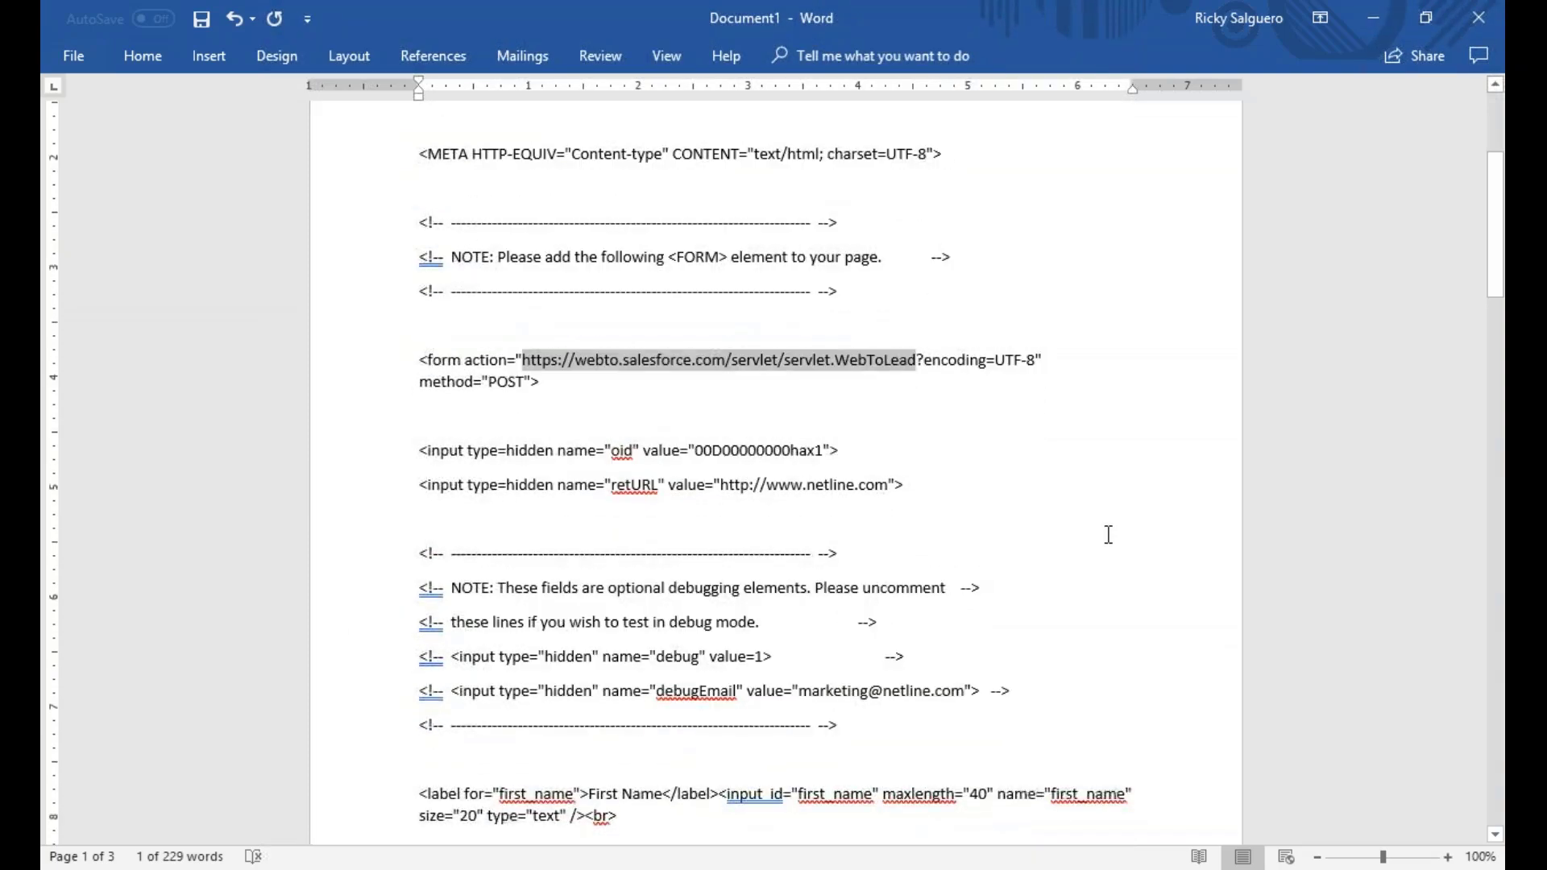
pyautogui.scroll(-3, 1110, 535)
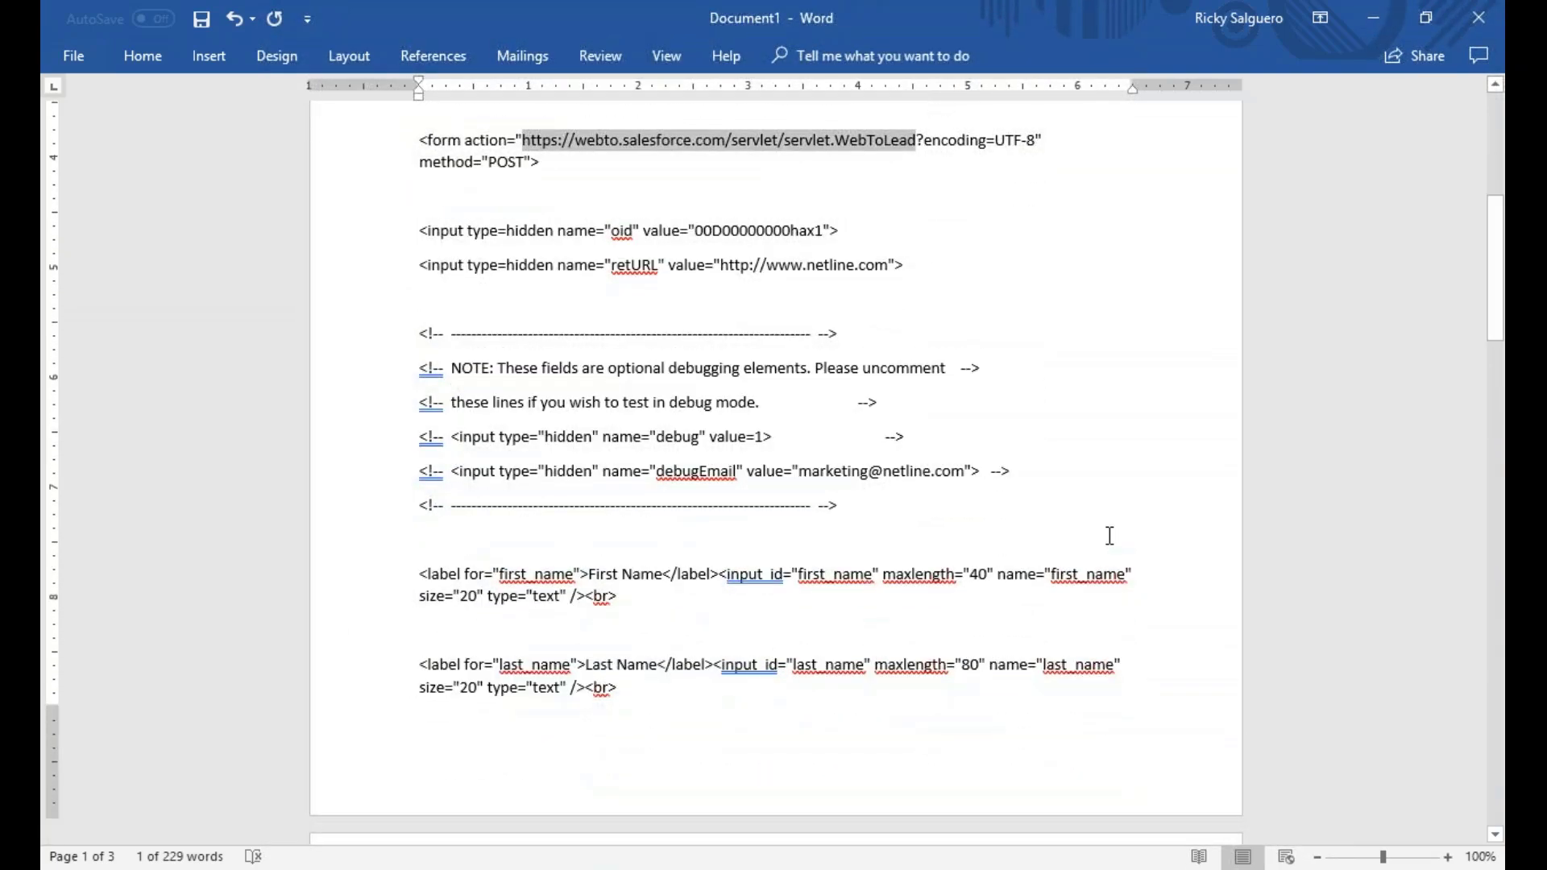
pyautogui.scroll(-3, 1109, 535)
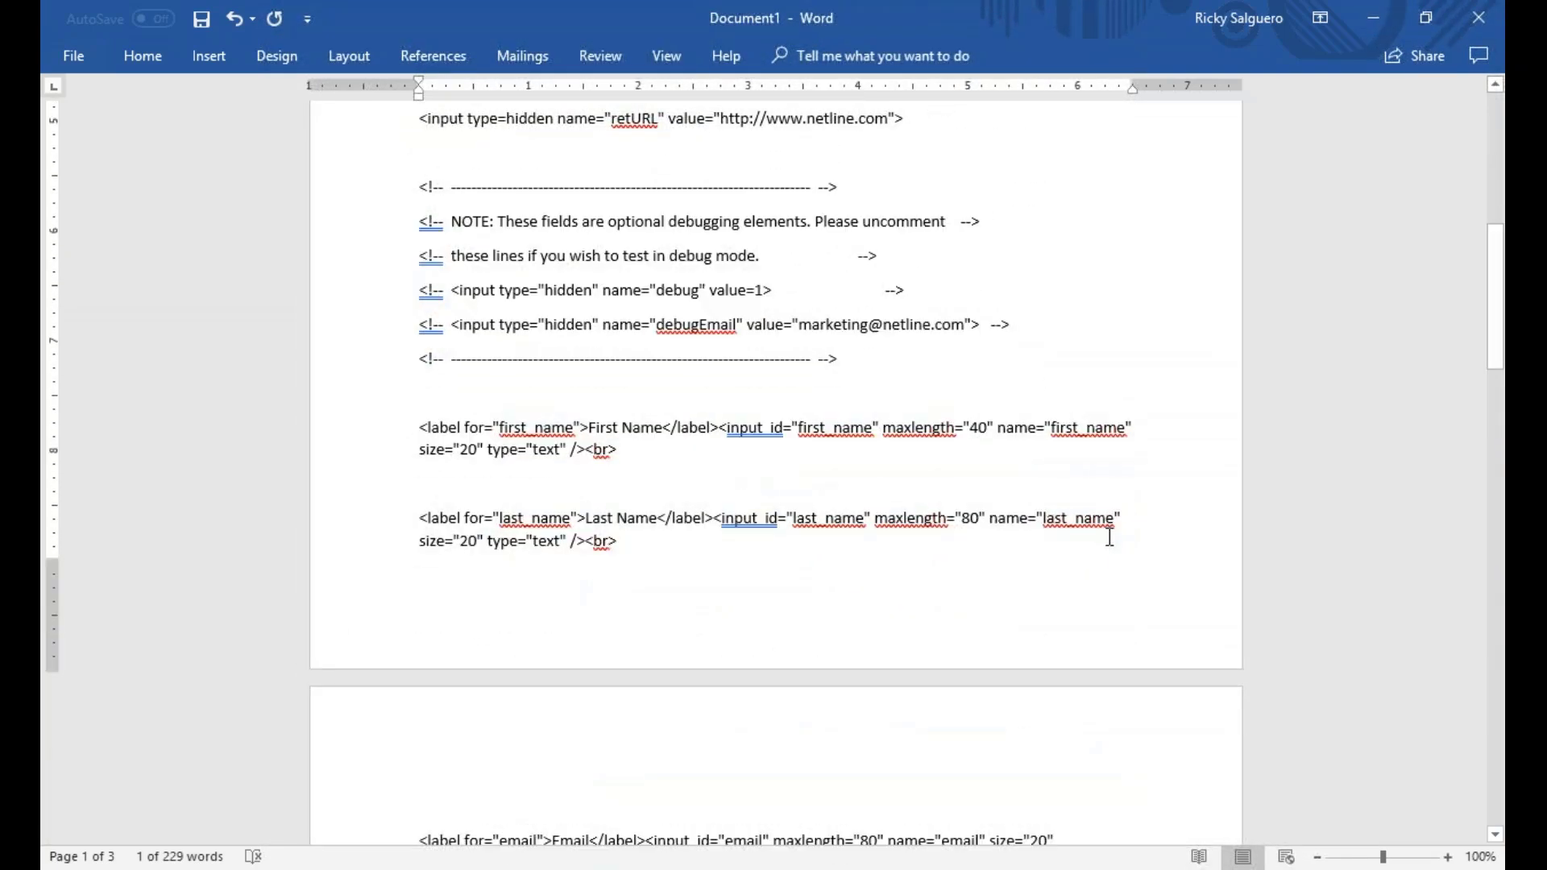
pyautogui.scroll(-2, 1110, 540)
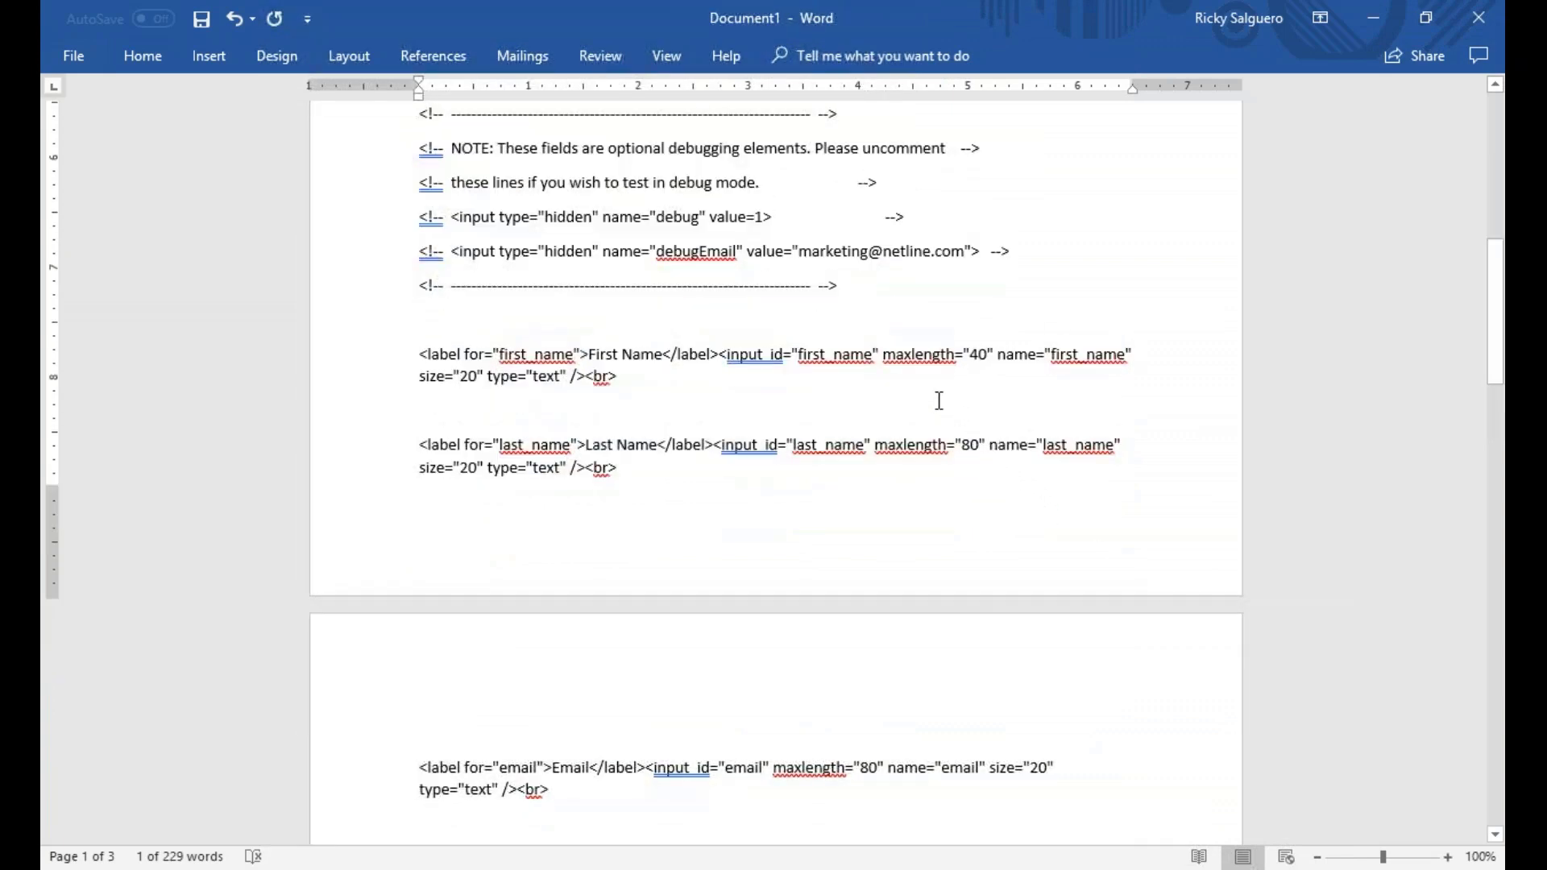
# - Set the First Name and Last Name mappings to first_name and last_name from the form code
pyautogui.doubleClick(1059, 359)
pyautogui.hotkey('ctrl', 'c')
pyautogui.hotkey('alt', 'Tab')
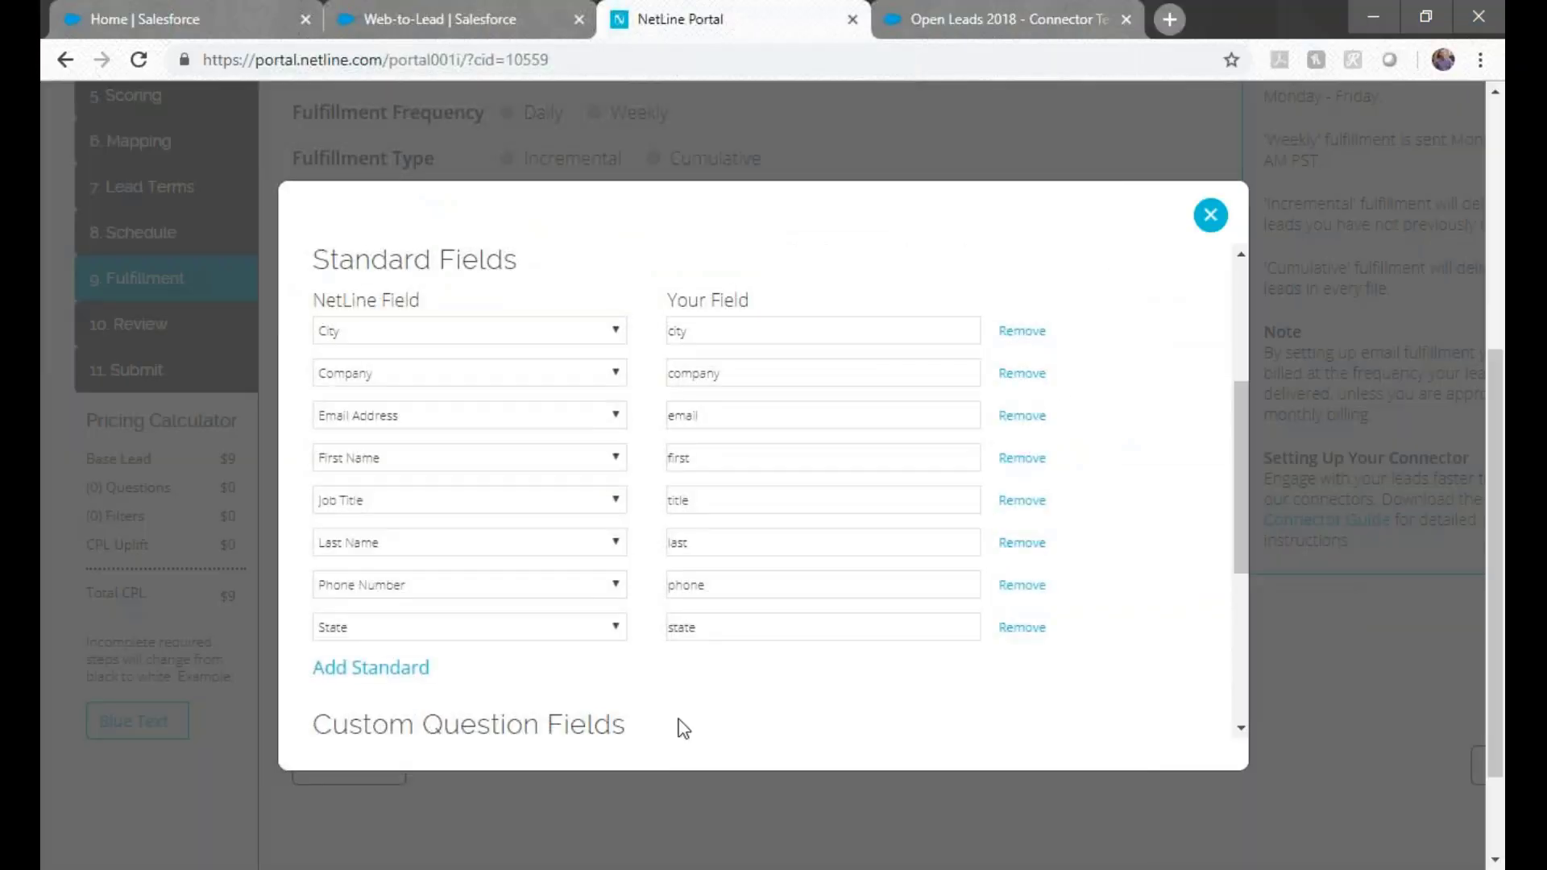
pyautogui.doubleClick(681, 457)
pyautogui.hotkey('ctrl', 'v')
pyautogui.hotkey('alt', 'Tab')
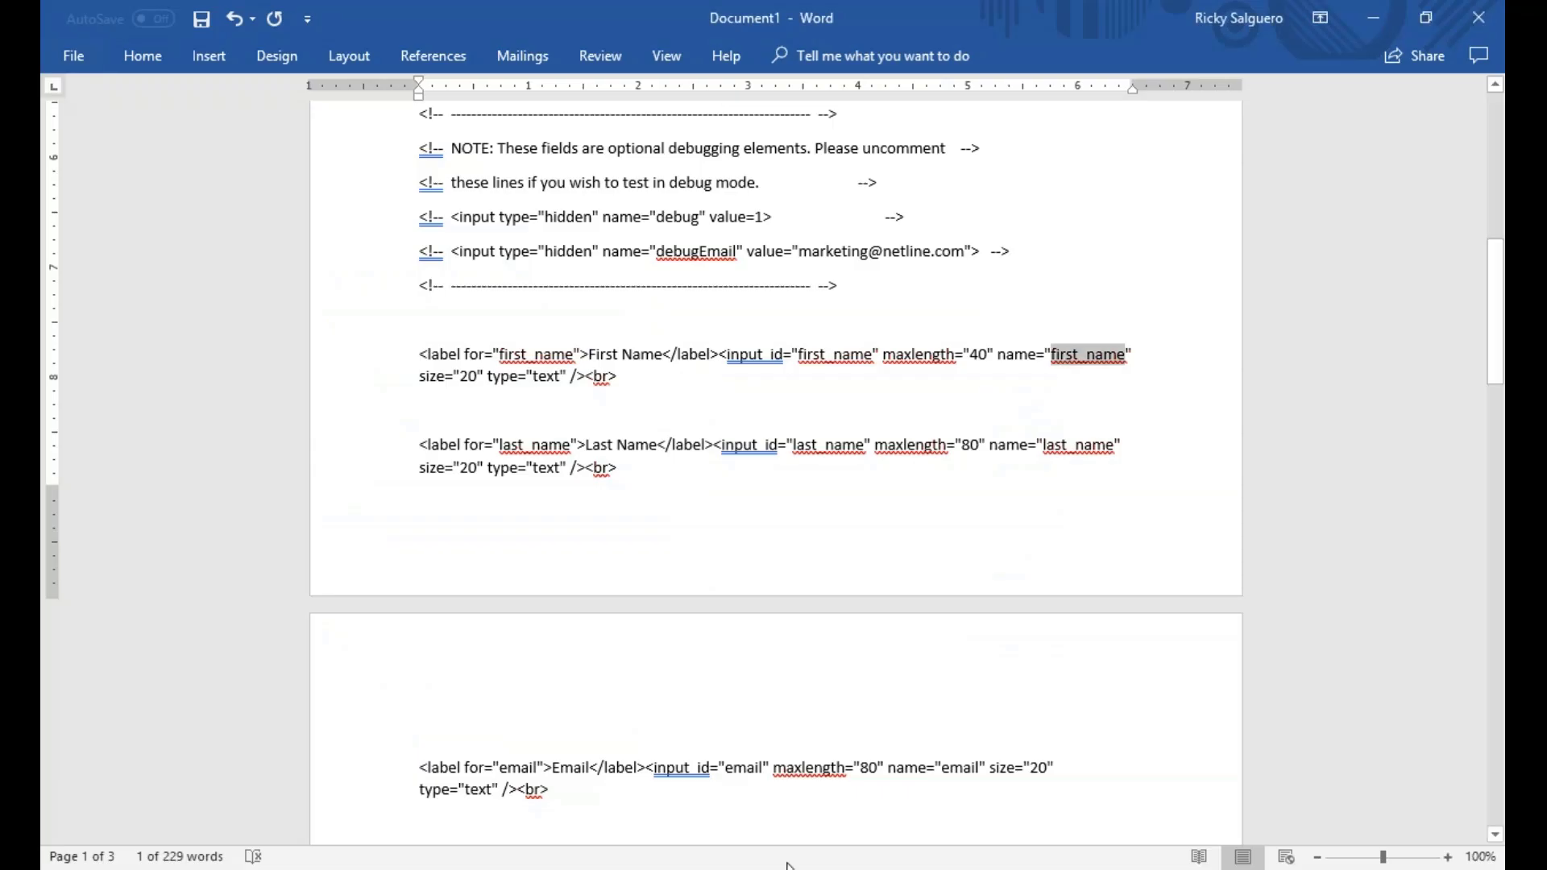
pyautogui.doubleClick(1112, 451)
pyautogui.hotkey('alt', 'Tab')
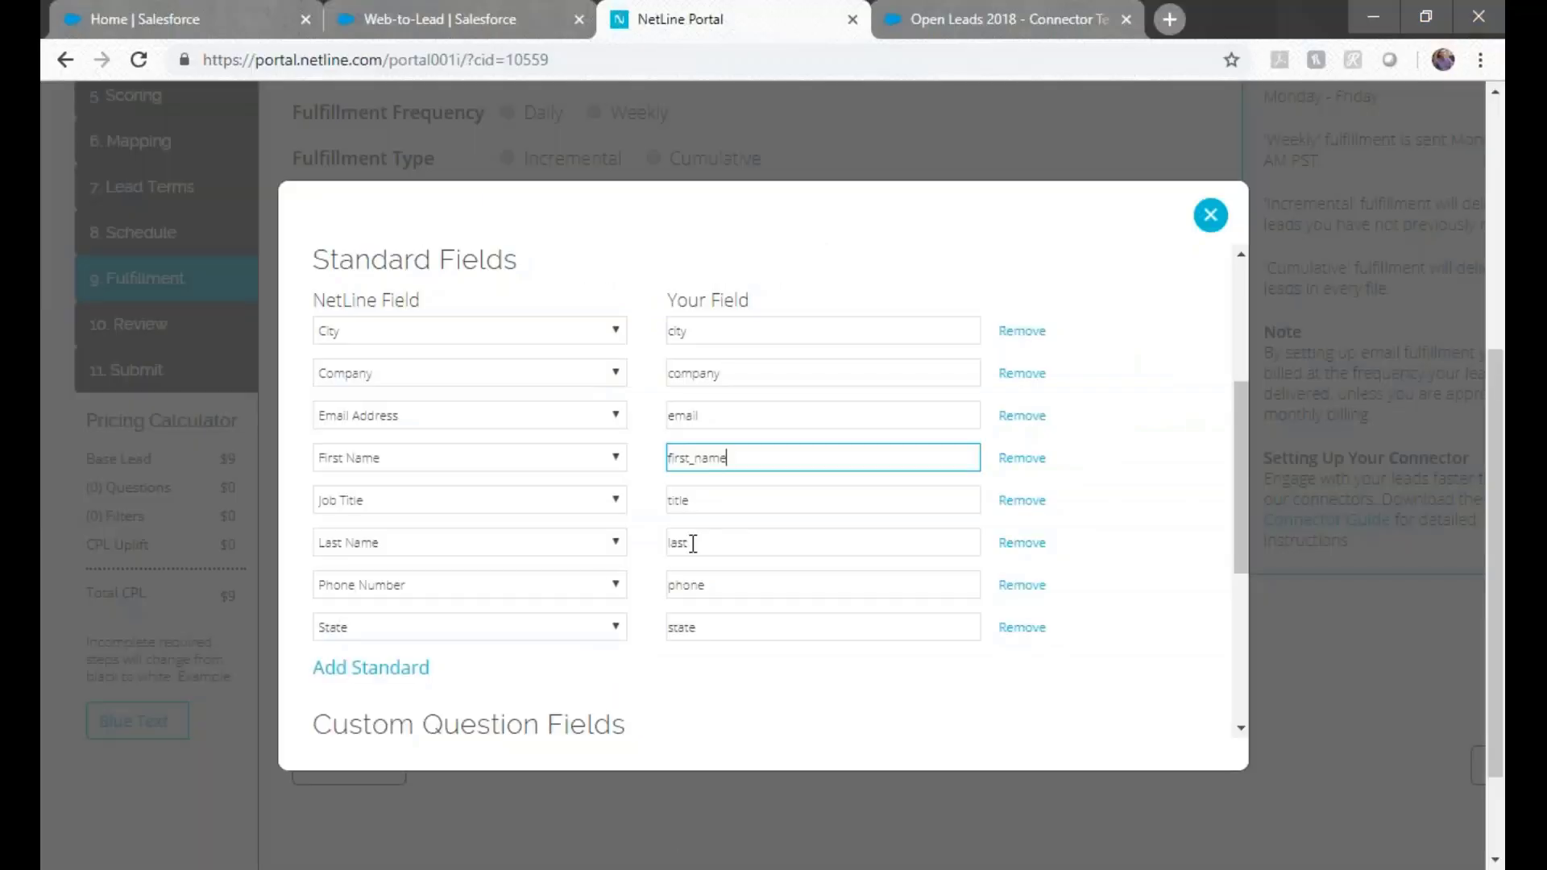
pyautogui.doubleClick(689, 542)
pyautogui.write('last_name')
pyautogui.hotkey('alt', 'Tab')
# - Set the Email Address, Company and City mappings to email, company and city
pyautogui.scroll(-10, 977, 484)
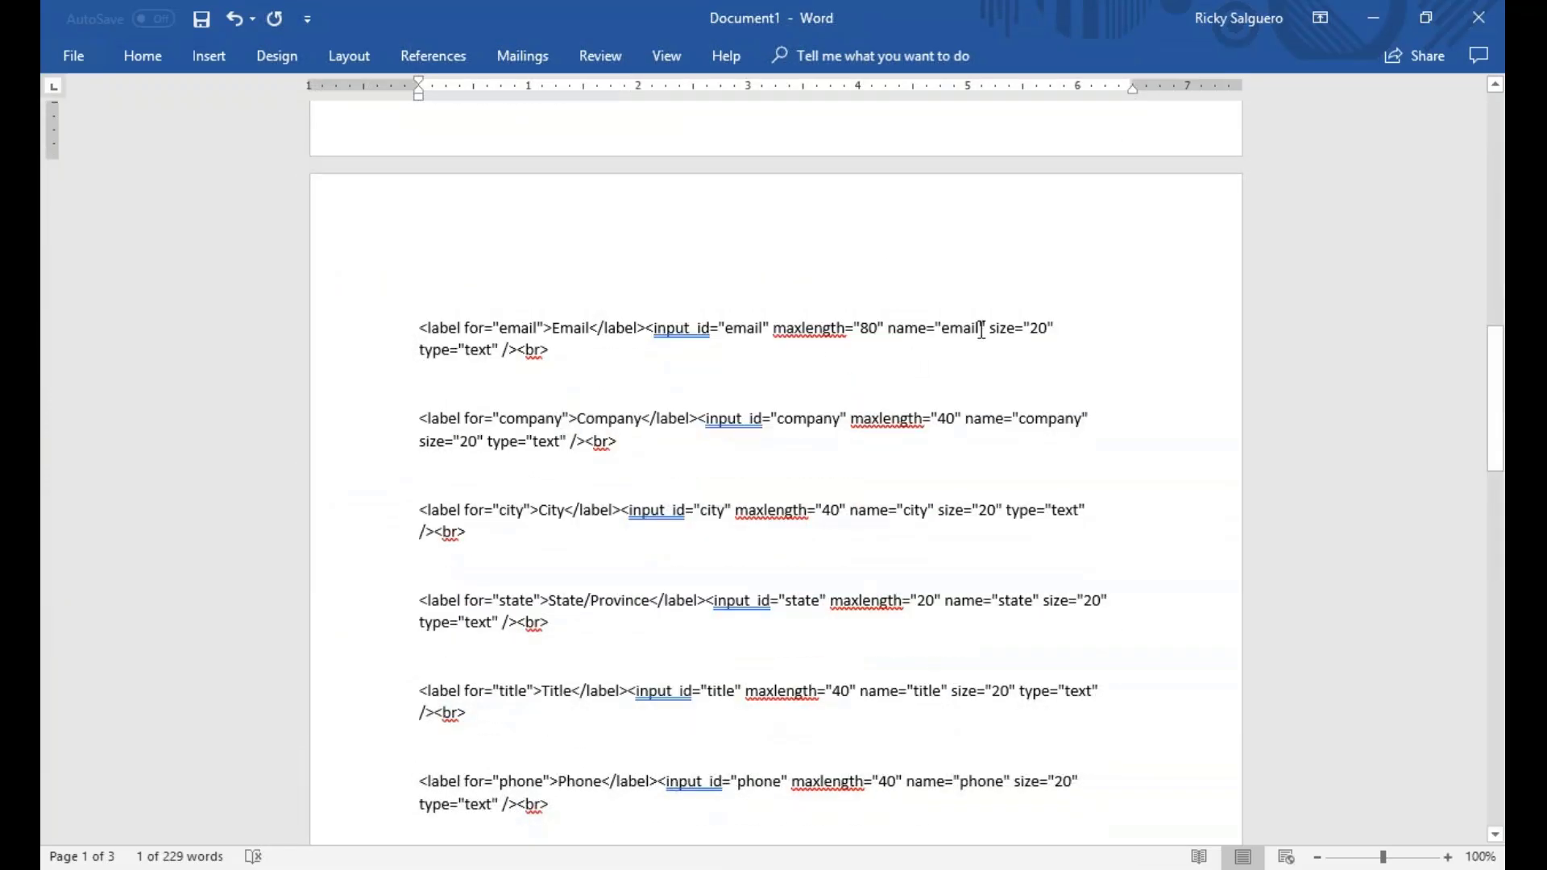
pyautogui.moveTo(978, 328); pyautogui.dragTo(945, 327)
pyautogui.hotkey('ctrl', 'c')
pyautogui.hotkey('alt', 'Tab')
pyautogui.doubleClick(698, 412)
pyautogui.hotkey('ctrl', 'v')
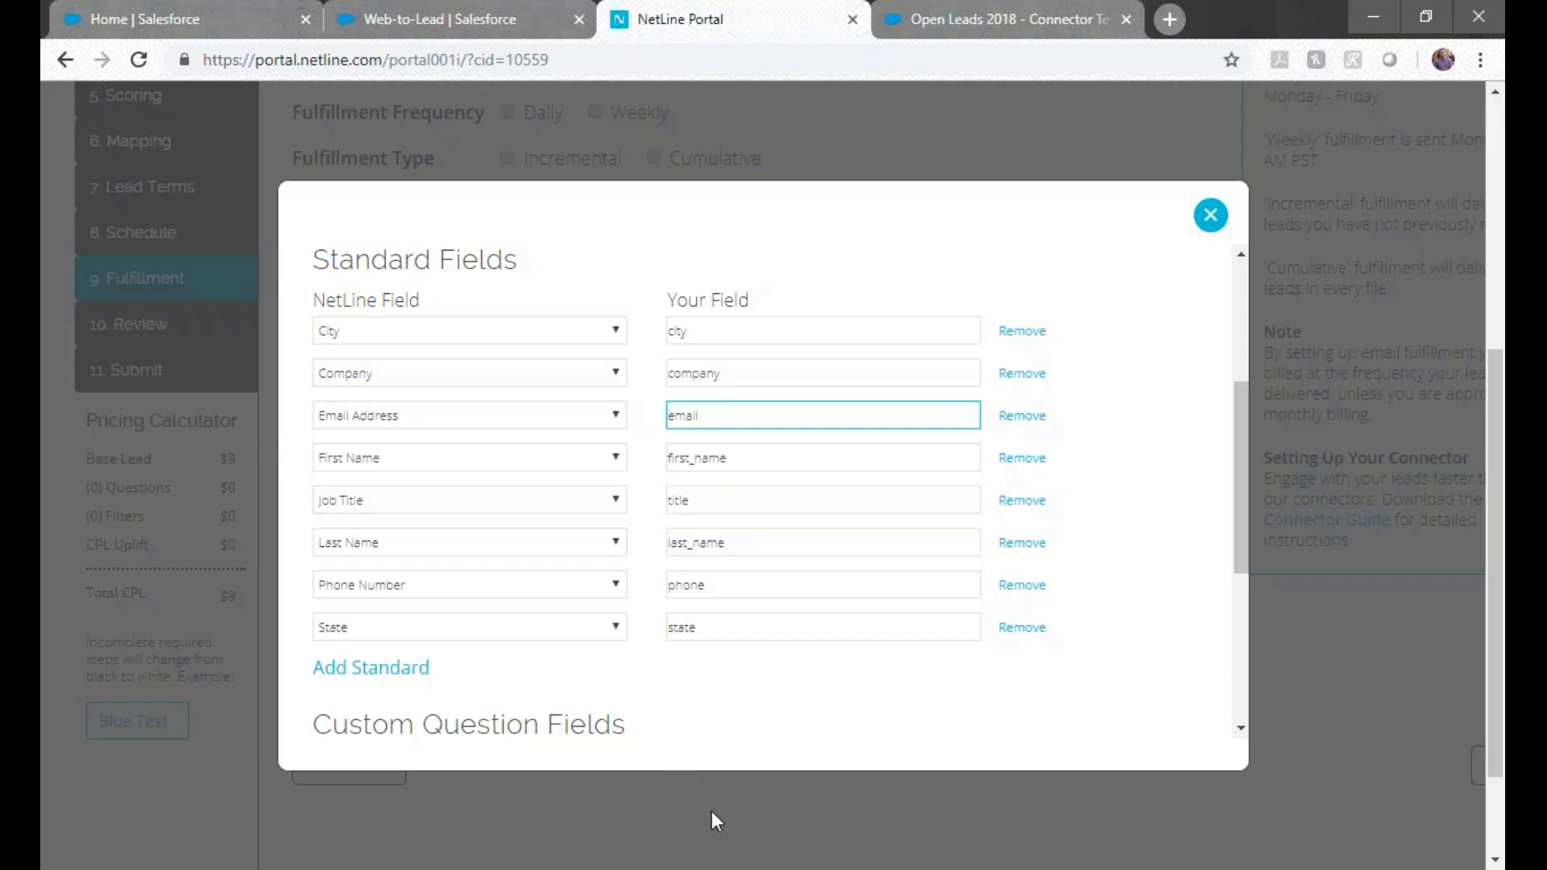
pyautogui.hotkey('alt', 'Tab')
pyautogui.moveTo(1019, 418); pyautogui.dragTo(1082, 418)
pyautogui.hotkey('alt', 'Tab')
pyautogui.doubleClick(677, 373)
pyautogui.write('company')
pyautogui.hotkey('alt', 'Tab')
pyautogui.moveTo(937, 509); pyautogui.dragTo(897, 508)
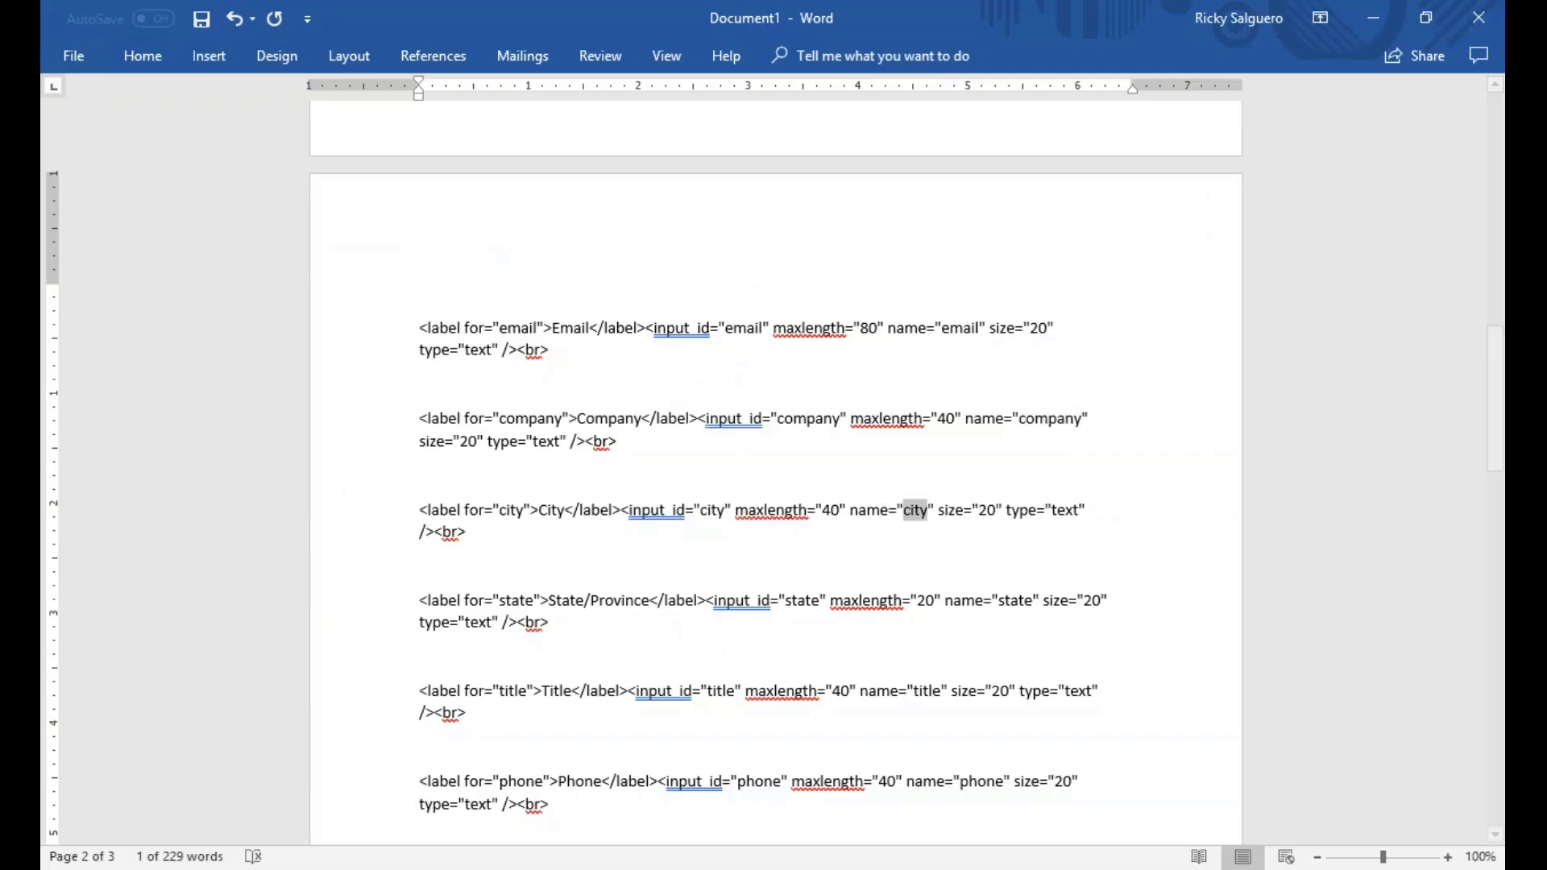
pyautogui.hotkey('alt', 'Tab')
pyautogui.click(720, 339)
pyautogui.hotkey('alt', 'Tab')
# - Set the State, Job Title and Phone Number mappings to state, title and phone
pyautogui.moveTo(1030, 606); pyautogui.dragTo(909, 616)
pyautogui.hotkey('alt', 'Tab')
pyautogui.click(673, 629)
pyautogui.hotkey('alt', 'Tab')
pyautogui.scroll(-2, 1028, 737)
pyautogui.hotkey('alt', 'Tab')
pyautogui.click(698, 508)
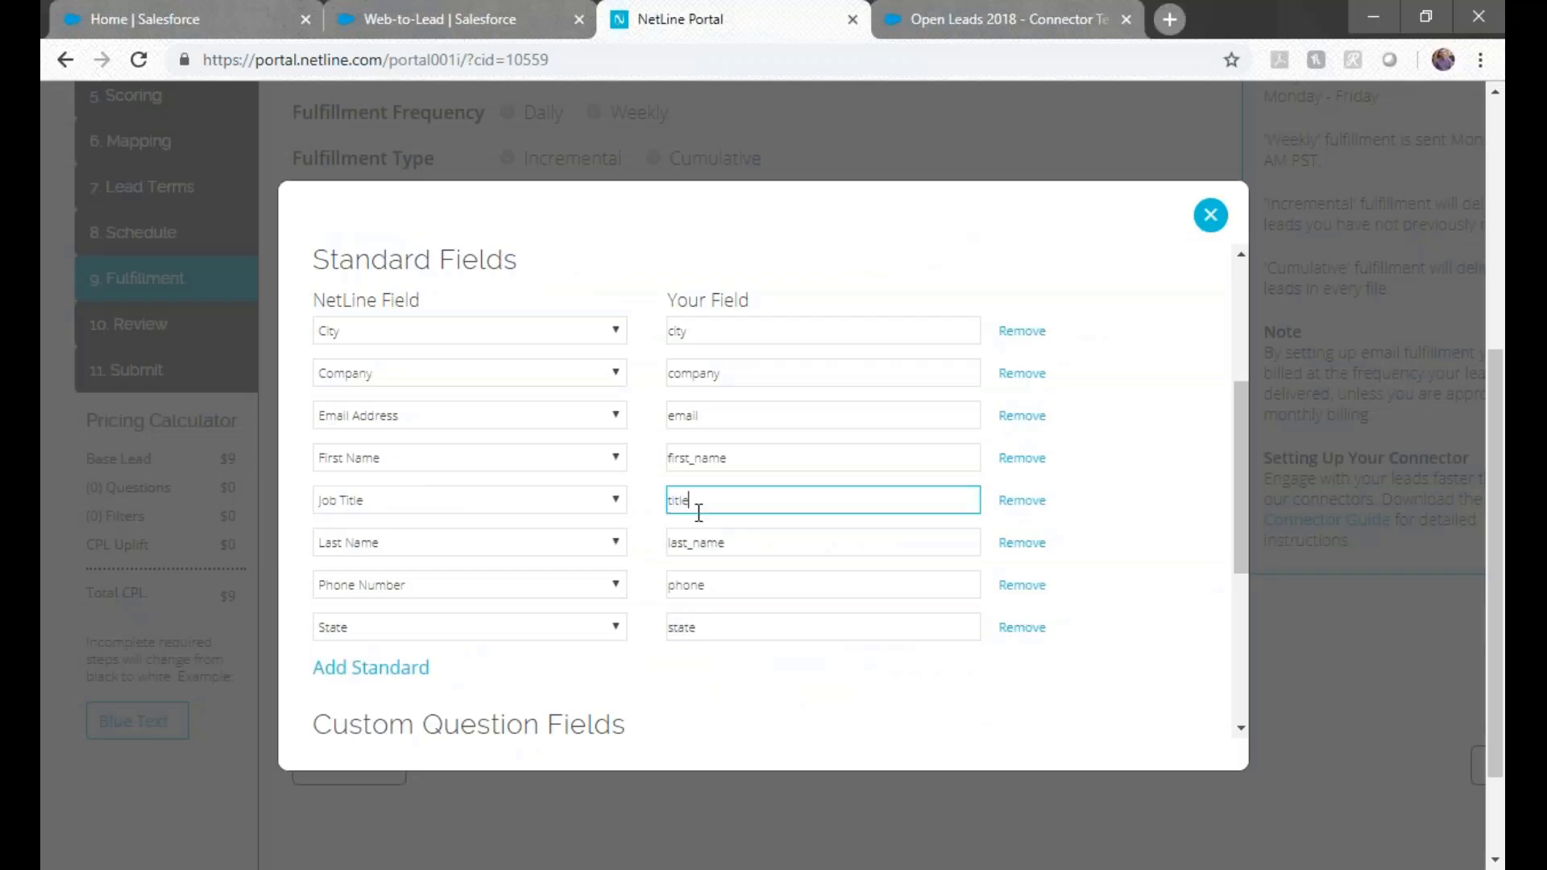
pyautogui.hotkey('alt', 'Tab')
pyautogui.moveTo(1003, 709); pyautogui.dragTo(957, 709)
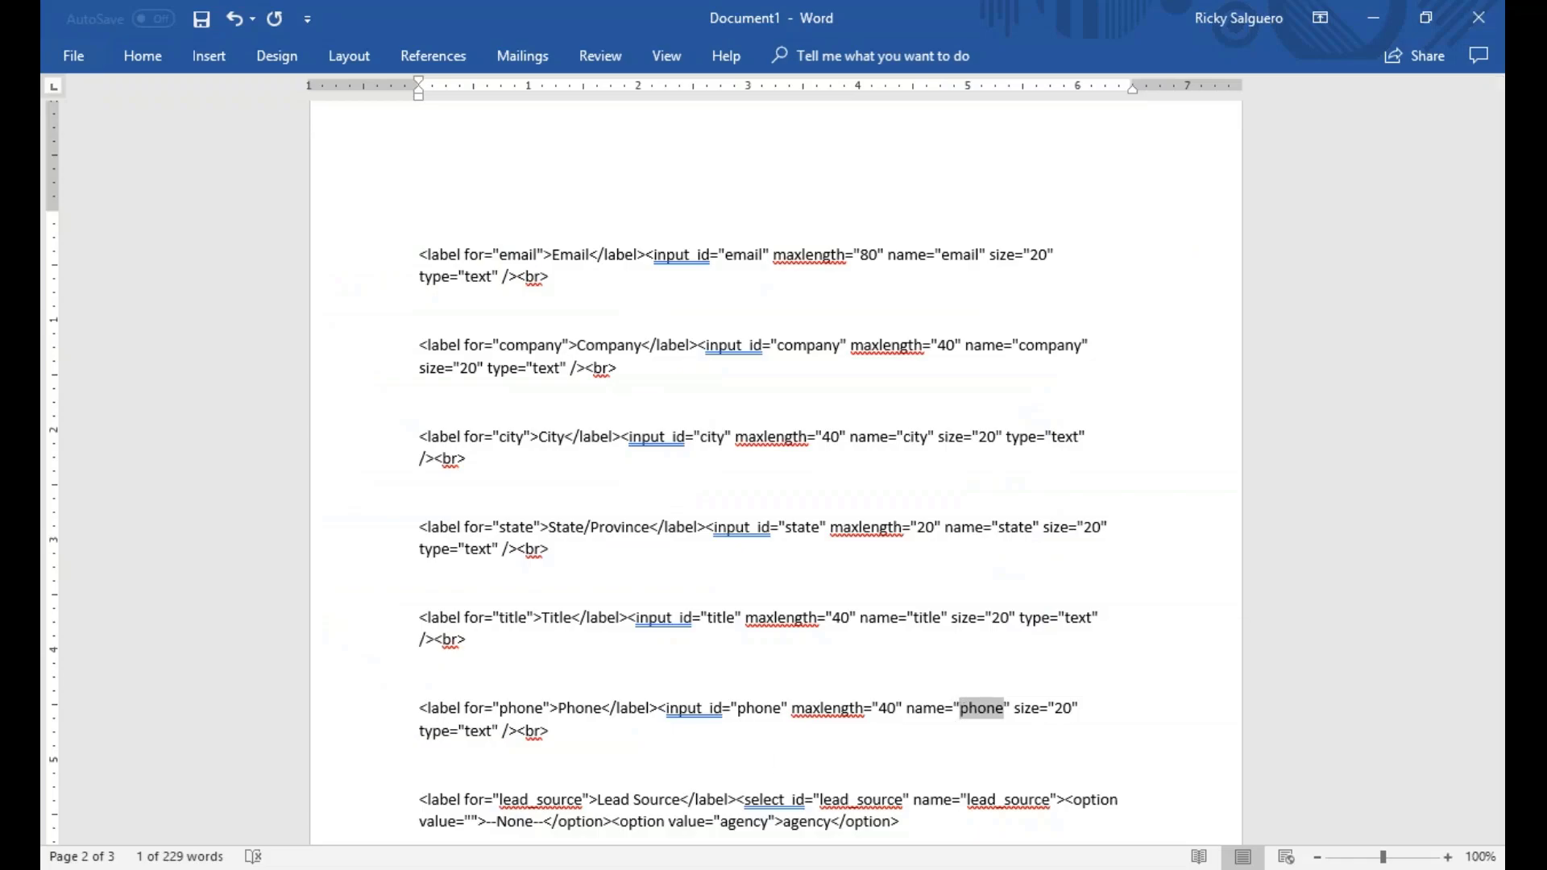
pyautogui.hotkey('alt', 'Tab')
pyautogui.moveTo(705, 586); pyautogui.dragTo(688, 586)
pyautogui.press('End')
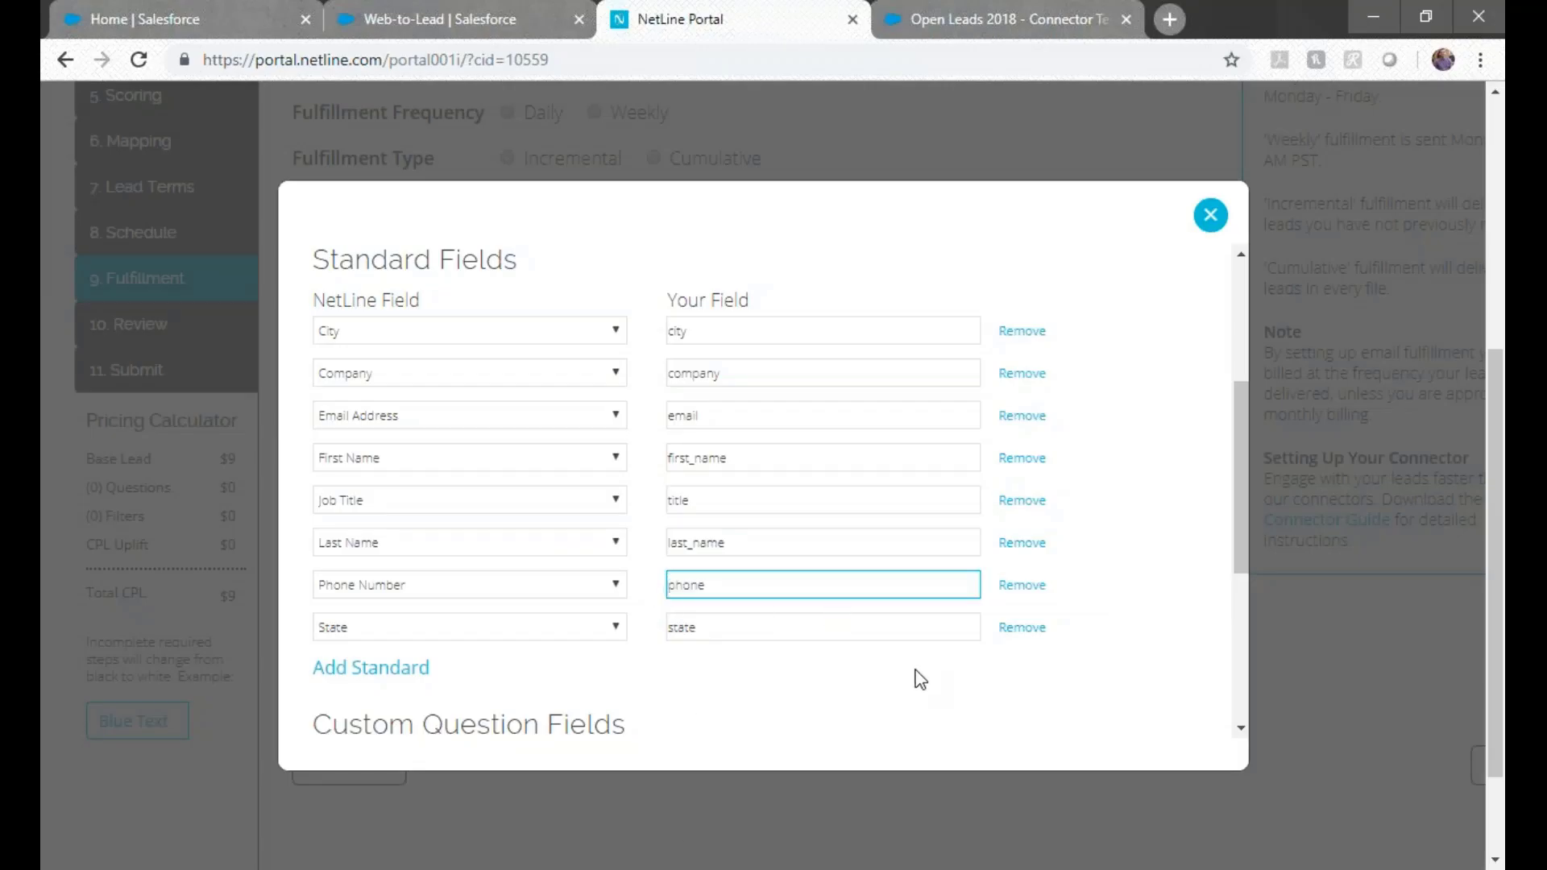
# - Remove the Offers and Offer Codes custom question mappings
pyautogui.moveTo(1241, 504); pyautogui.dragTo(1227, 685)
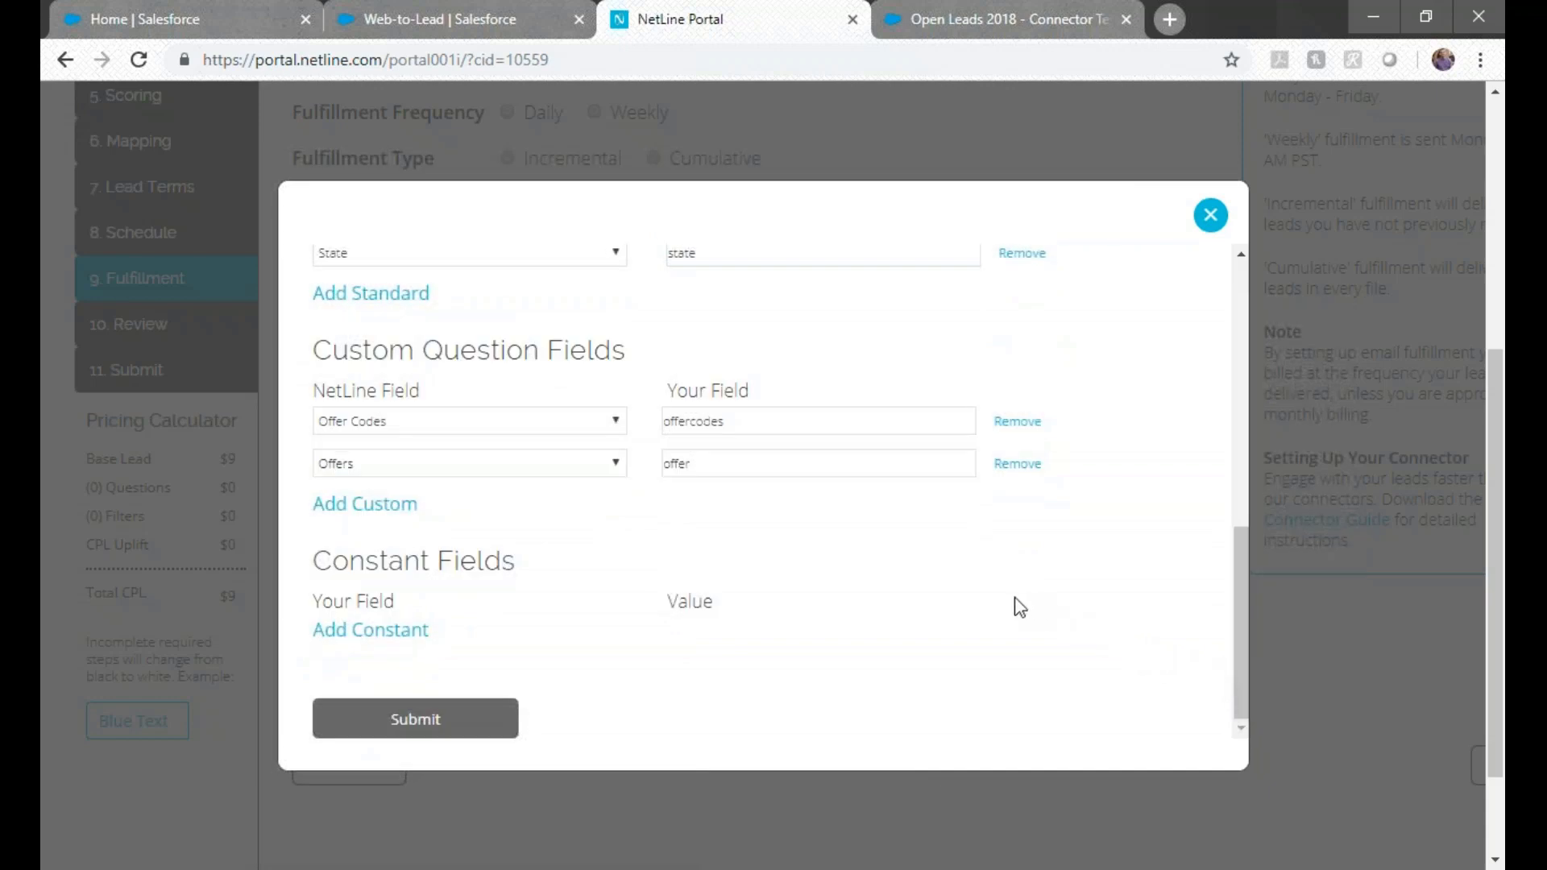
pyautogui.click(1014, 469)
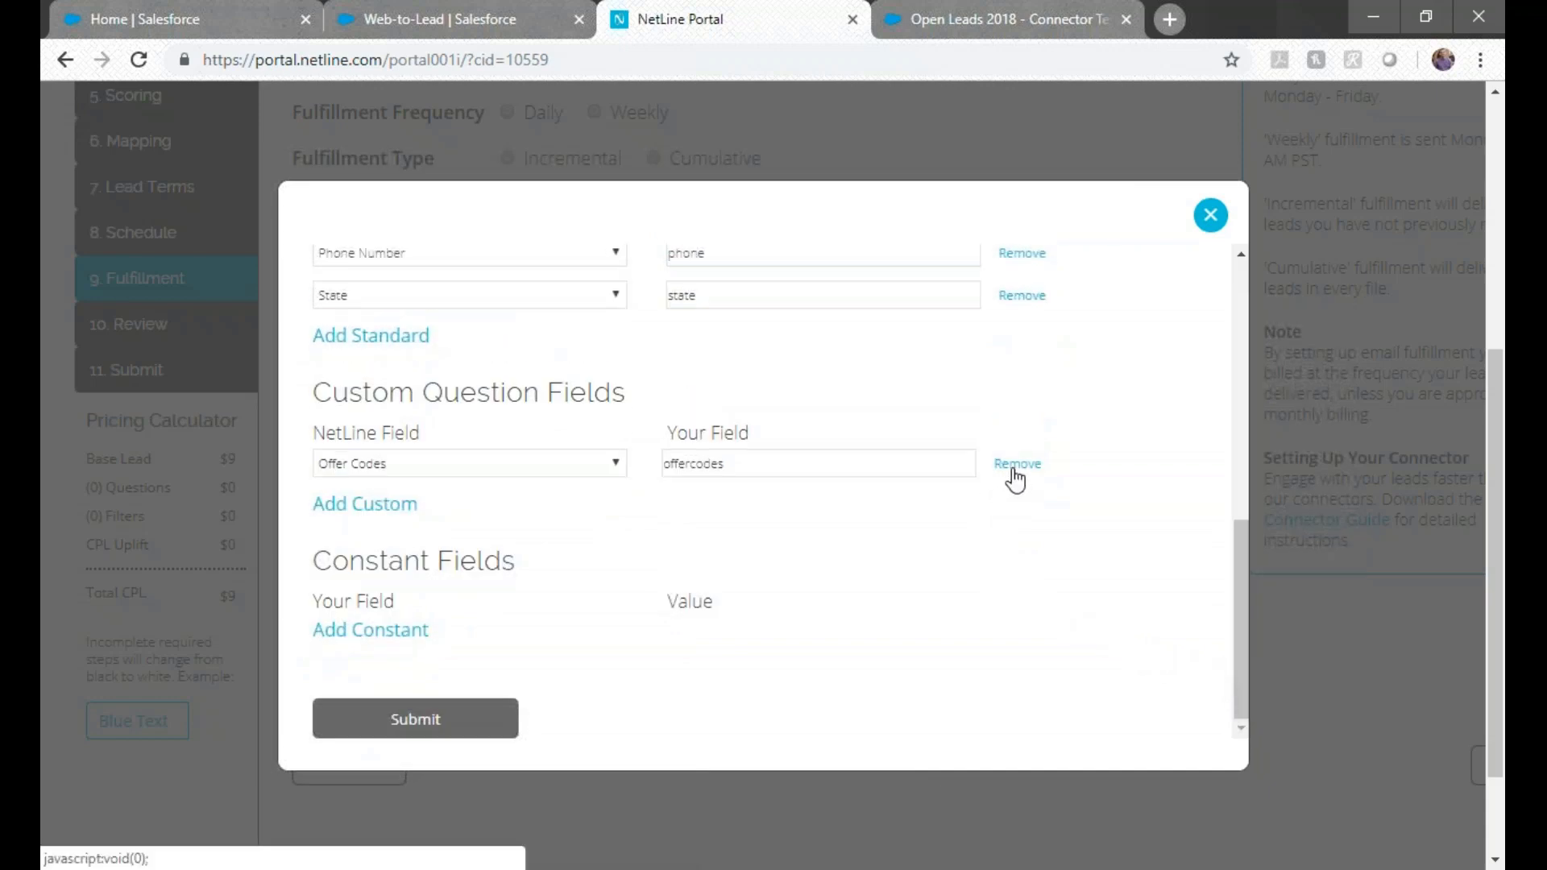
pyautogui.click(1015, 466)
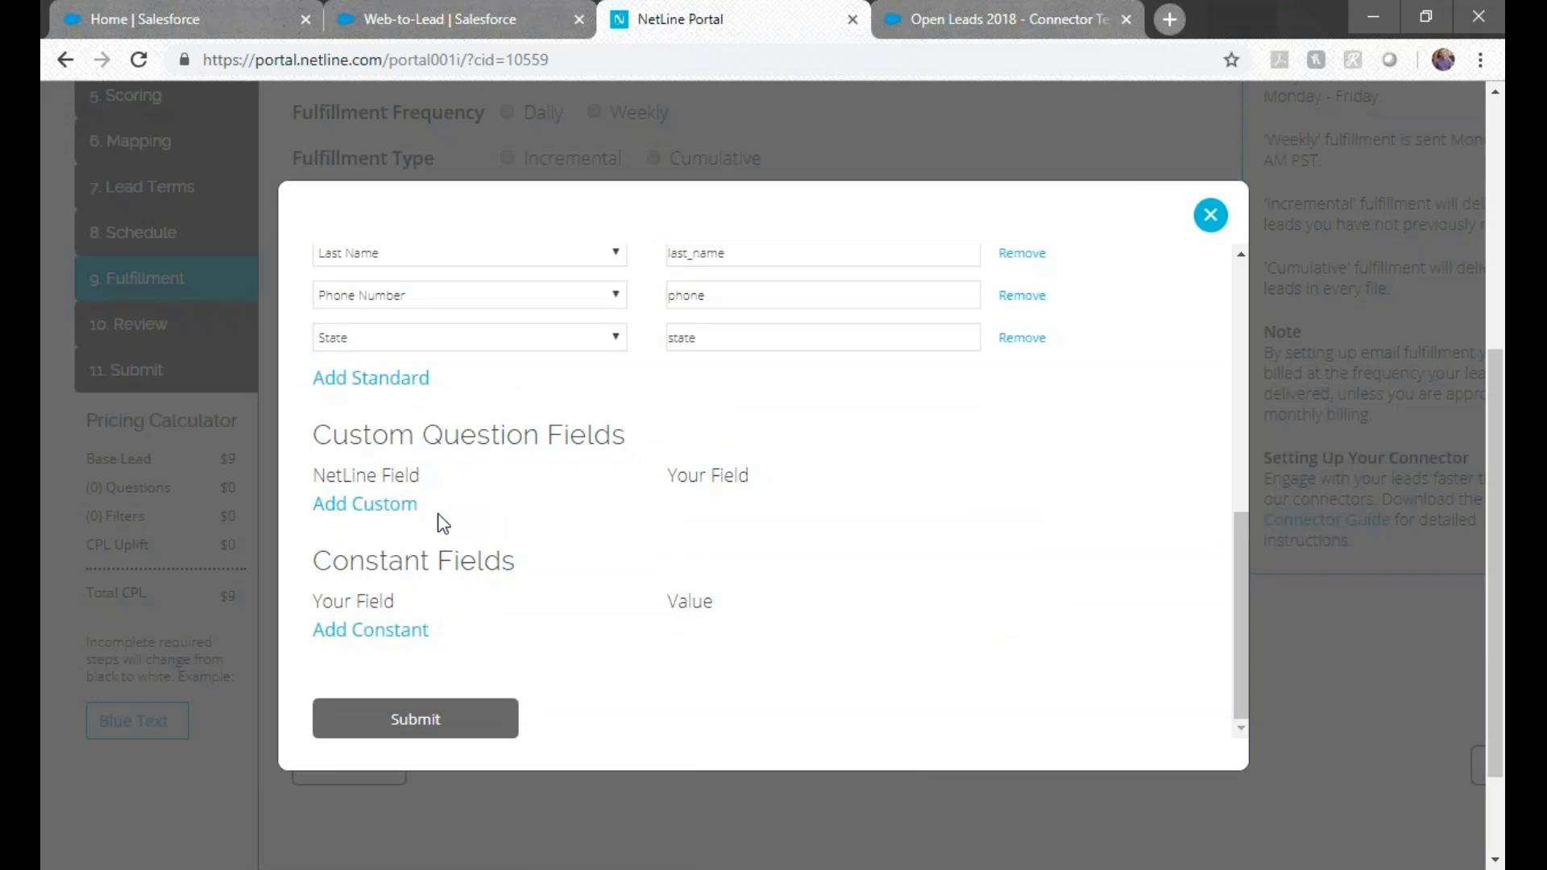
# - Add a constant field named encoding with the value UTF-8
pyautogui.click(412, 633)
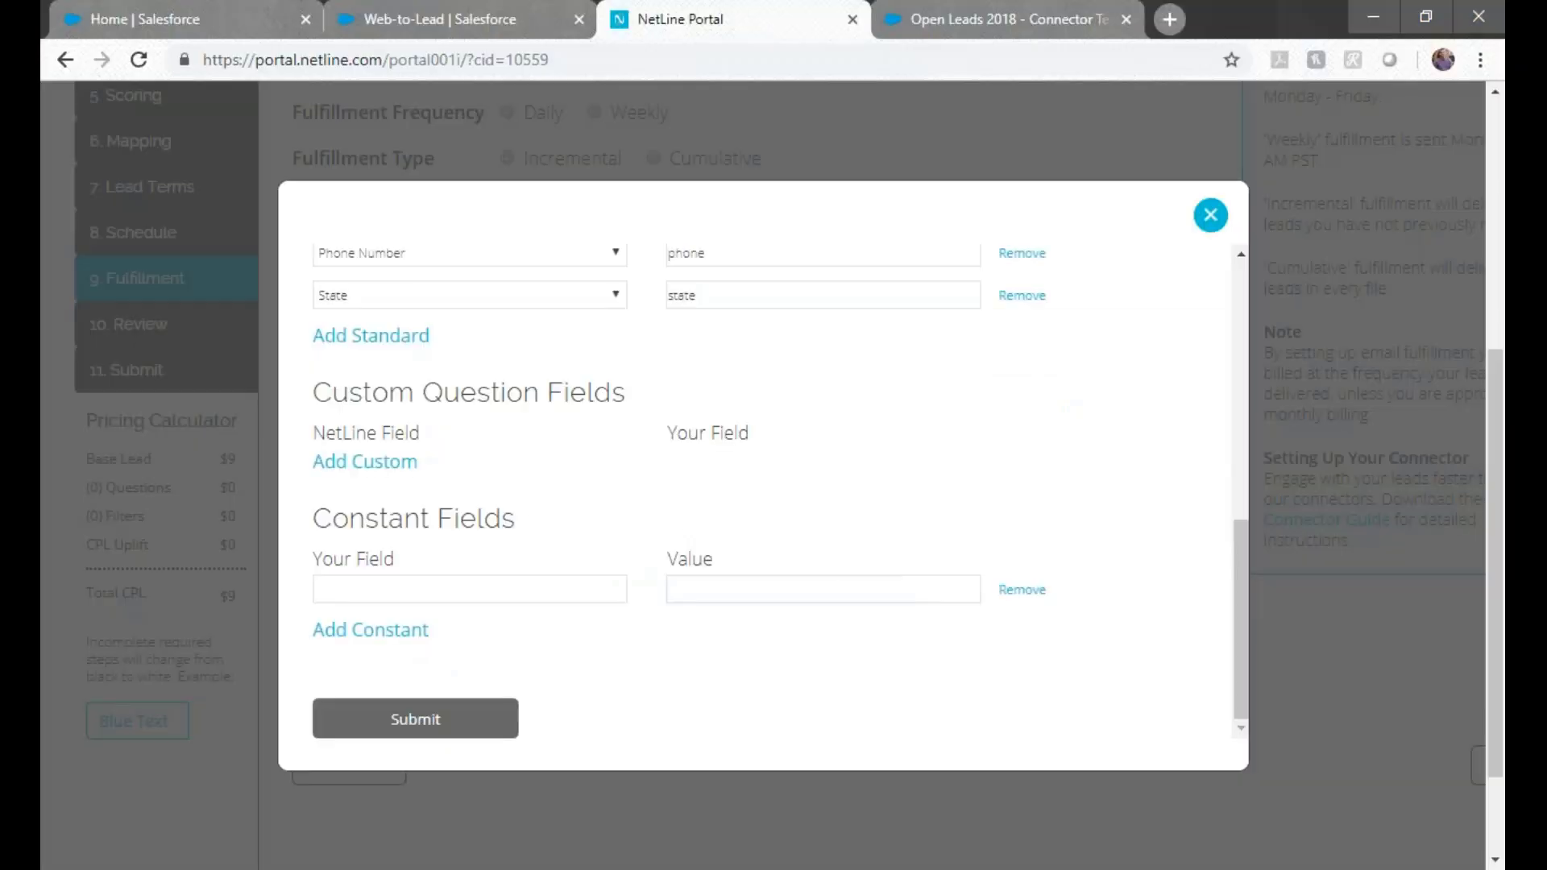
pyautogui.click(556, 601)
pyautogui.write('encoding')
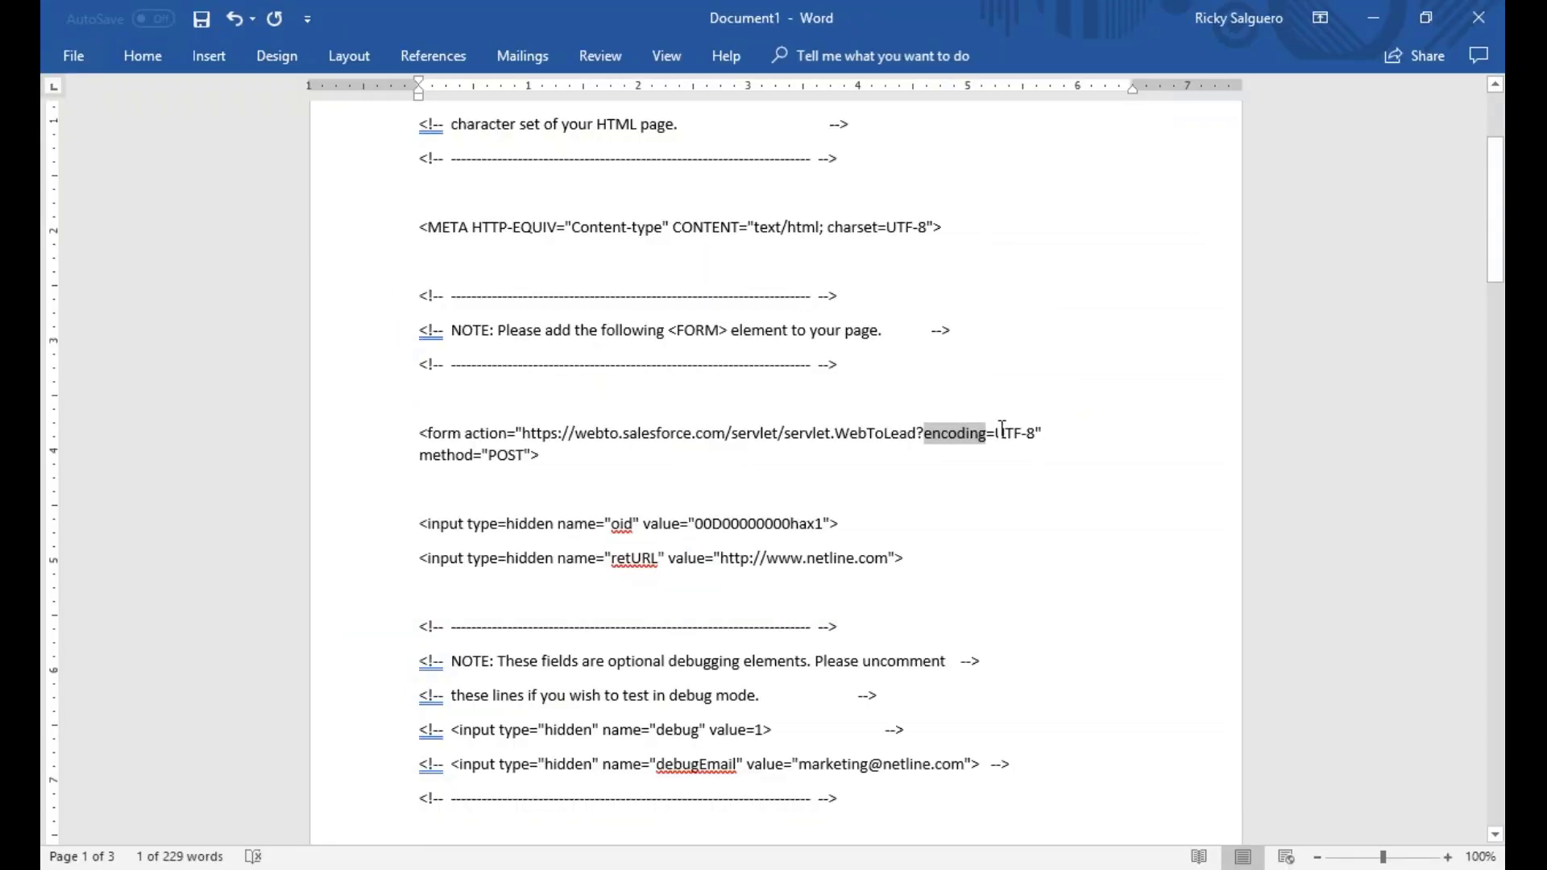
pyautogui.moveTo(996, 434); pyautogui.dragTo(1022, 434)
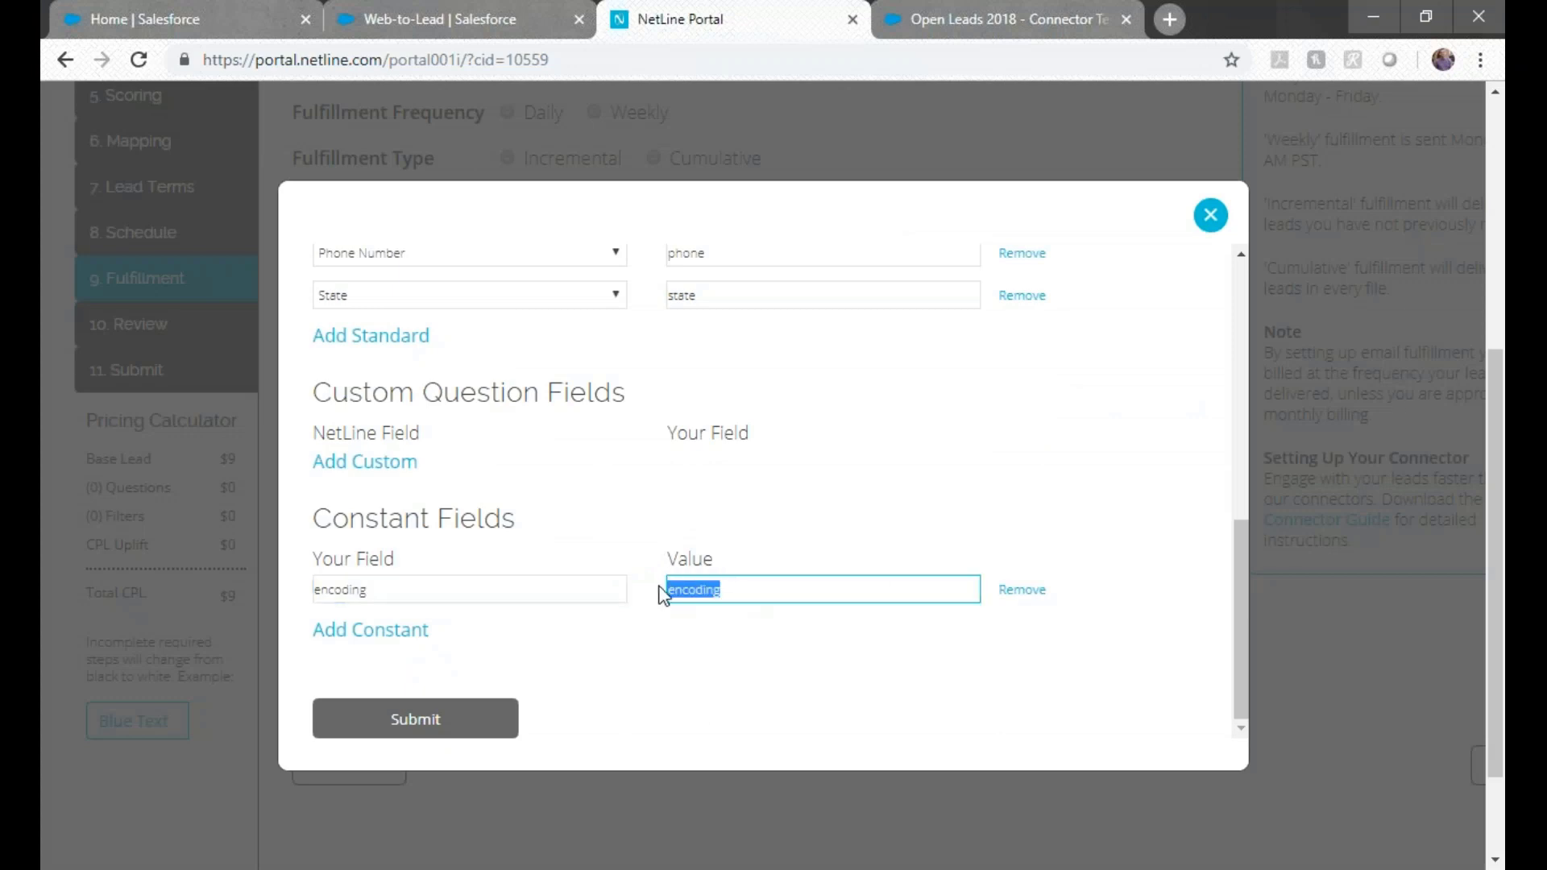
pyautogui.write('UTF-8')
pyautogui.click(387, 635)
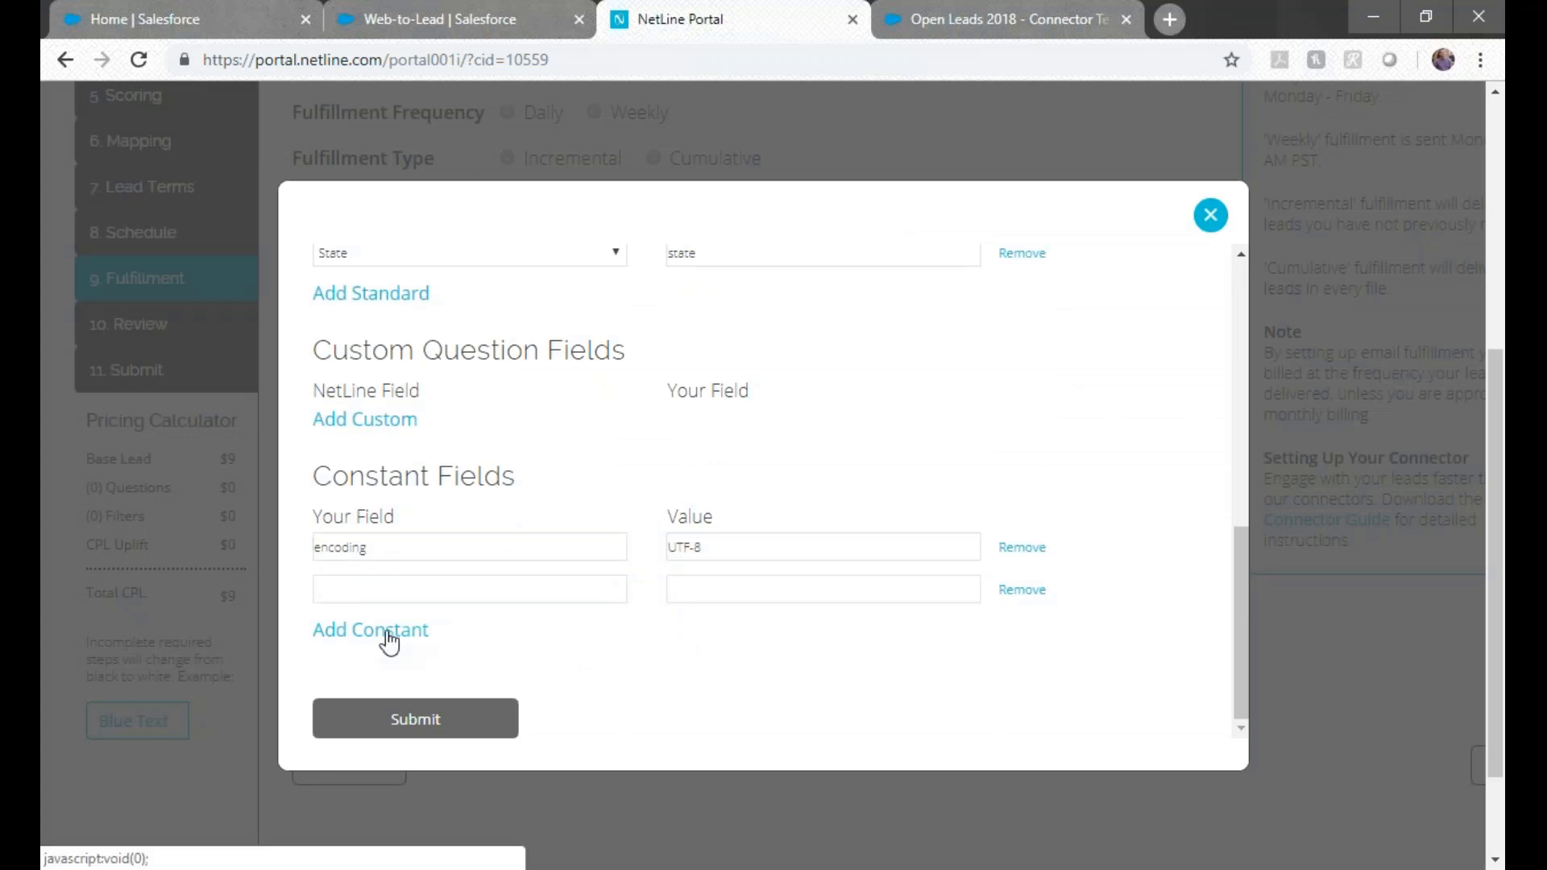
# - Add an oid constant whose value is the organisation ID copied from the form code
pyautogui.click(725, 867)
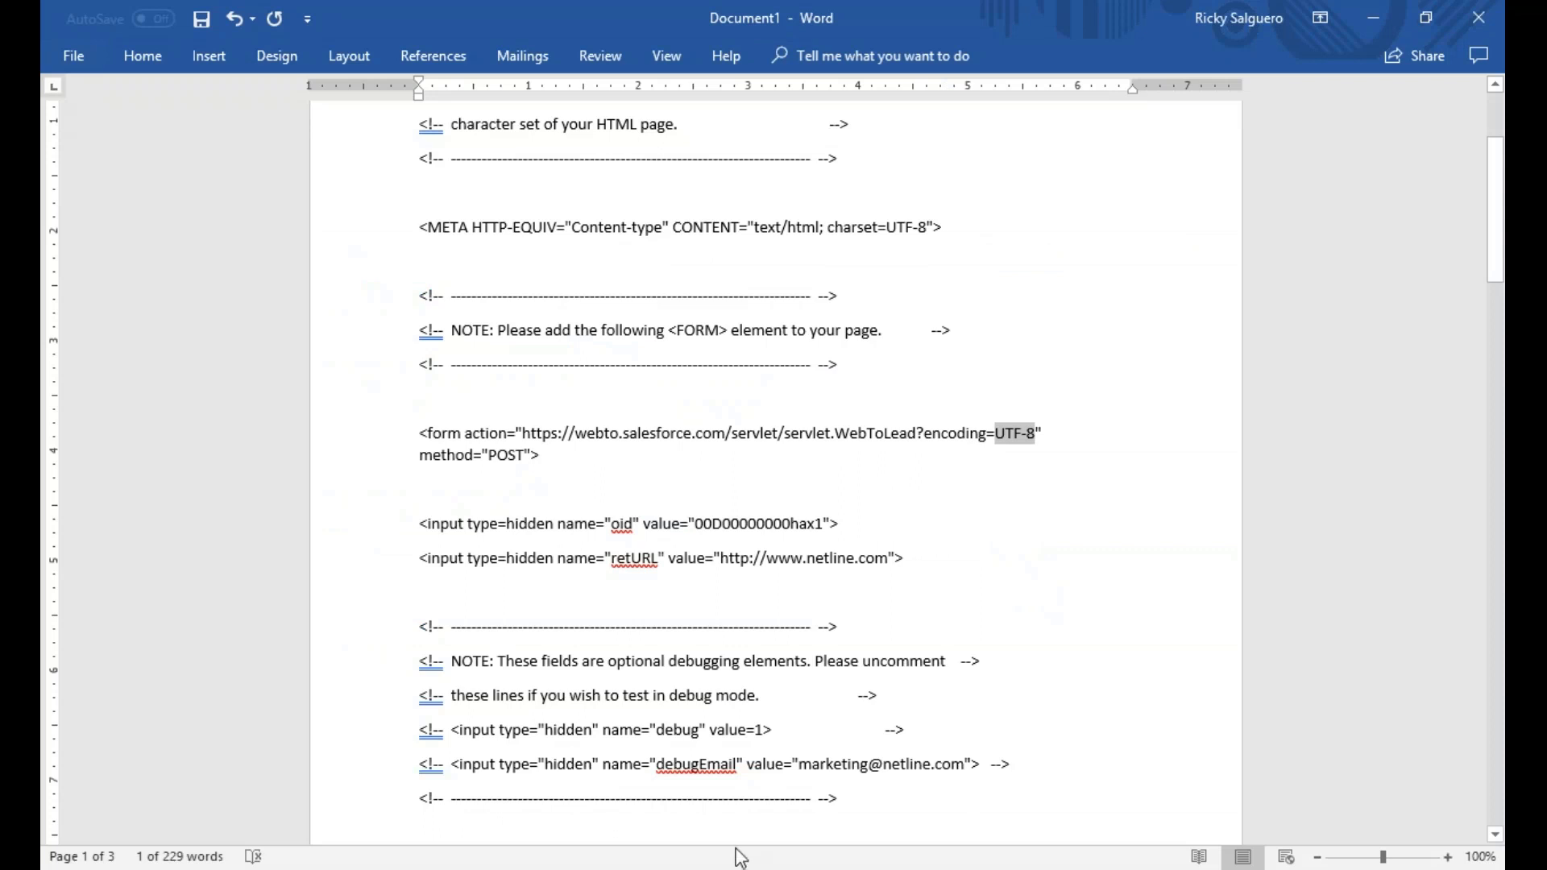
pyautogui.doubleClick(615, 524)
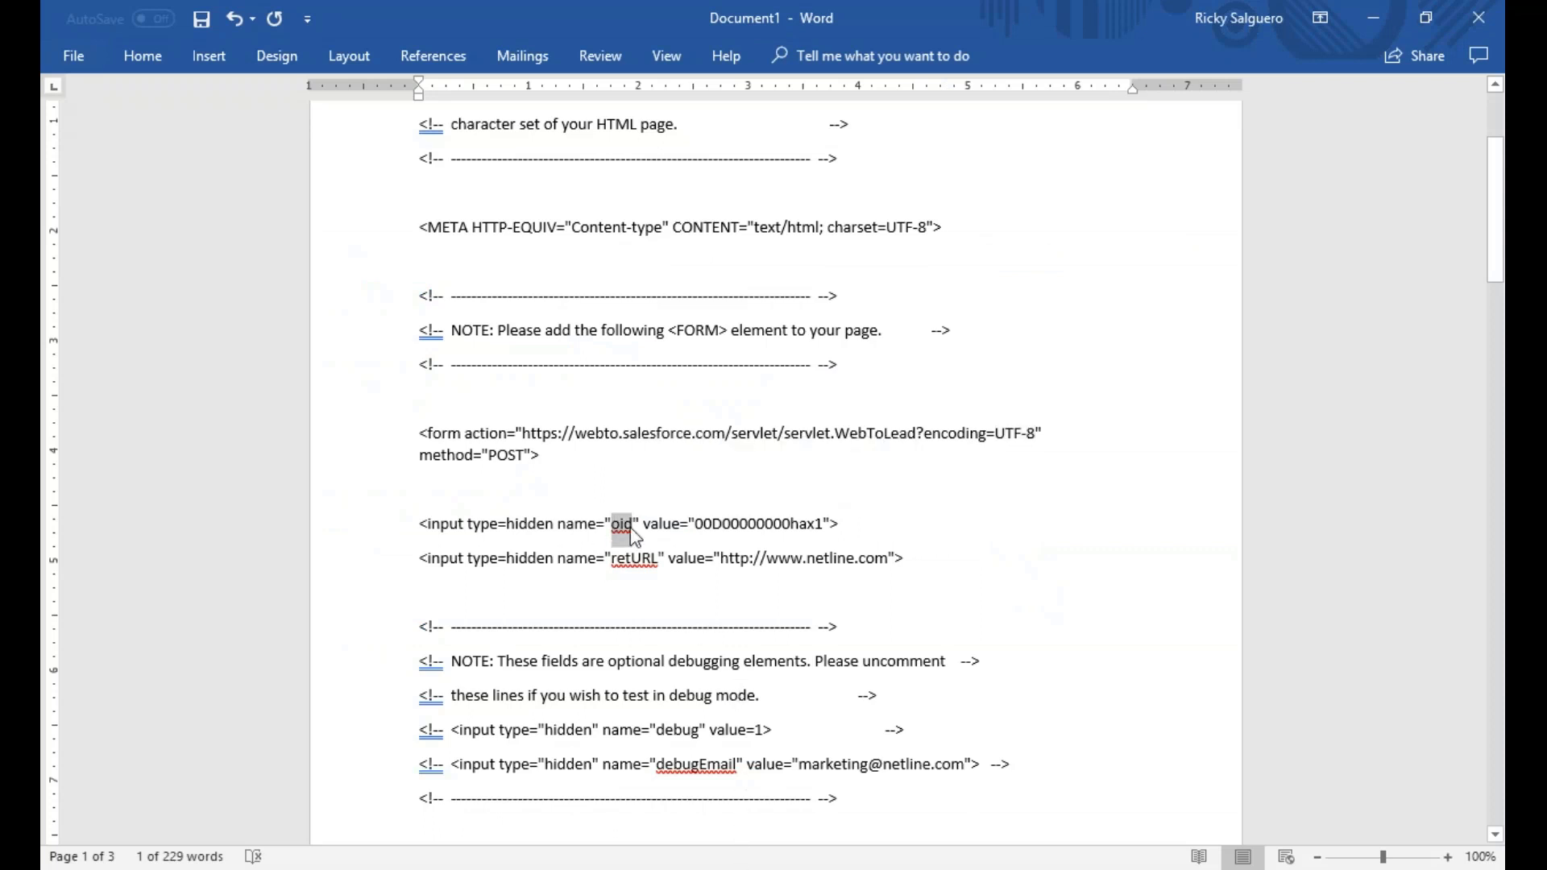
pyautogui.hotkey('alt', 'Tab')
pyautogui.click(473, 589)
pyautogui.write('oid')
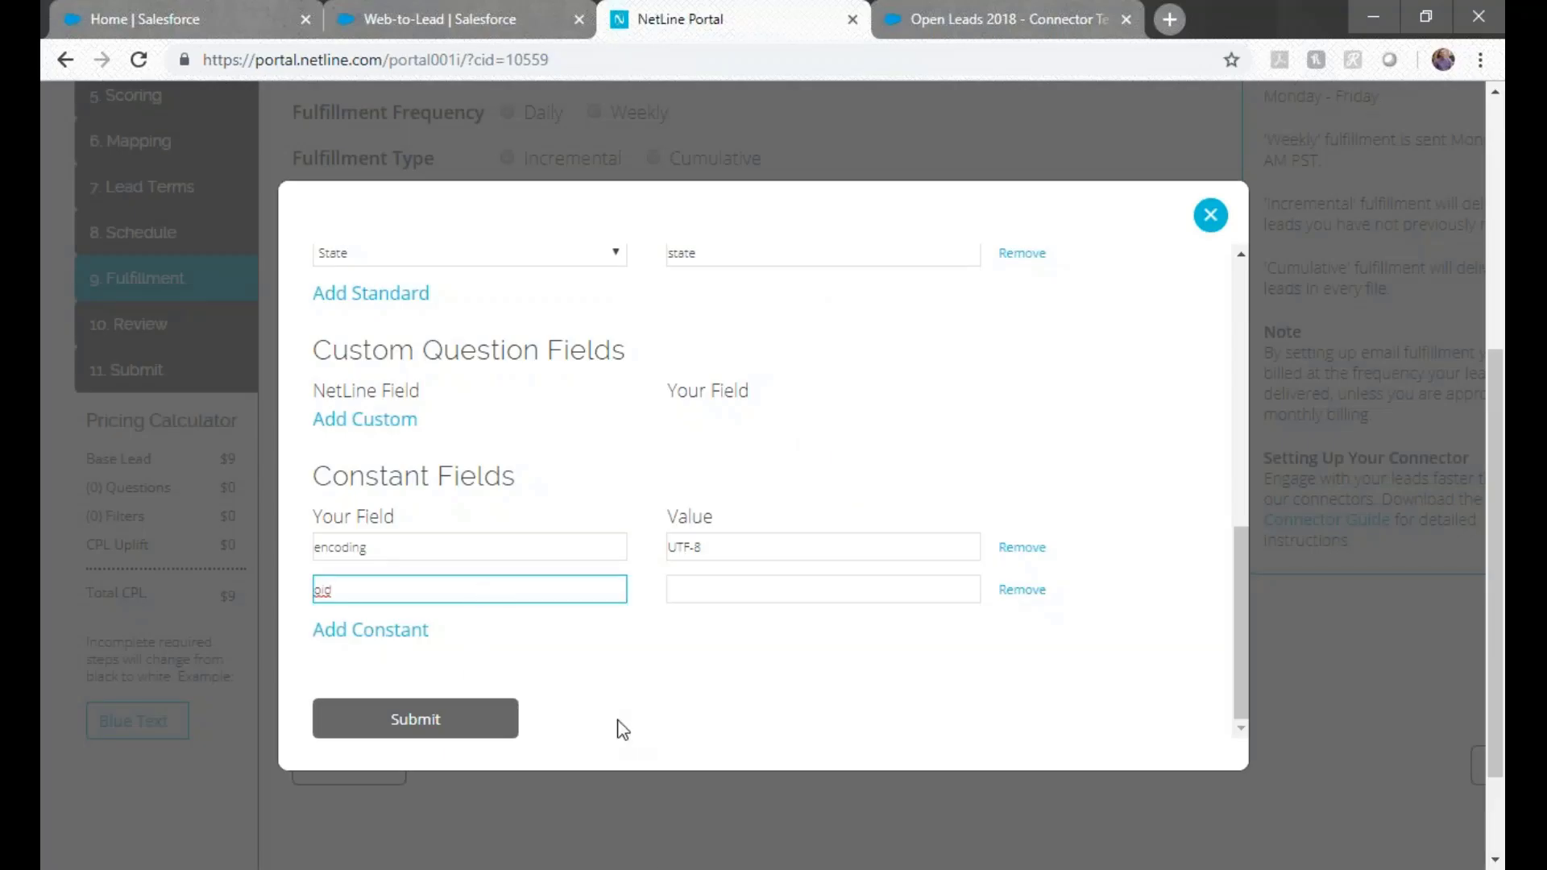
pyautogui.hotkey('alt', 'Tab')
pyautogui.moveTo(695, 523); pyautogui.dragTo(823, 525)
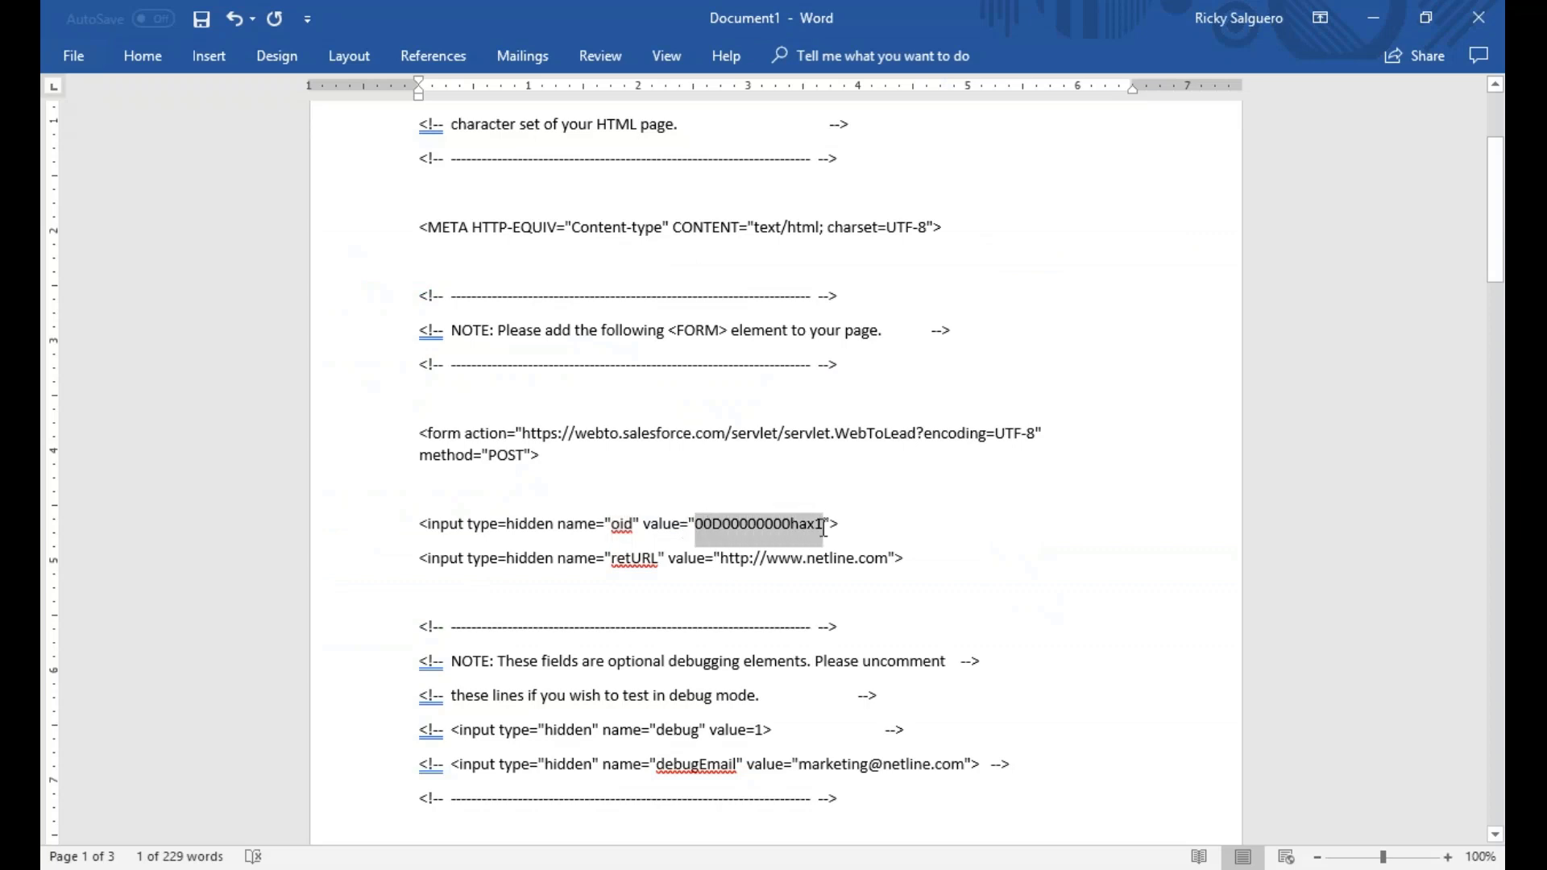
pyautogui.hotkey('ctrl', 'c')
pyautogui.hotkey('alt', 'Tab')
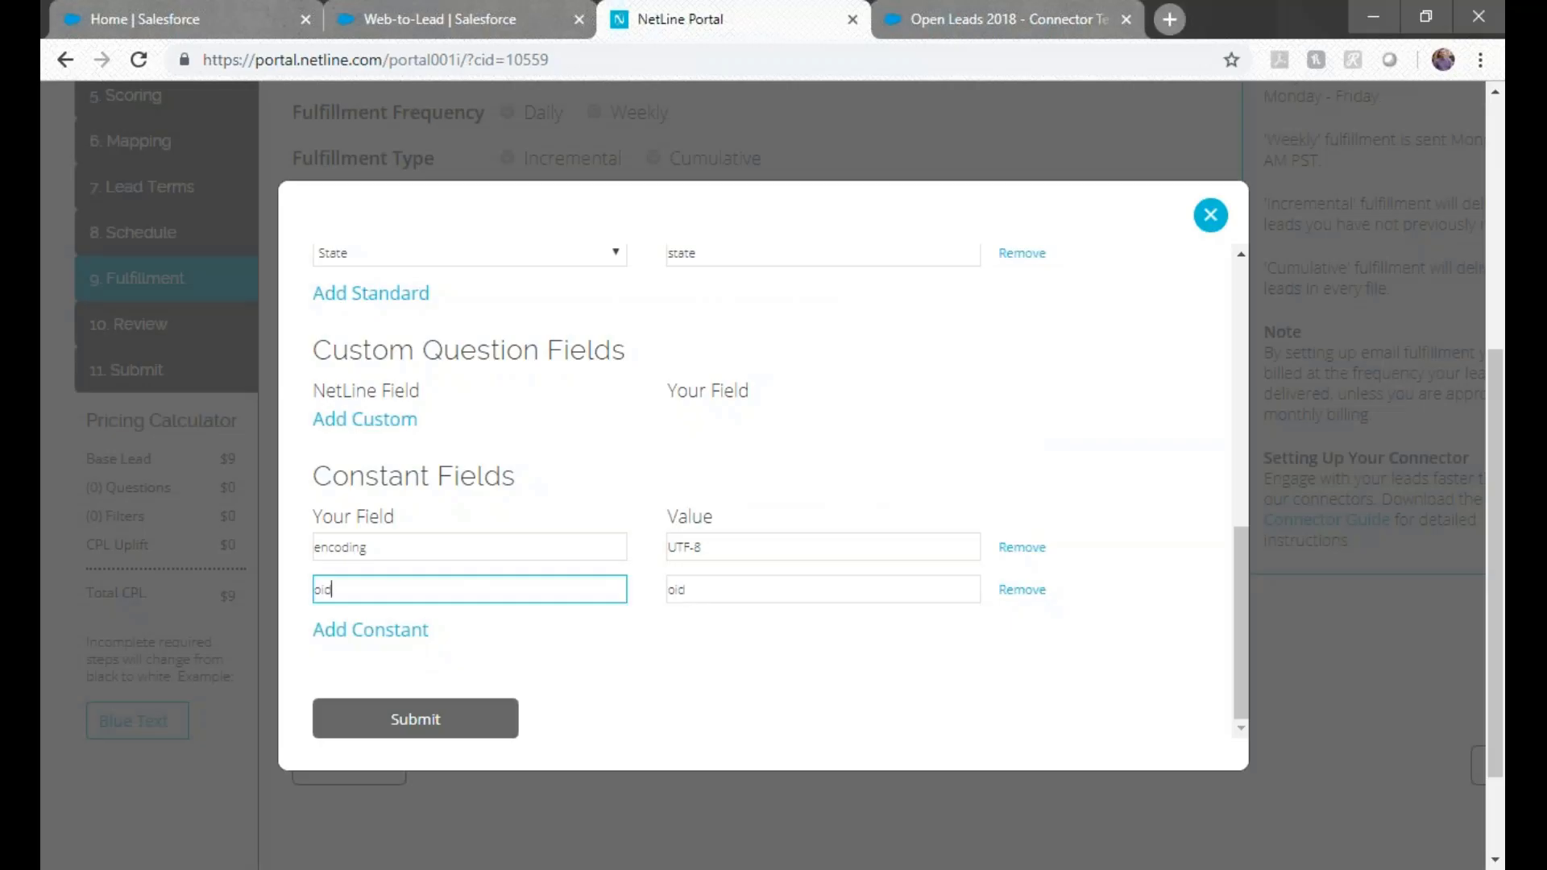
pyautogui.press('Tab')
pyautogui.hotkey('ctrl', 'v')
pyautogui.click(418, 633)
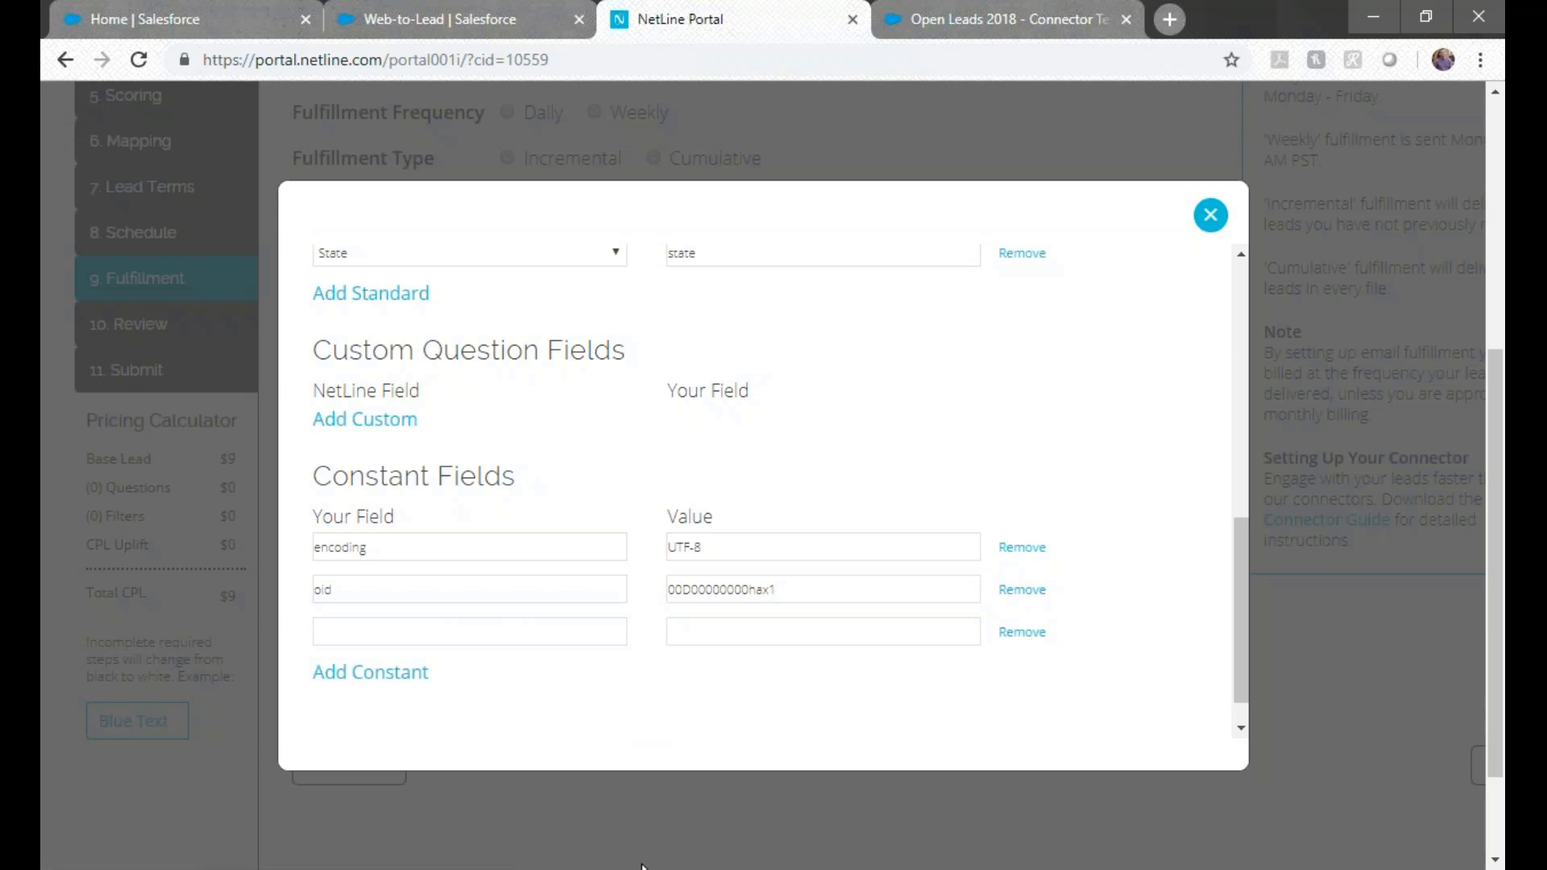
pyautogui.hotkey('alt', 'Tab')
pyautogui.moveTo(613, 558); pyautogui.dragTo(654, 564)
pyautogui.hotkey('ctrl', 'c')
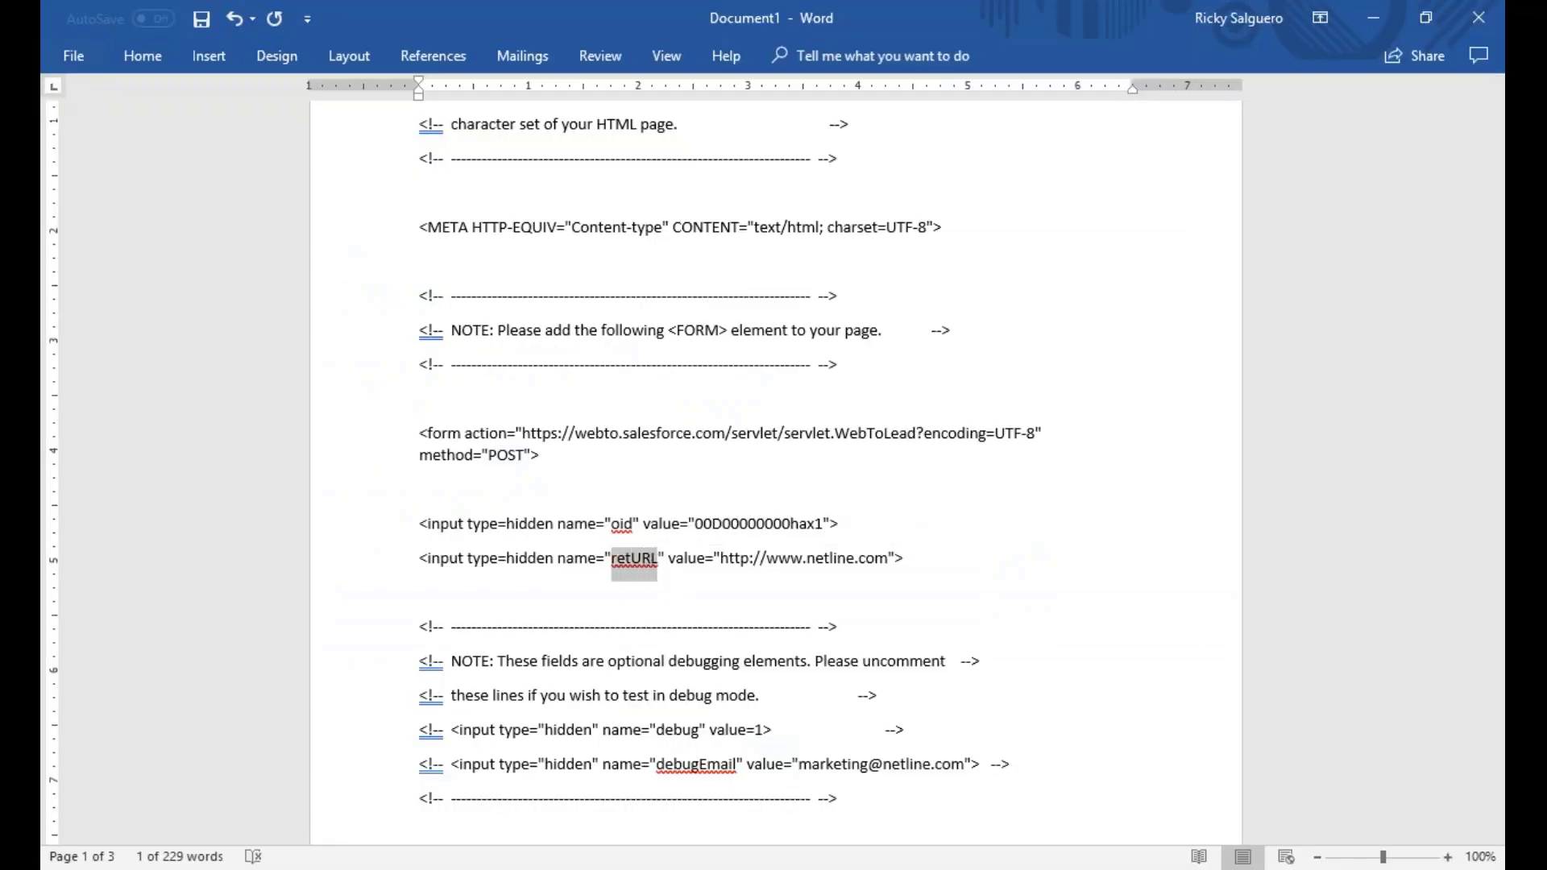
pyautogui.hotkey('alt', 'Tab')
pyautogui.hotkey('ctrl', 'v')
pyautogui.hotkey('alt', 'Tab')
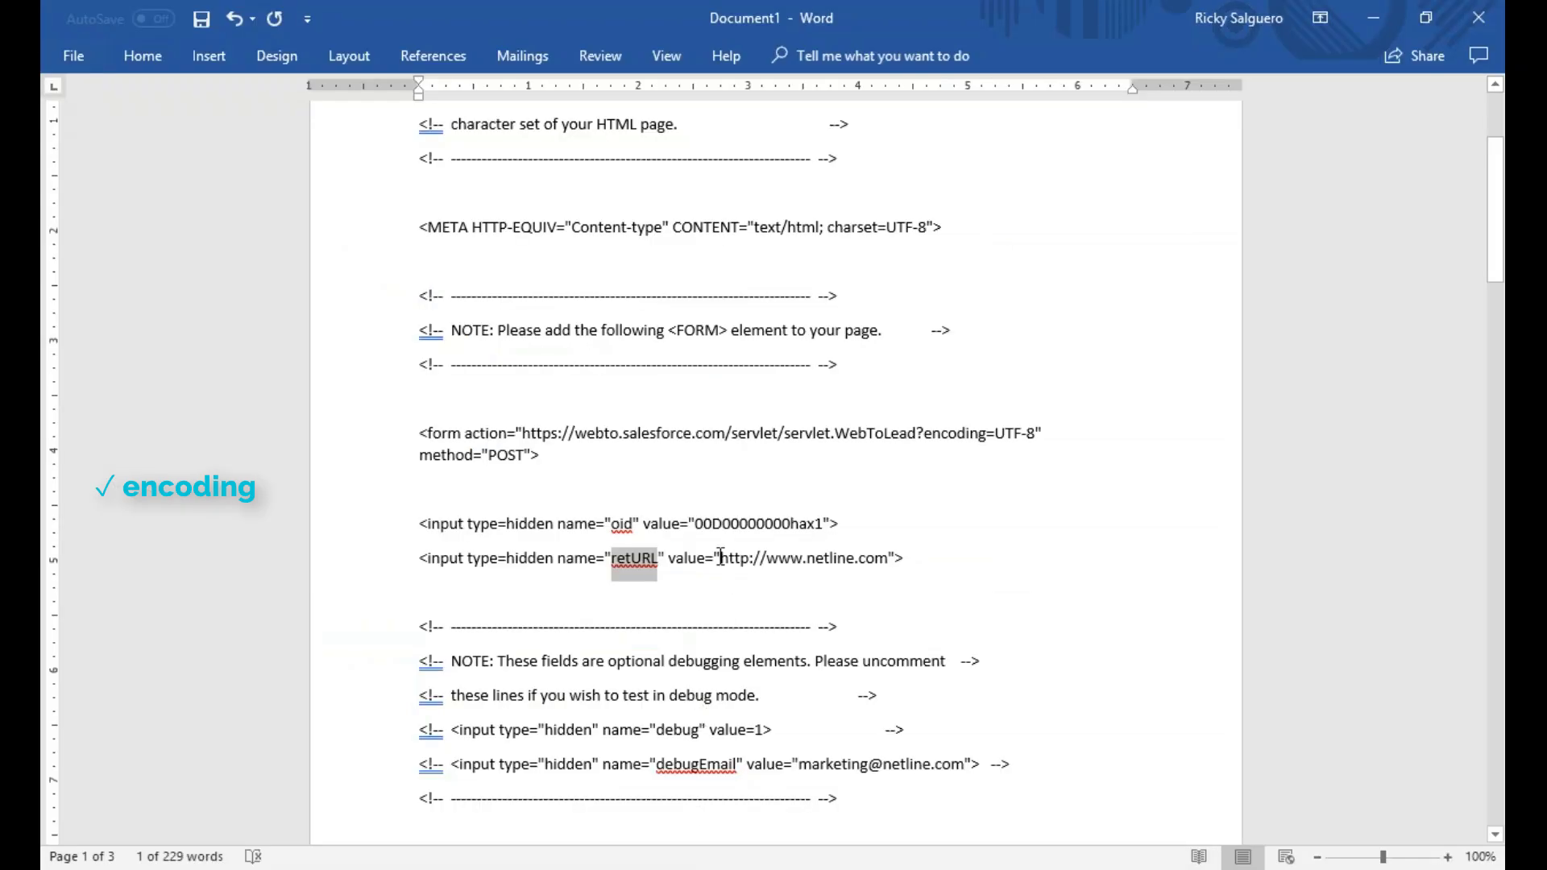
pyautogui.moveTo(720, 558); pyautogui.dragTo(881, 568)
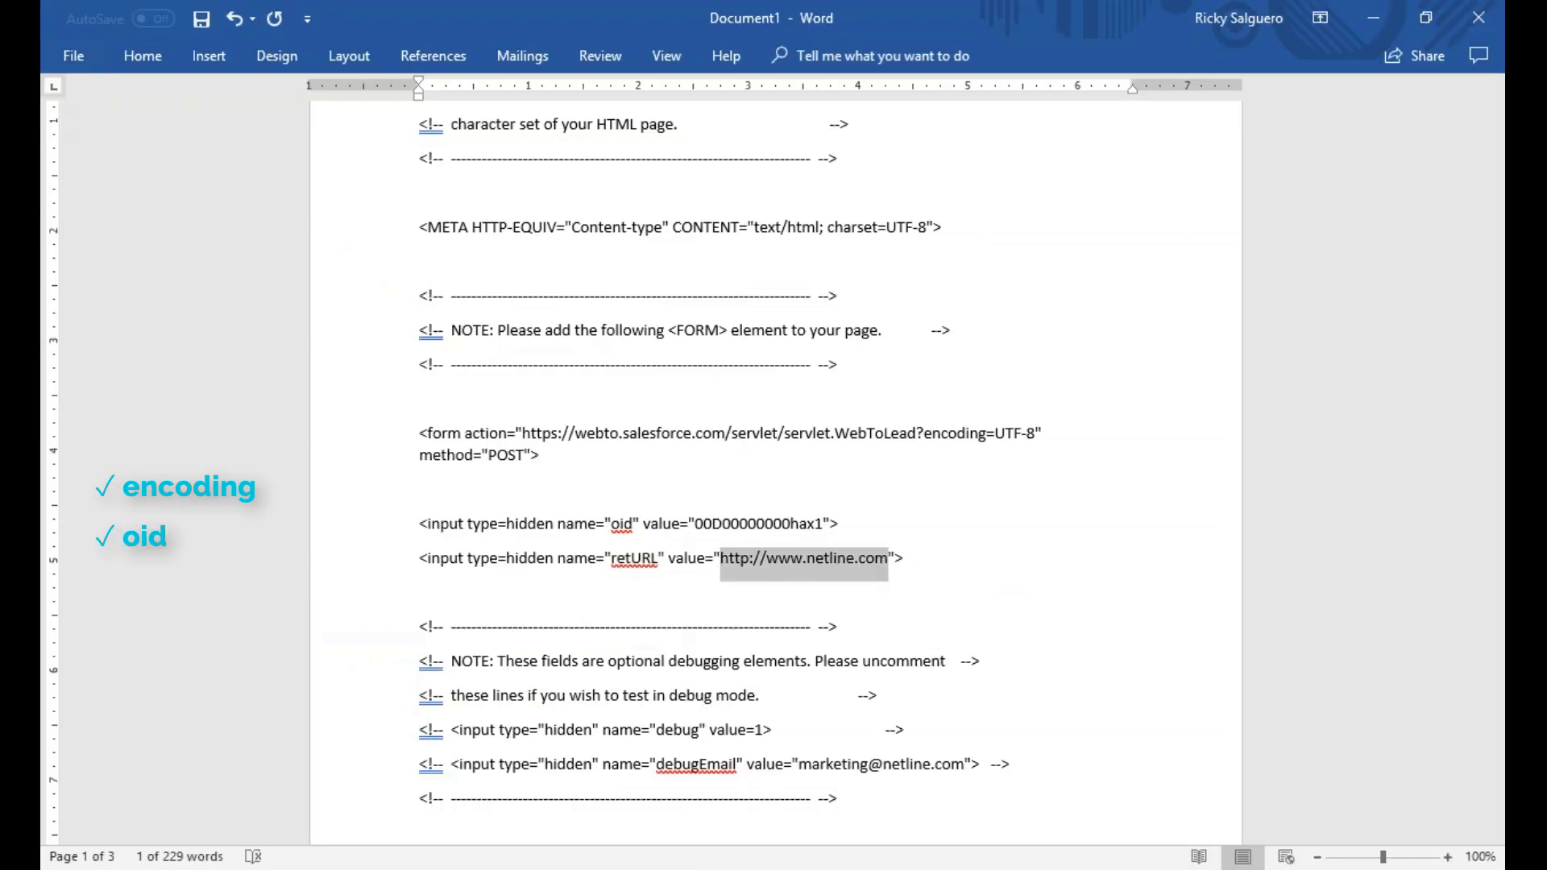
pyautogui.hotkey('alt', 'Tab')
pyautogui.click(747, 631)
pyautogui.hotkey('ctrl', 'v')
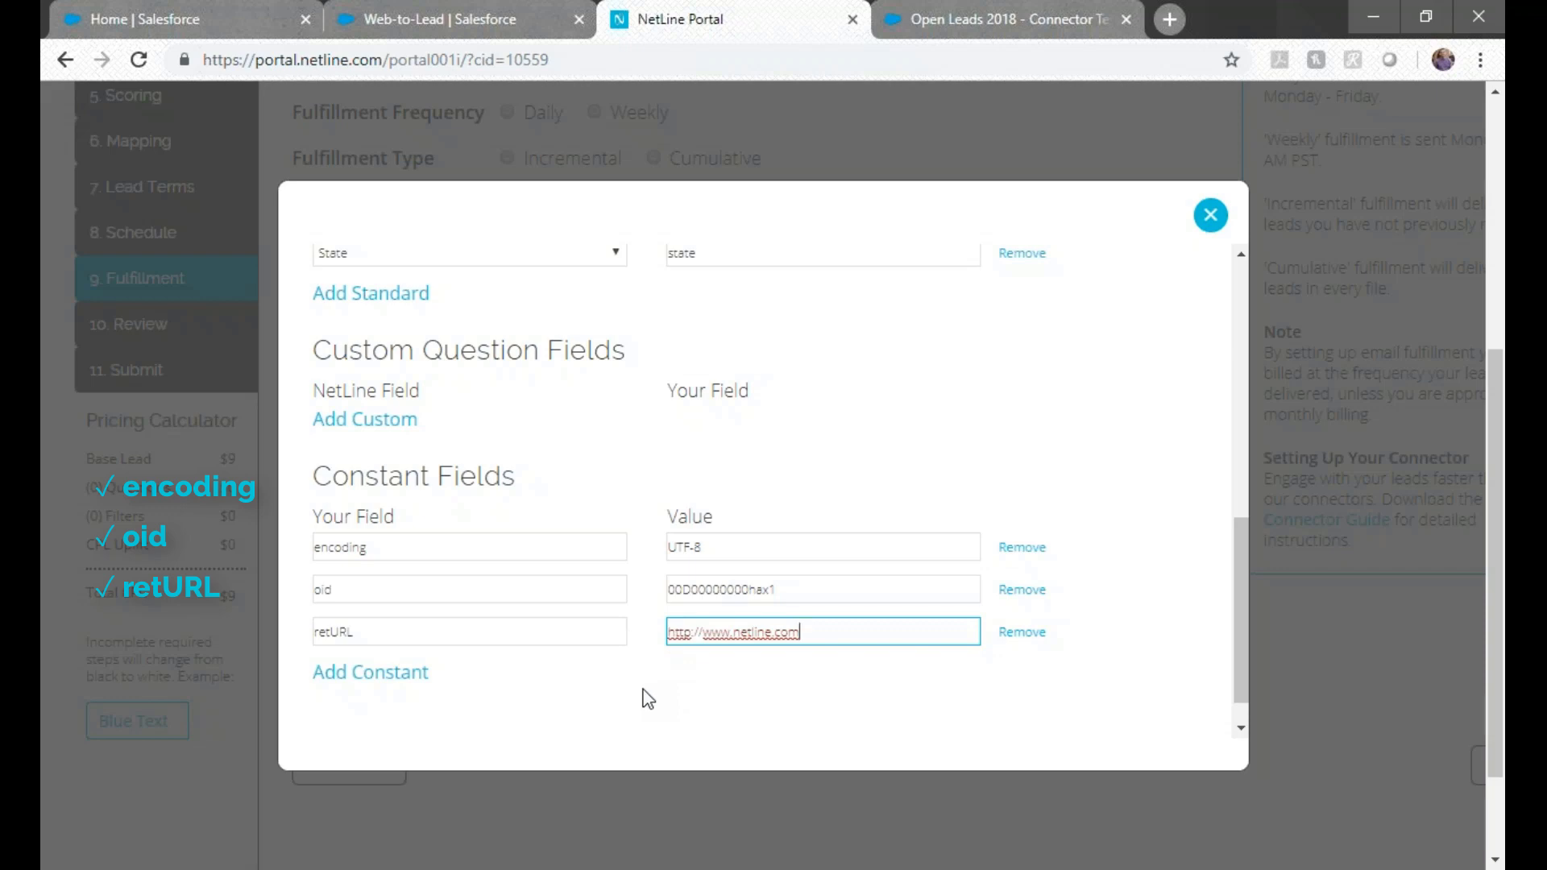
# - Add a new constant row named lead_source, copied from the form code
pyautogui.click(386, 673)
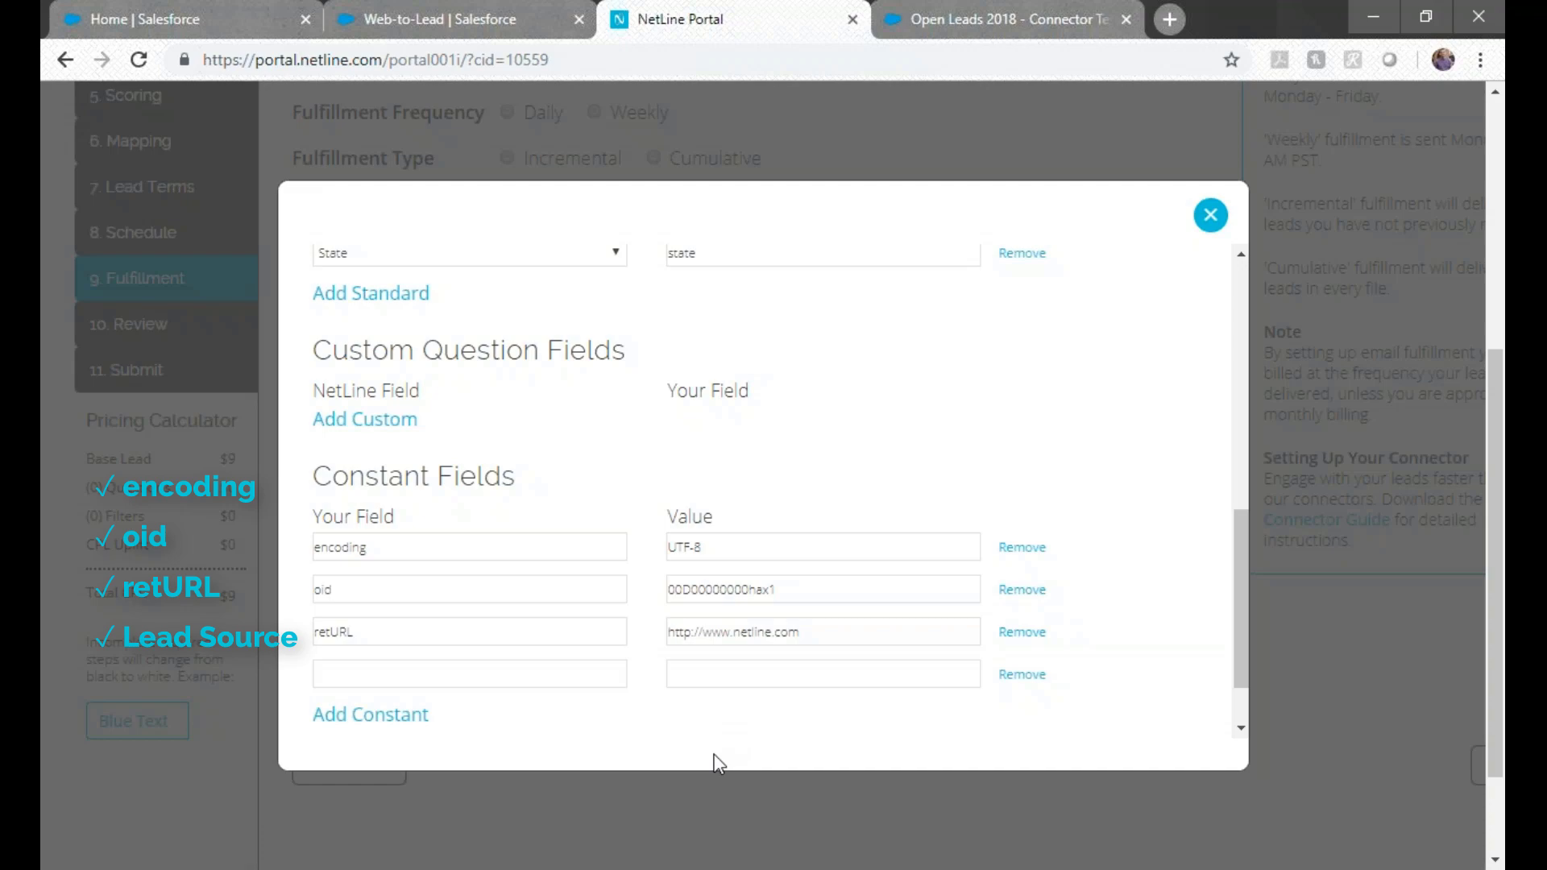
pyautogui.moveTo(733, 866)
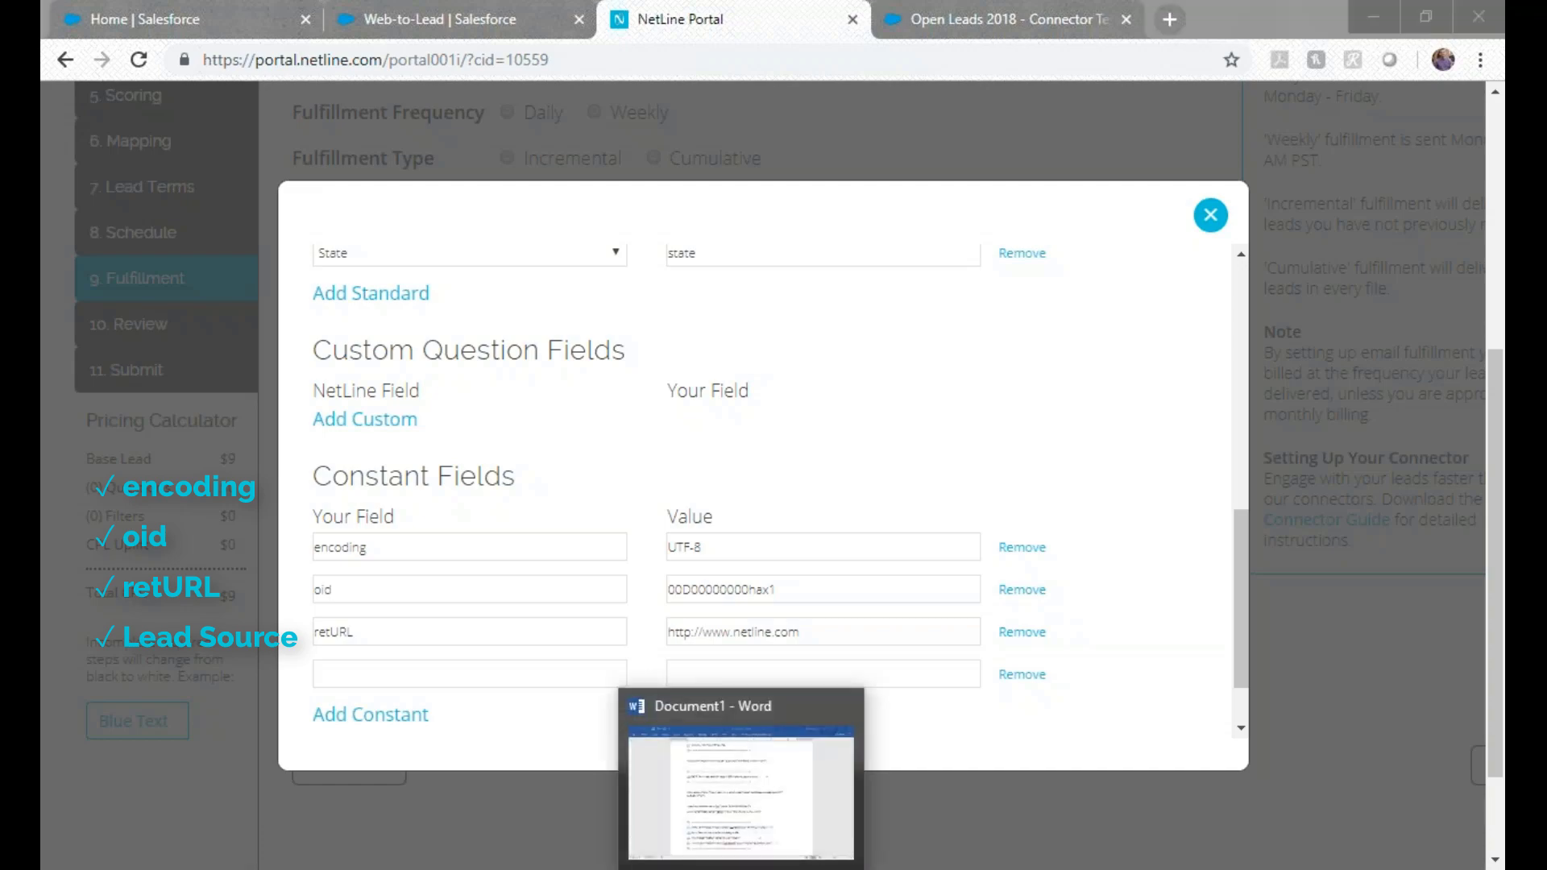
pyautogui.click(774, 753)
pyautogui.scroll(-3, 813, 670)
pyautogui.scroll(-15, 814, 669)
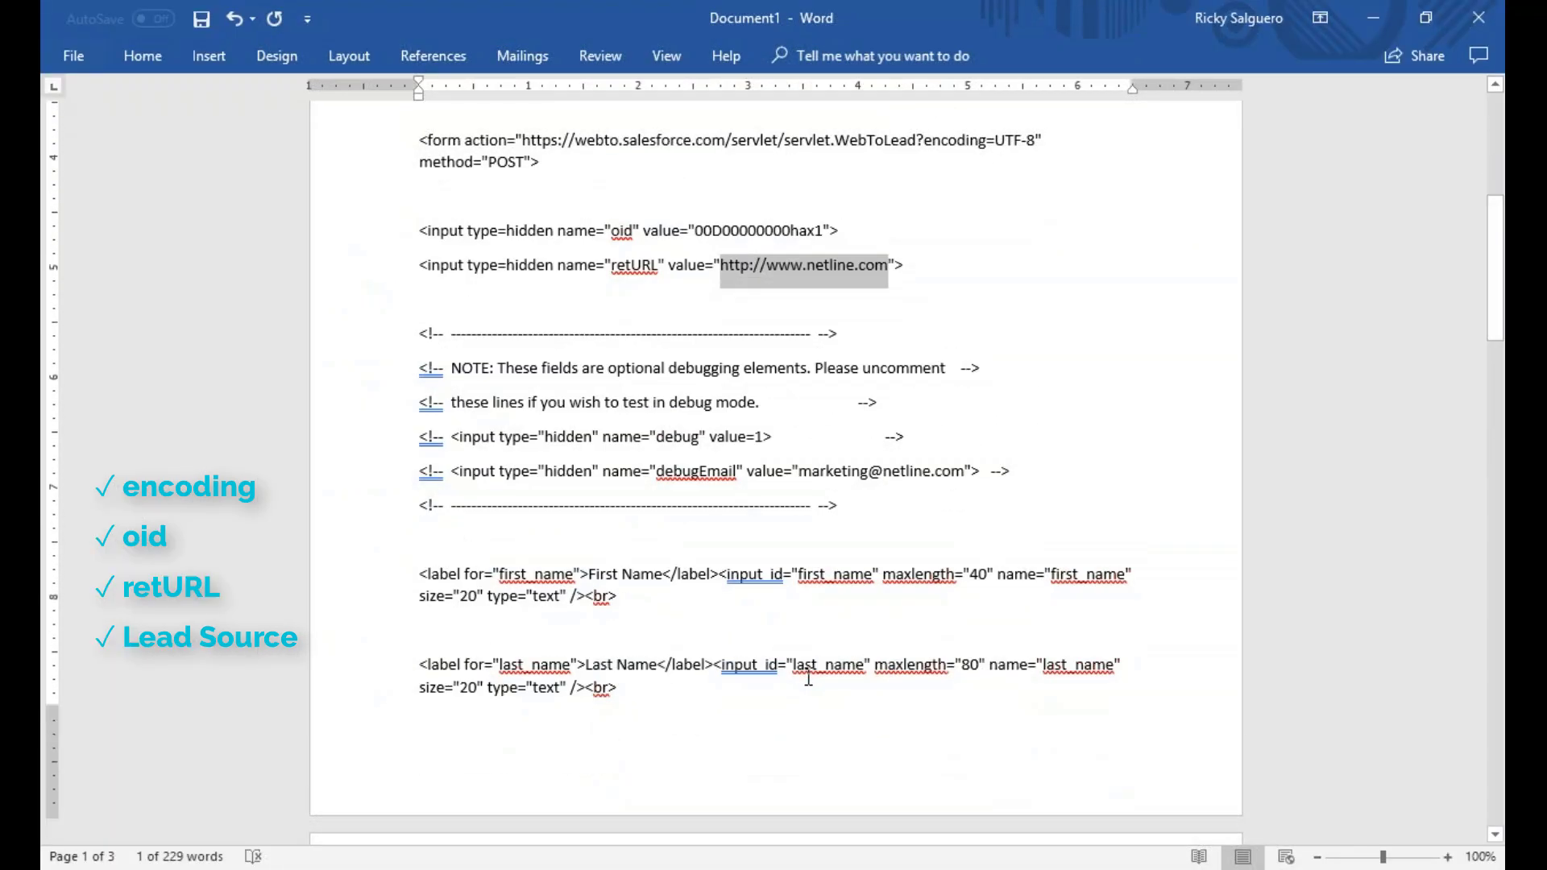
pyautogui.scroll(-2, 813, 632)
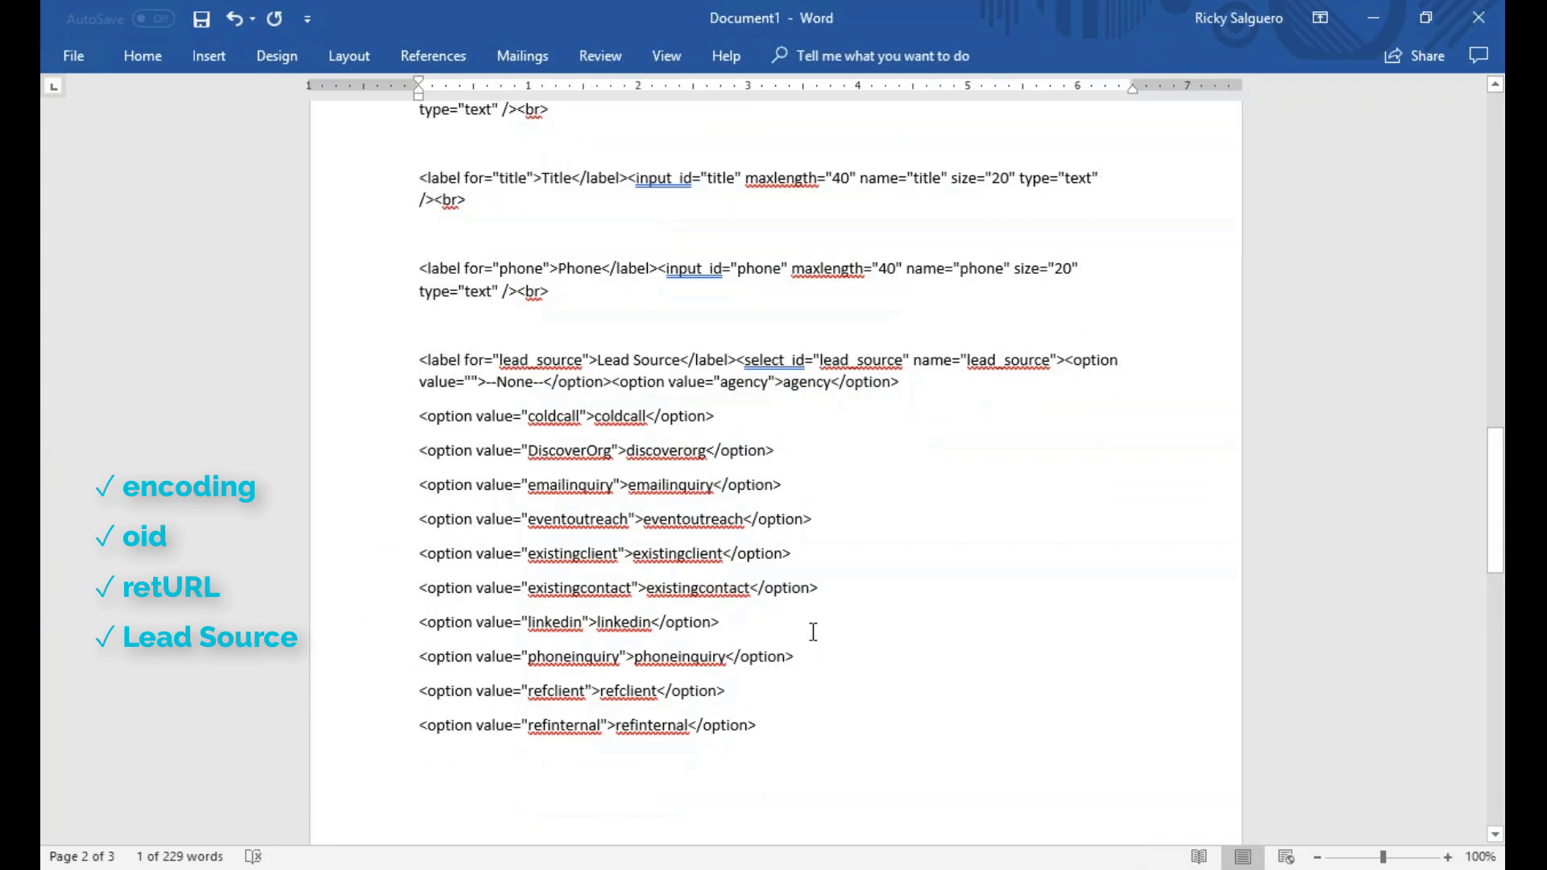
pyautogui.moveTo(822, 360); pyautogui.dragTo(907, 365)
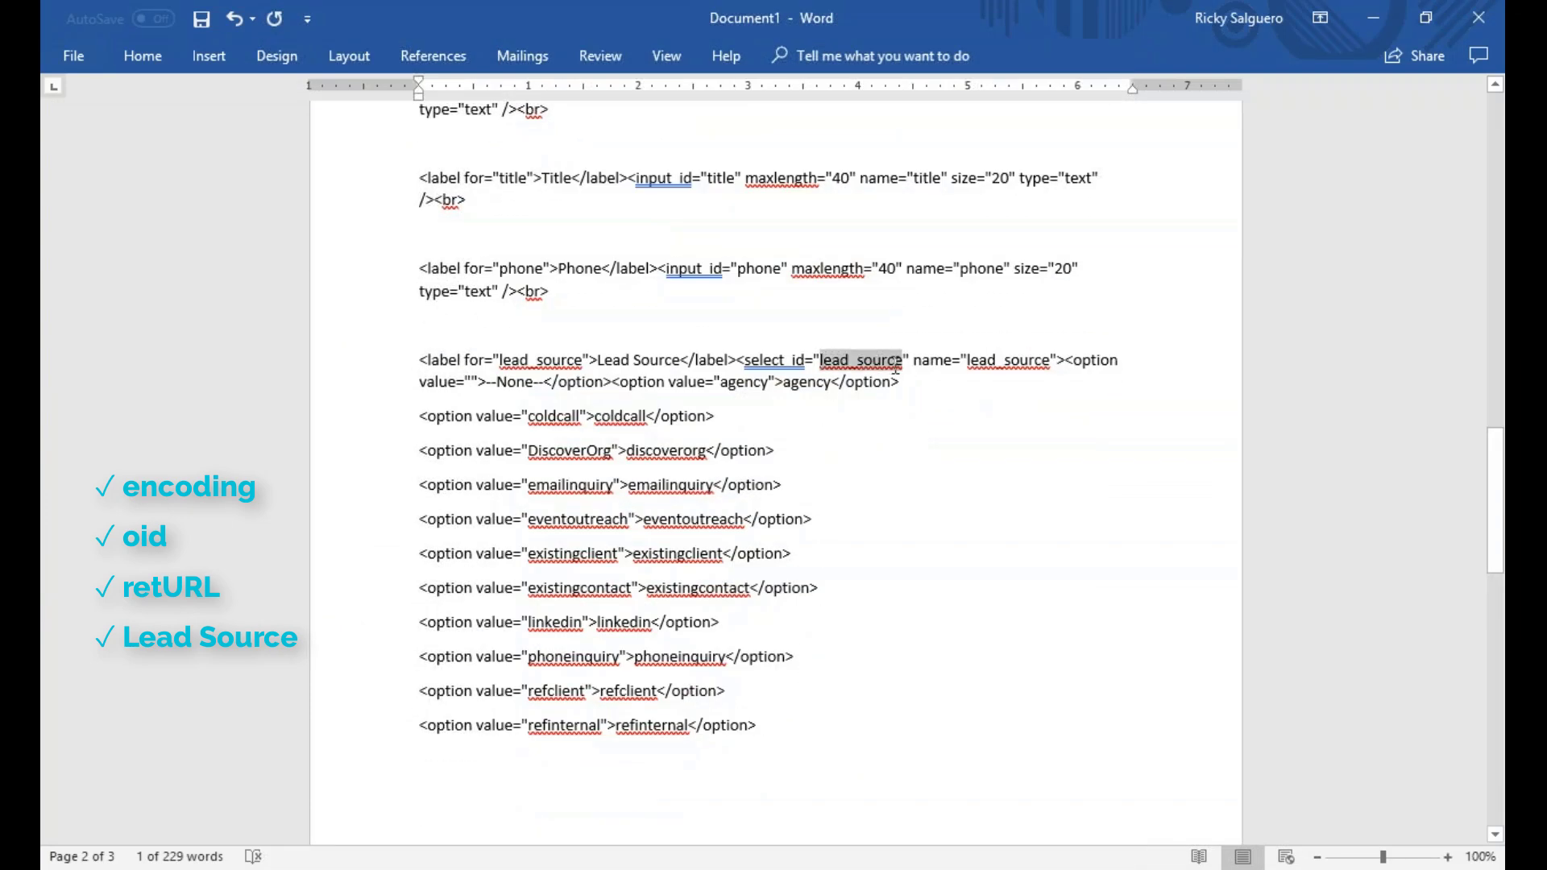
pyautogui.click(698, 855)
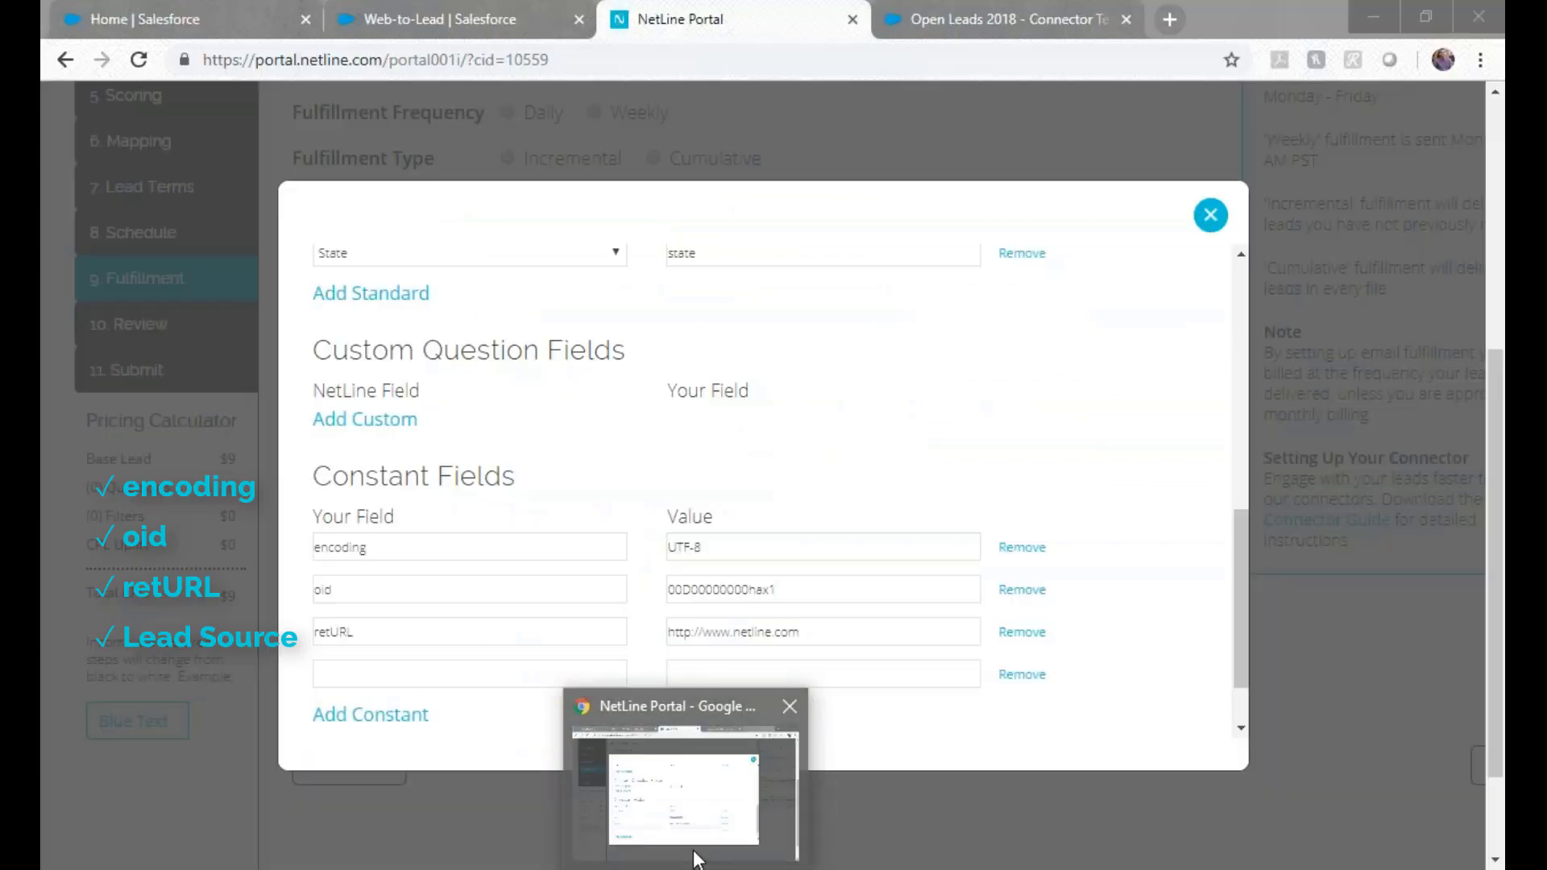
pyautogui.click(549, 681)
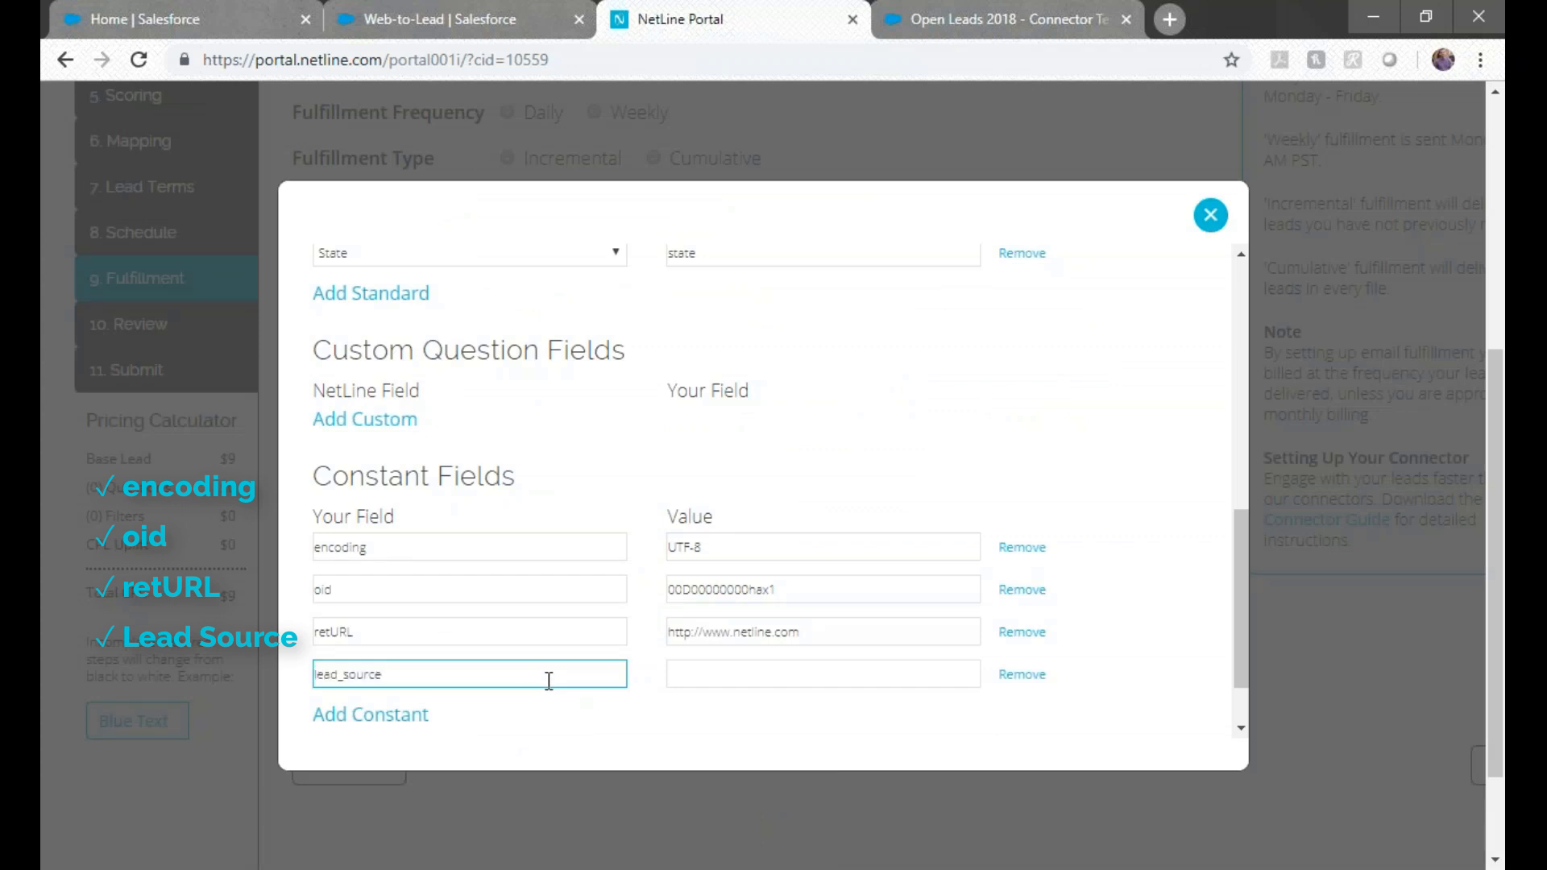
# - Set the lead_source constant's value to emailinquiry
pyautogui.click(749, 677)
pyautogui.hotkey('alt', 'Tab')
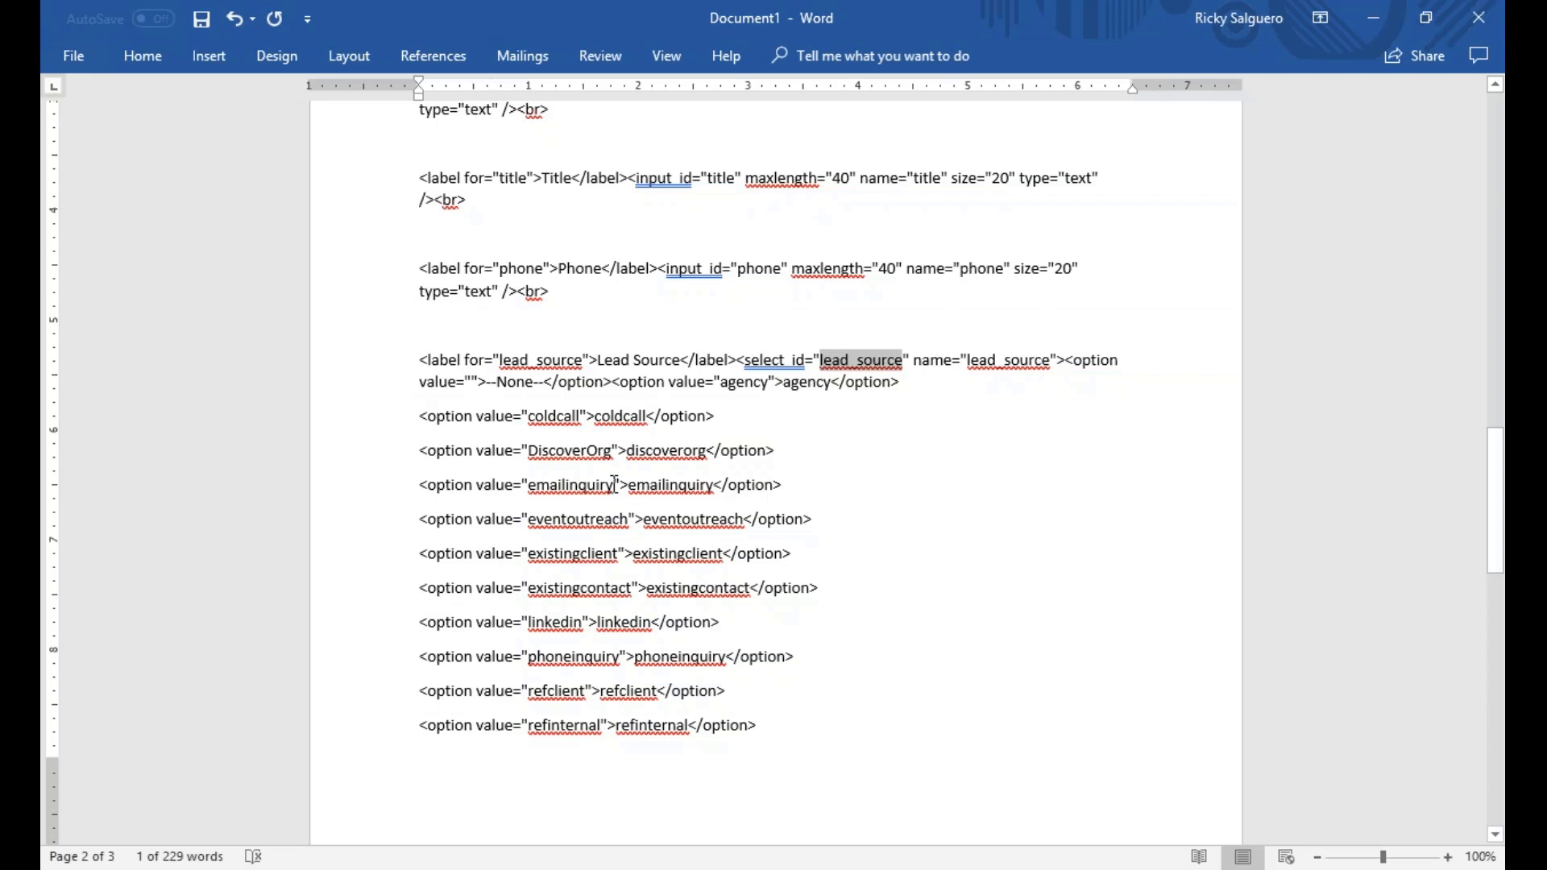
pyautogui.moveTo(614, 484); pyautogui.dragTo(527, 483)
pyautogui.hotkey('ctrl', 'c')
pyautogui.hotkey('alt', 'Tab')
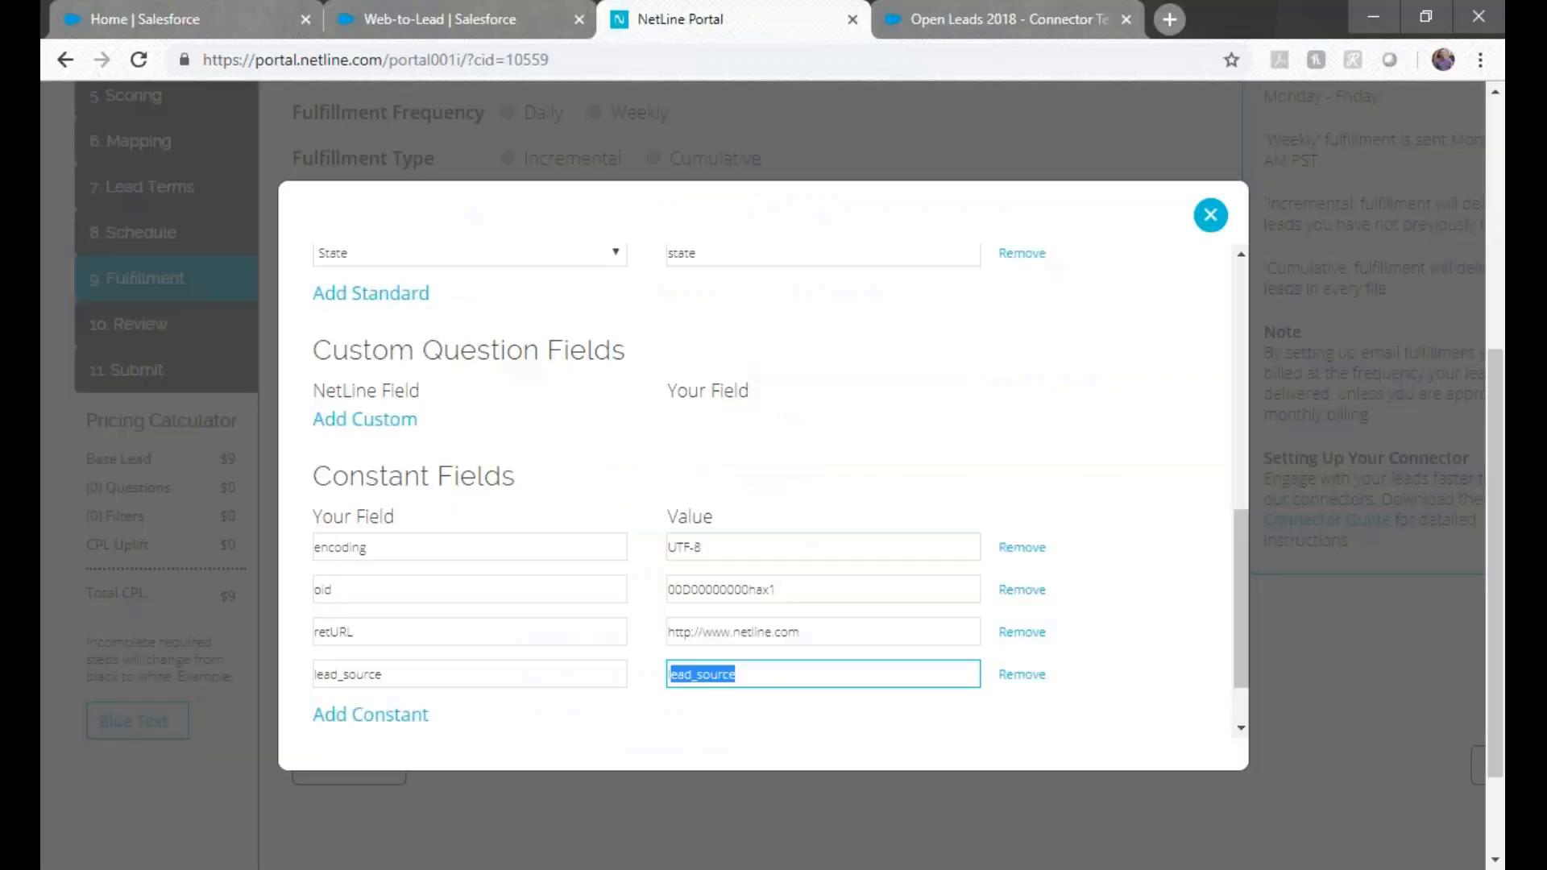
pyautogui.hotkey('ctrl', 'v')
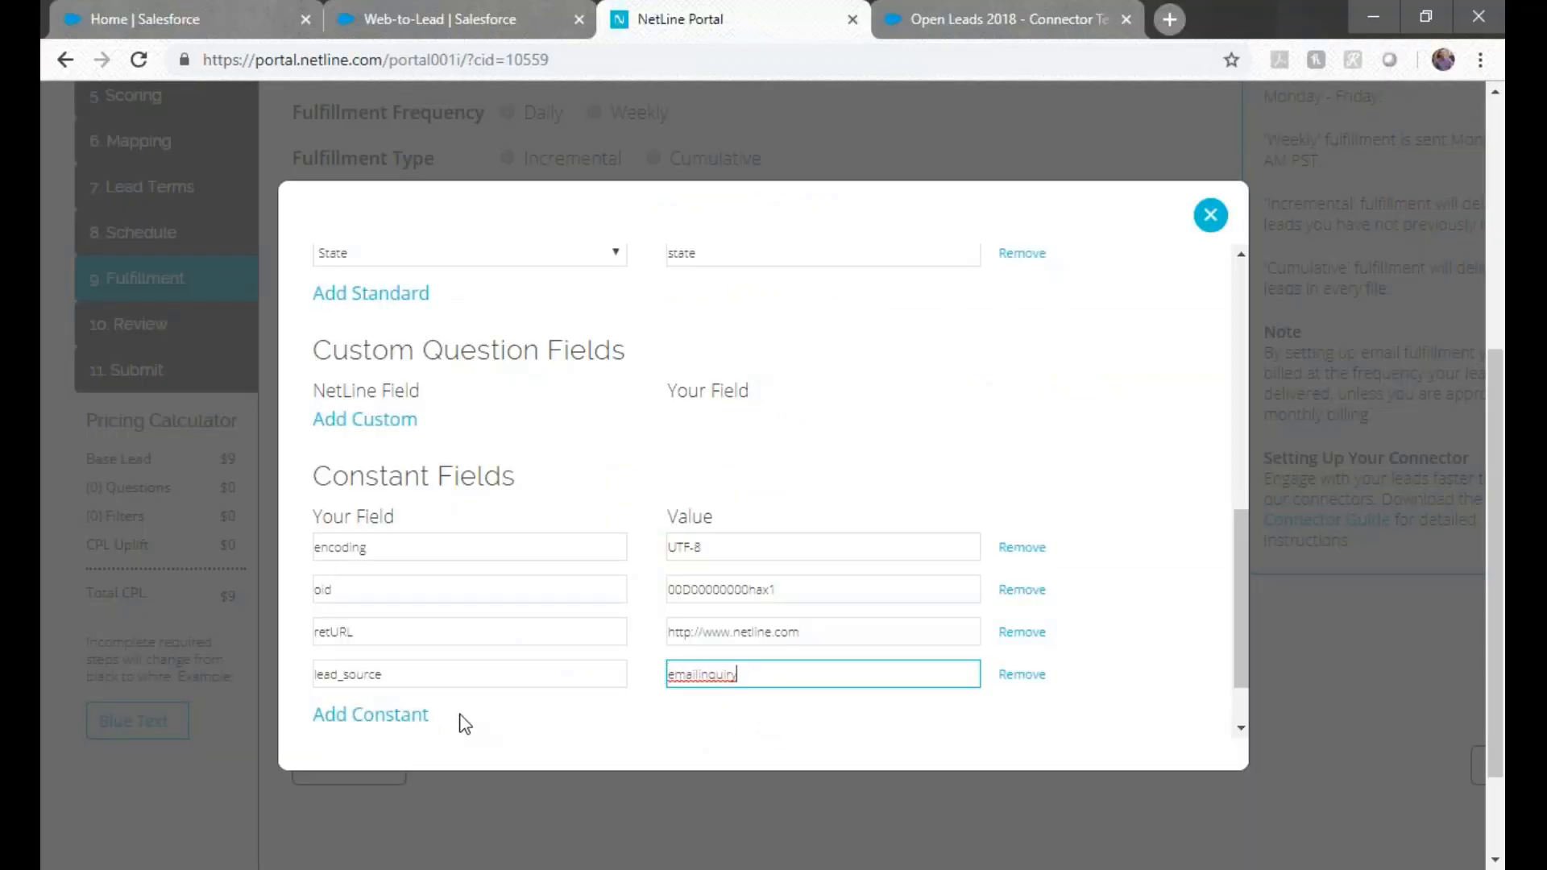
pyautogui.scroll(-1, 699, 741)
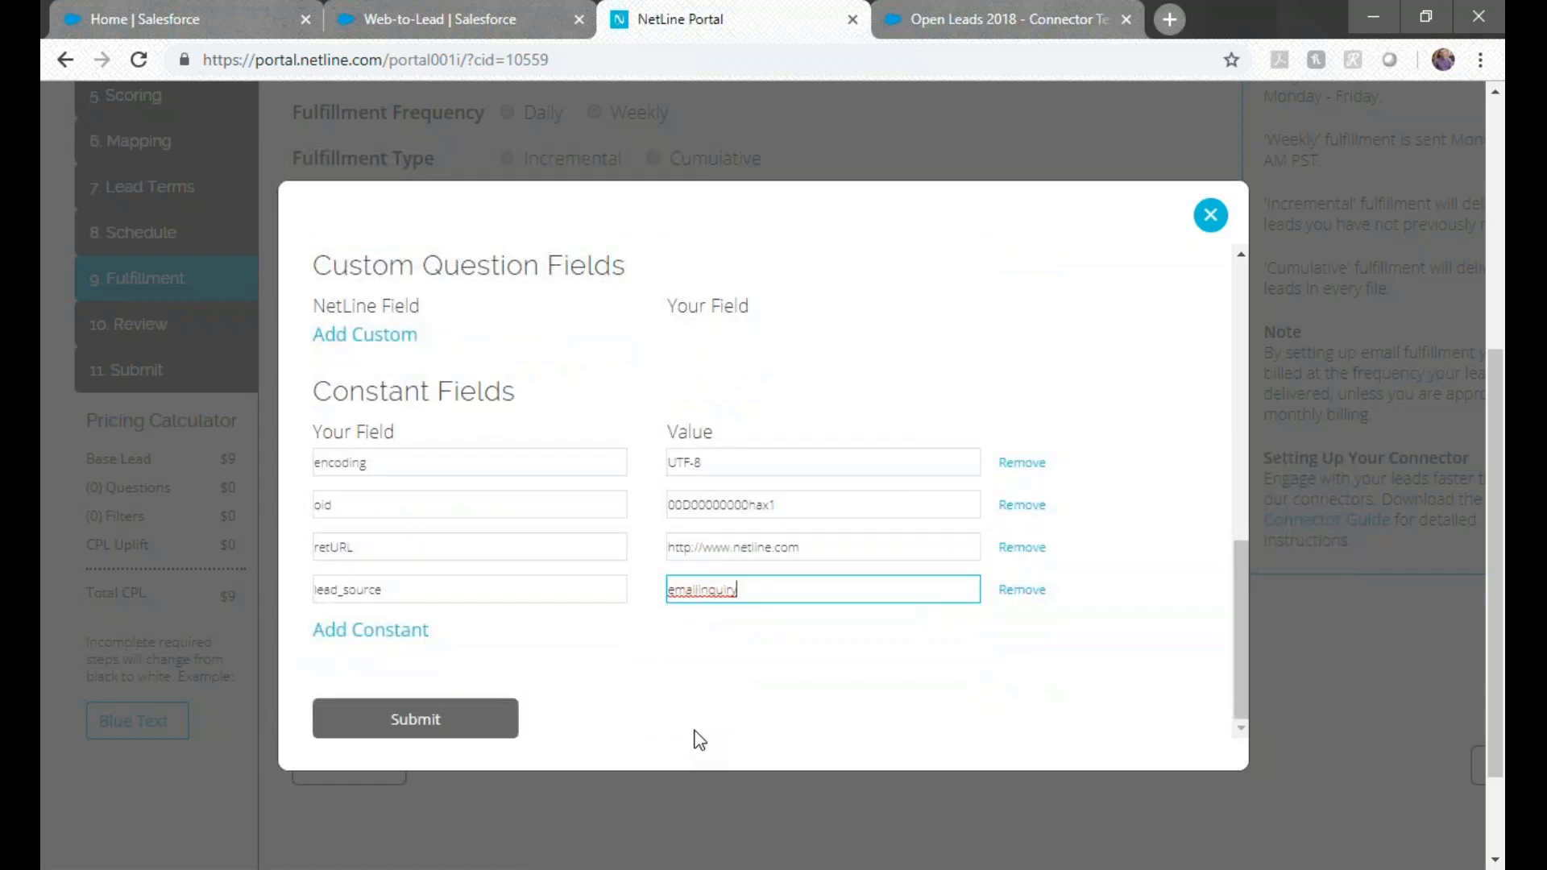
# - Save the connector field mapping, preview the test leads, and send them through to the CRM
pyautogui.click(484, 724)
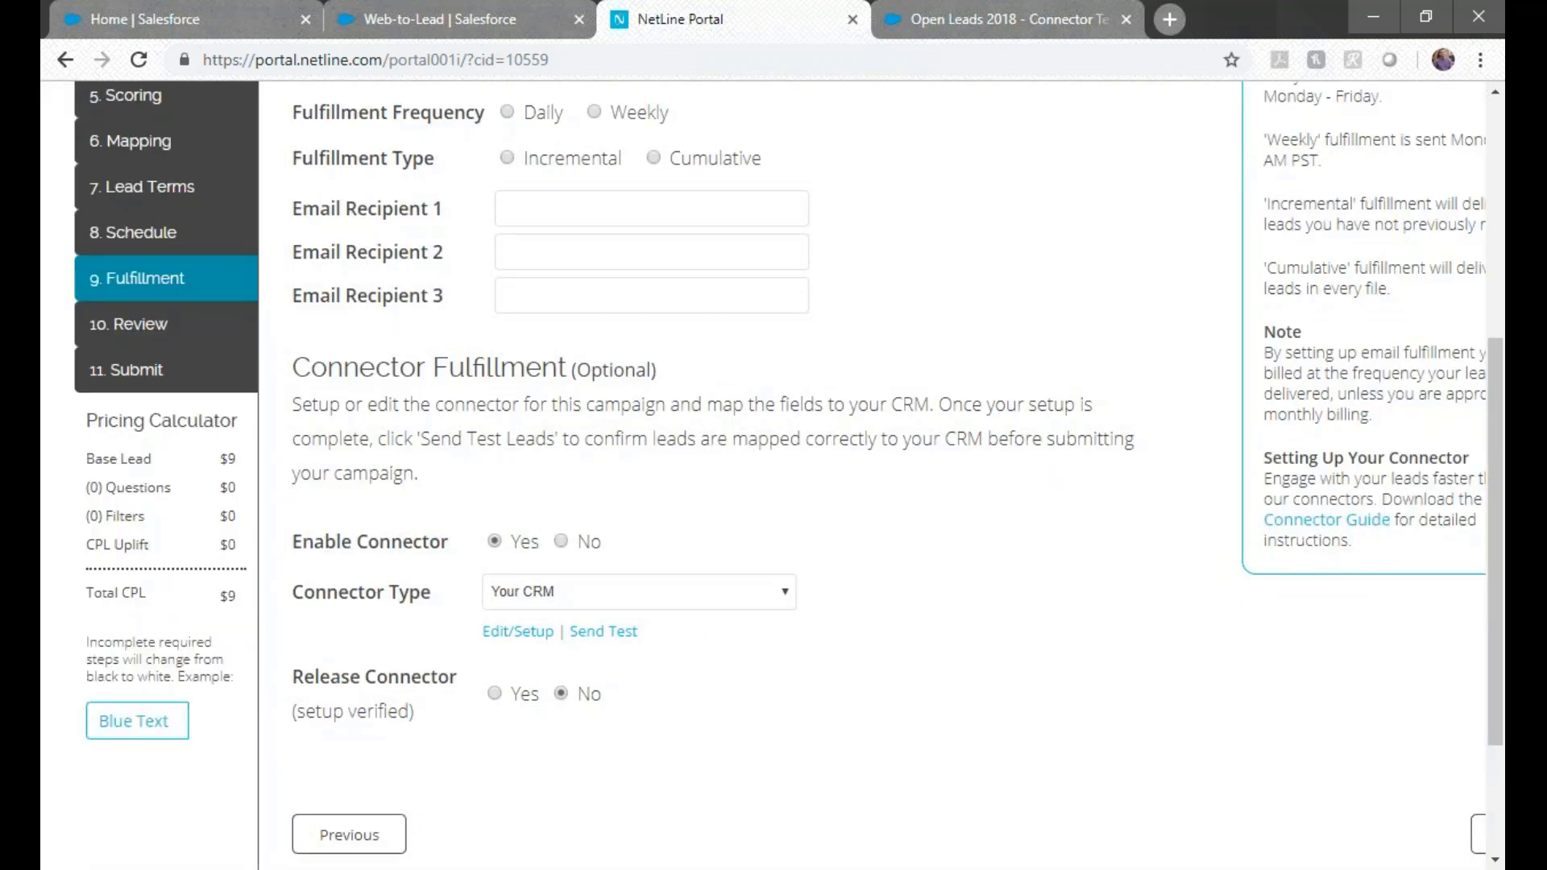
pyautogui.click(605, 633)
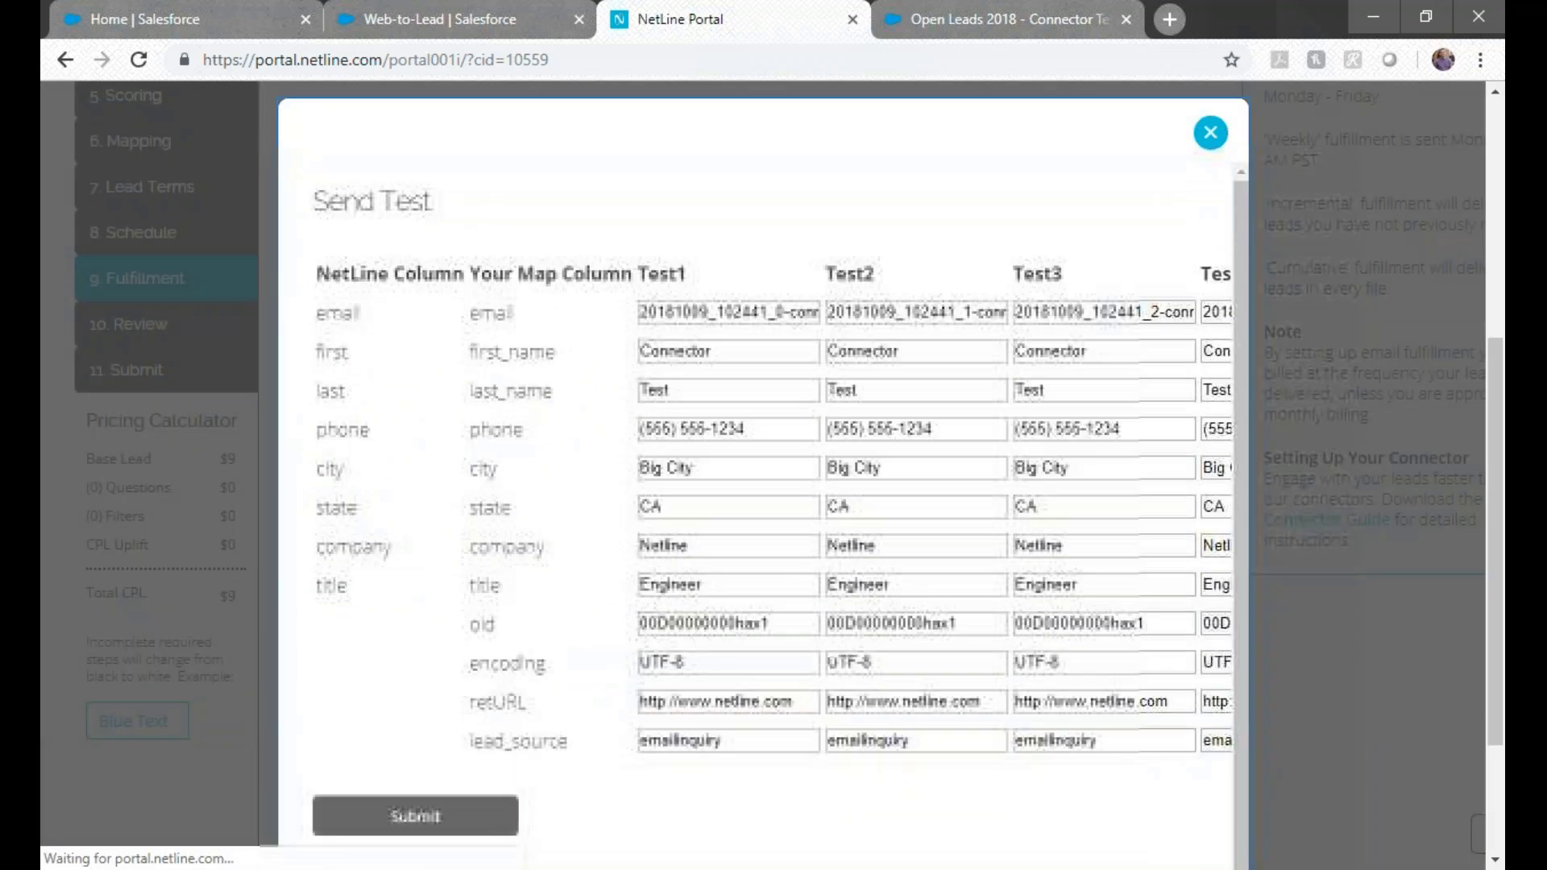
pyautogui.hscroll(3, 691, 785)
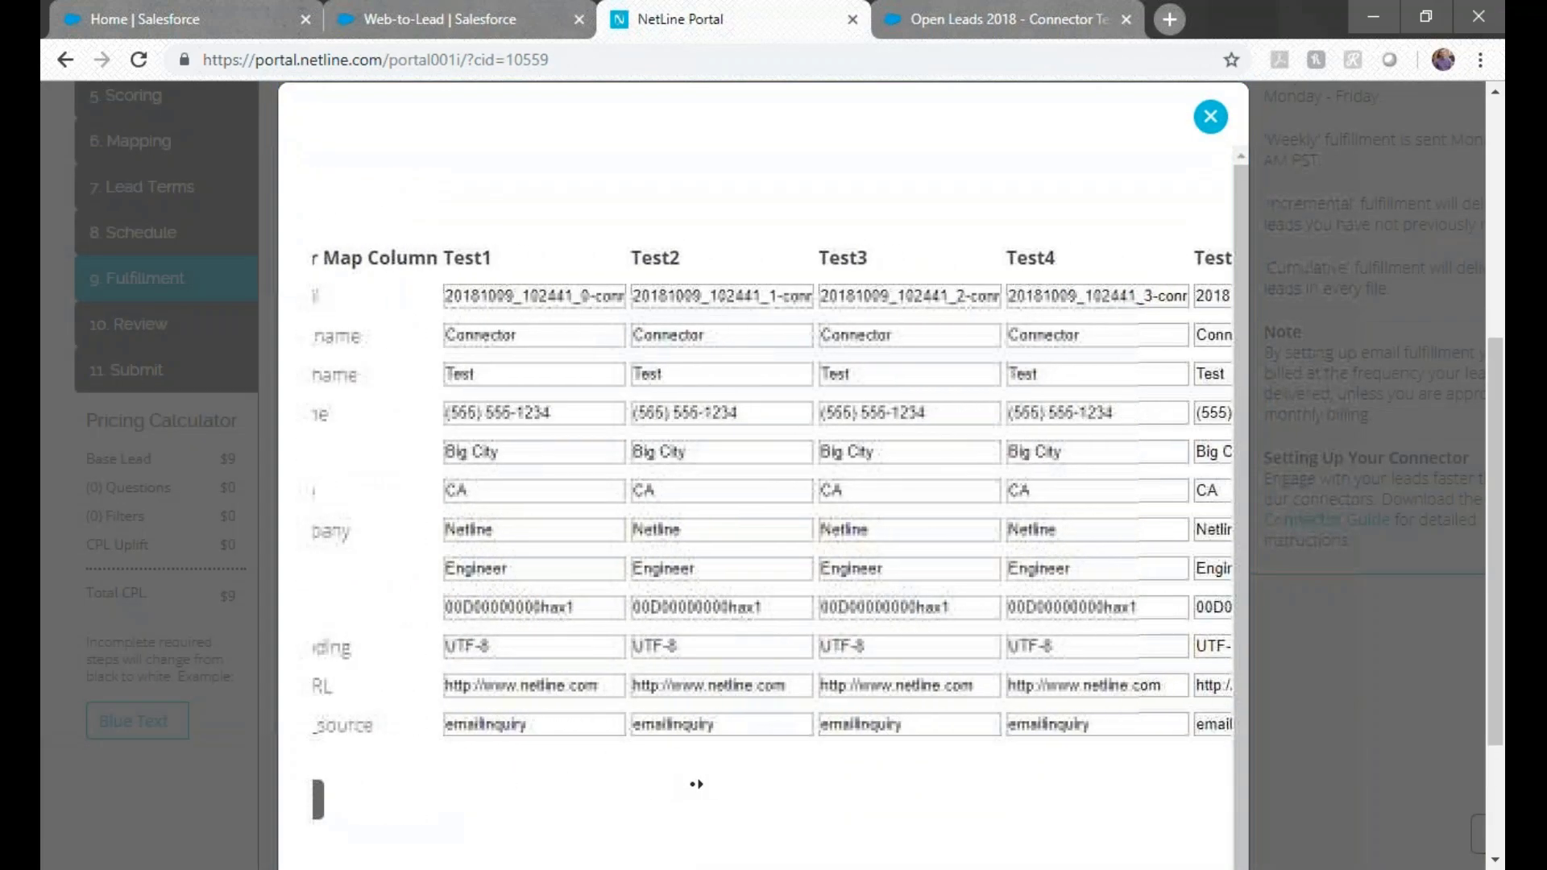
pyautogui.hscroll(-5, 562, 781)
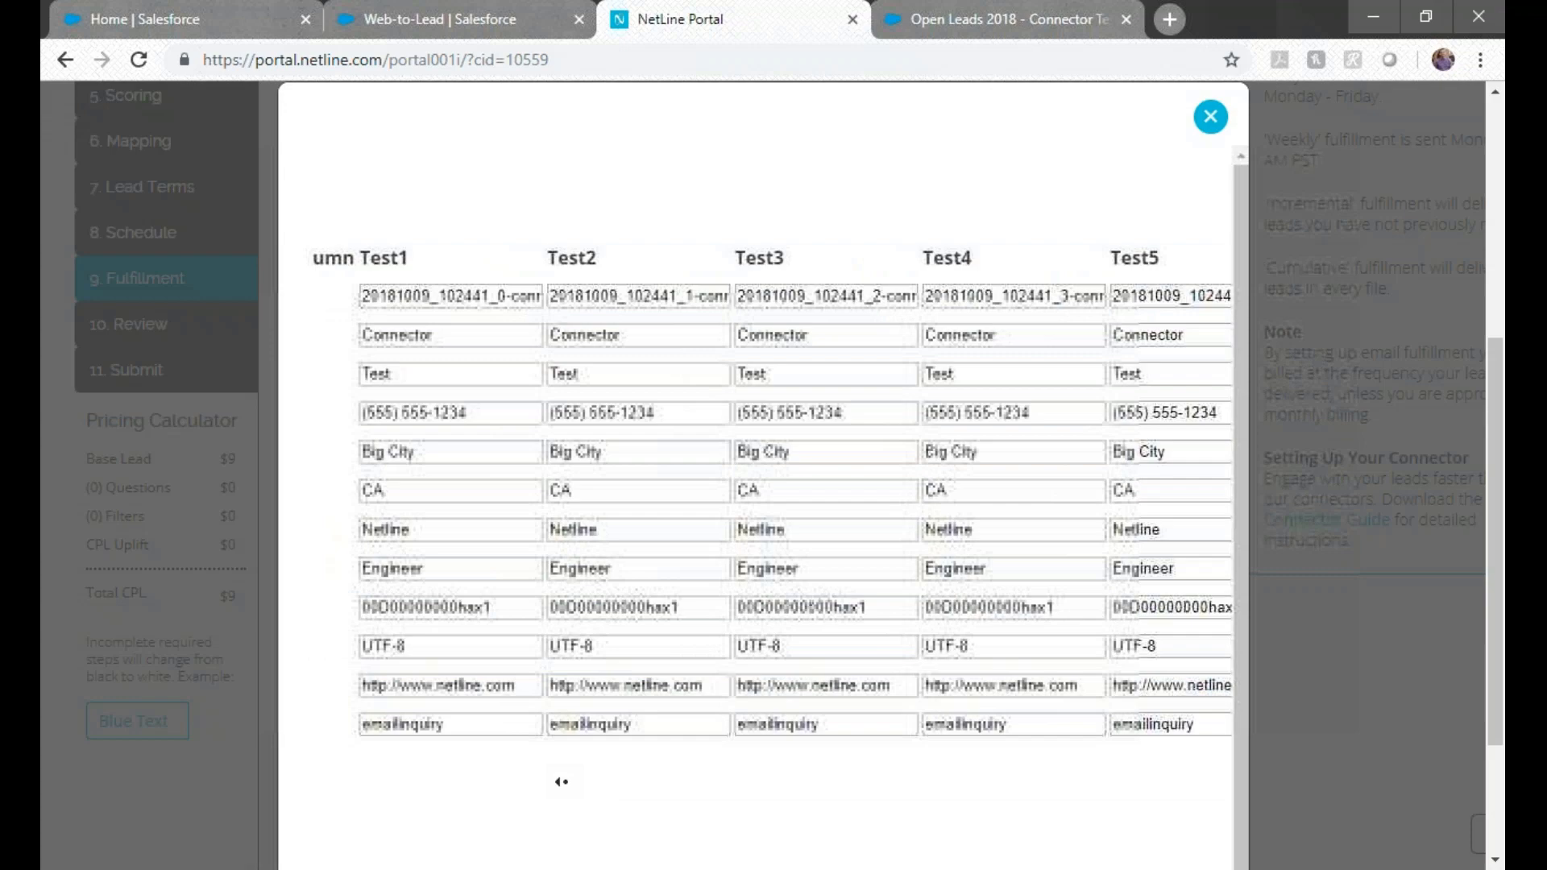
pyautogui.click(415, 806)
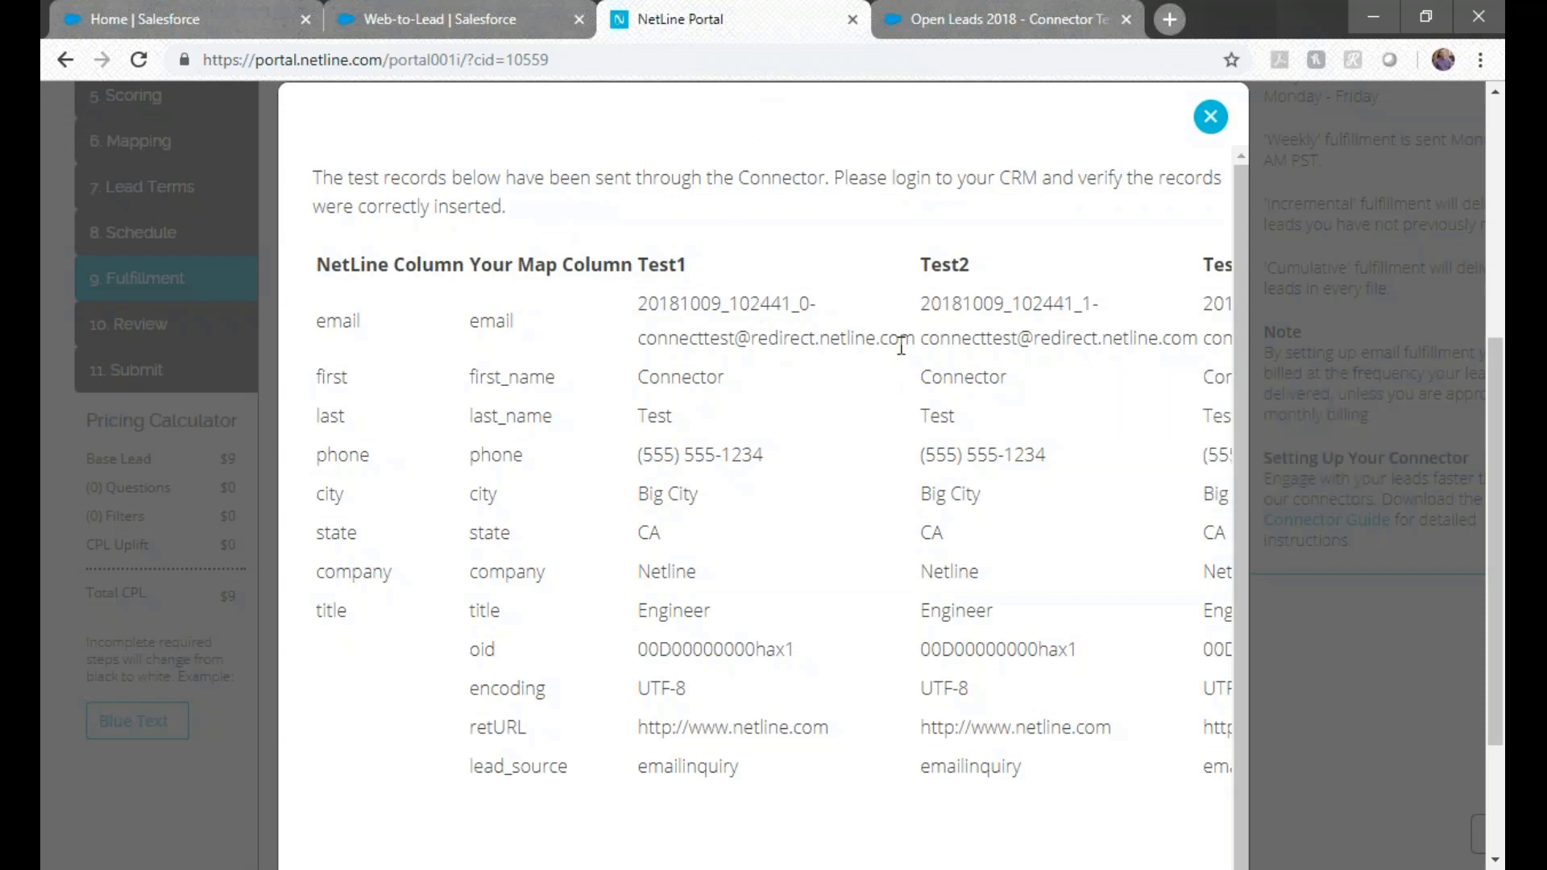
# - Confirm the five test leads appear in the refreshed Salesforce Open Leads 2018 report
pyautogui.moveTo(915, 340); pyautogui.dragTo(636, 300)
pyautogui.click(851, 199)
pyautogui.click(970, 21)
pyautogui.click(140, 61)
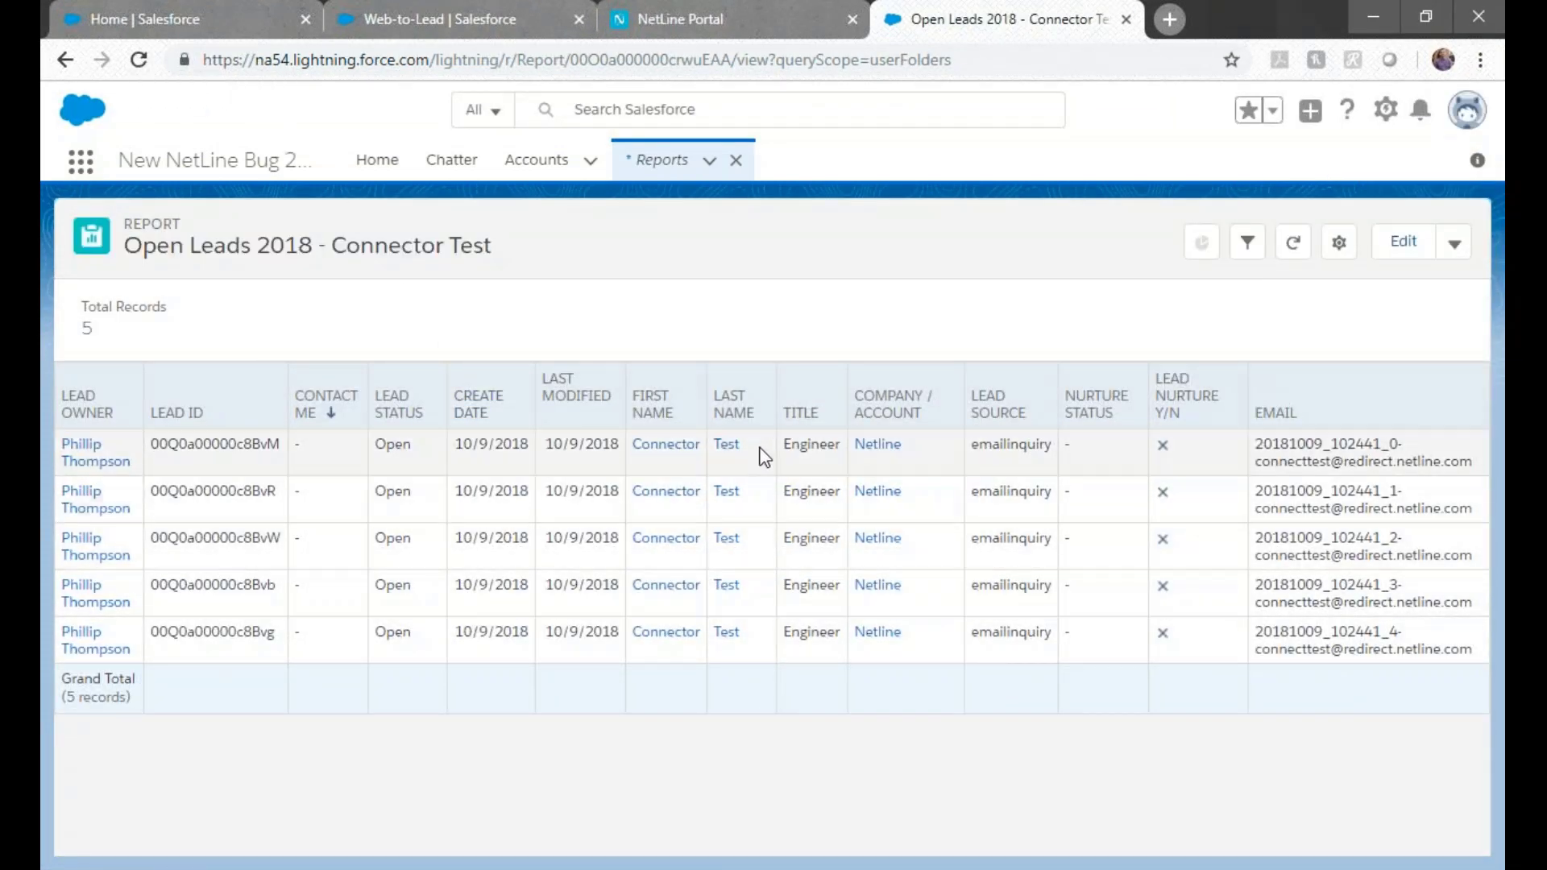
pyautogui.click(709, 19)
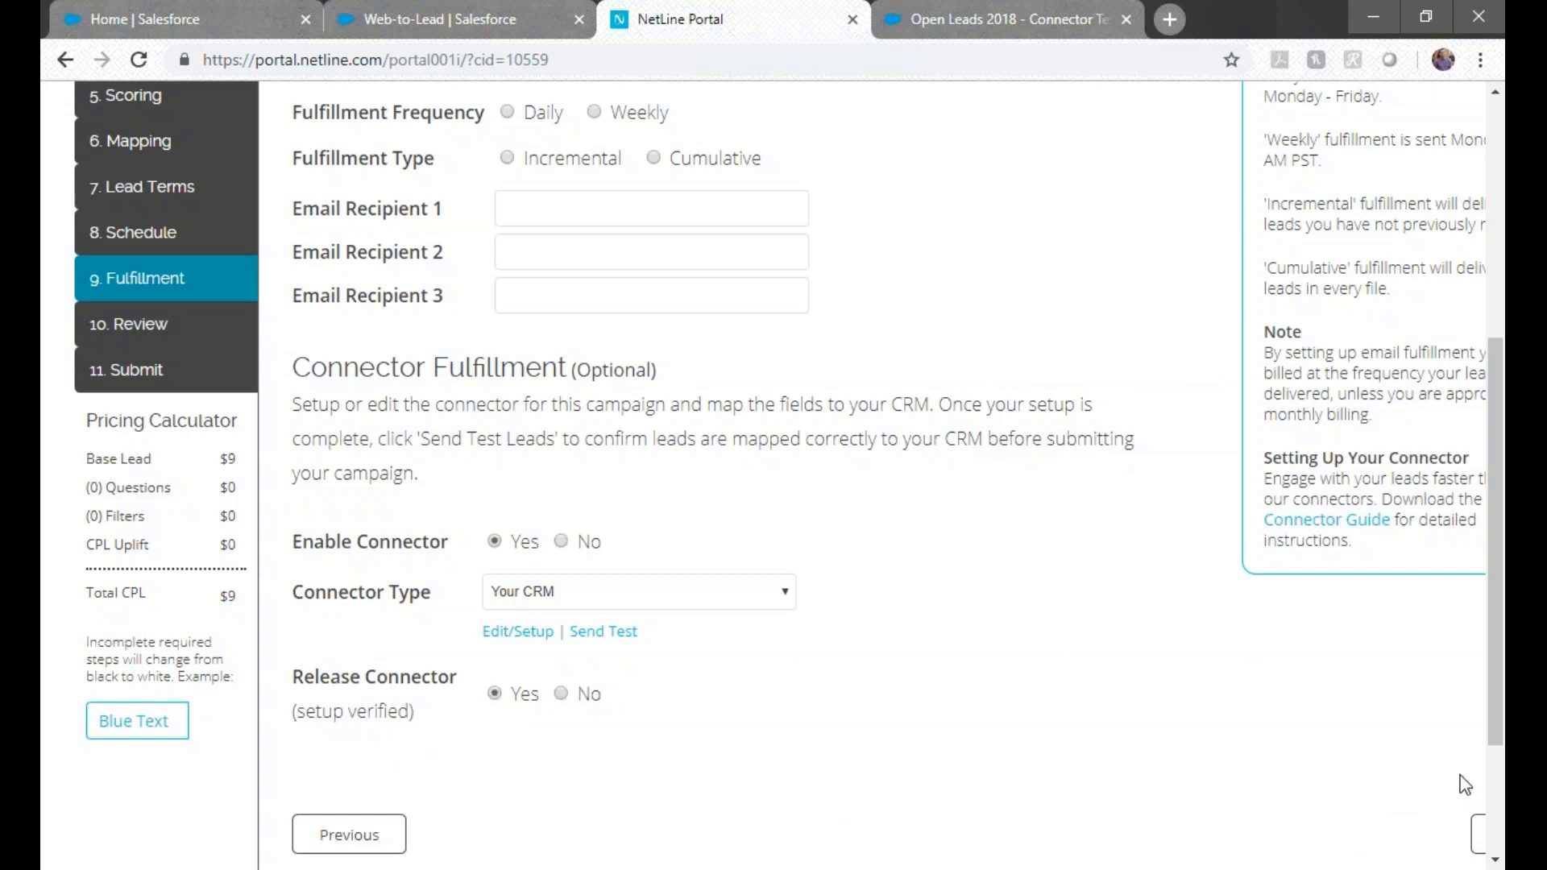
# - With Release Connector set to Yes, advance to step 10, Review
pyautogui.click(1476, 836)
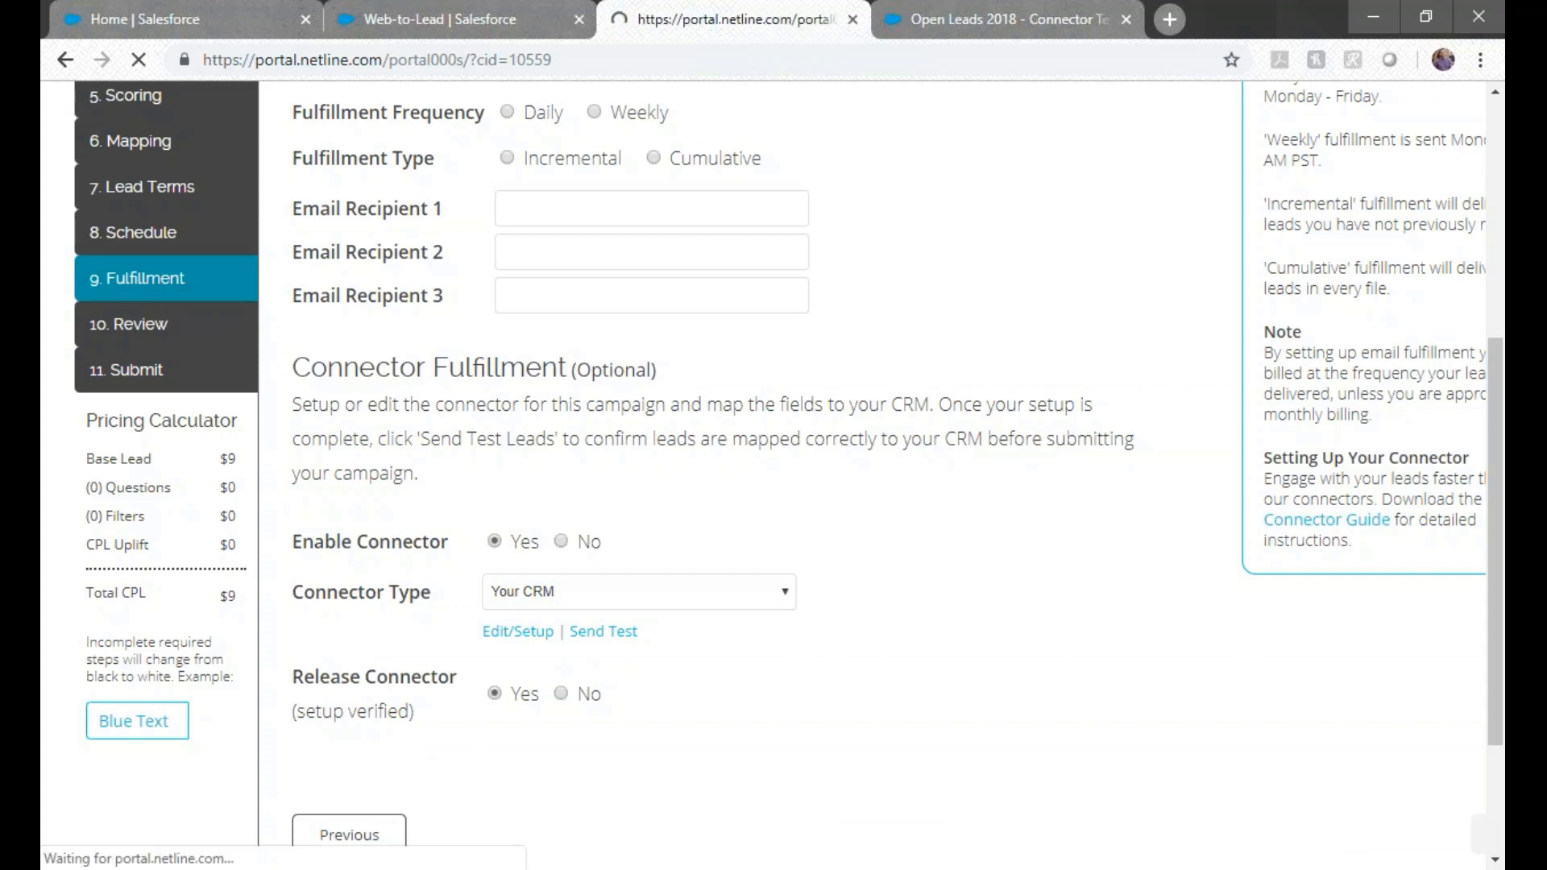